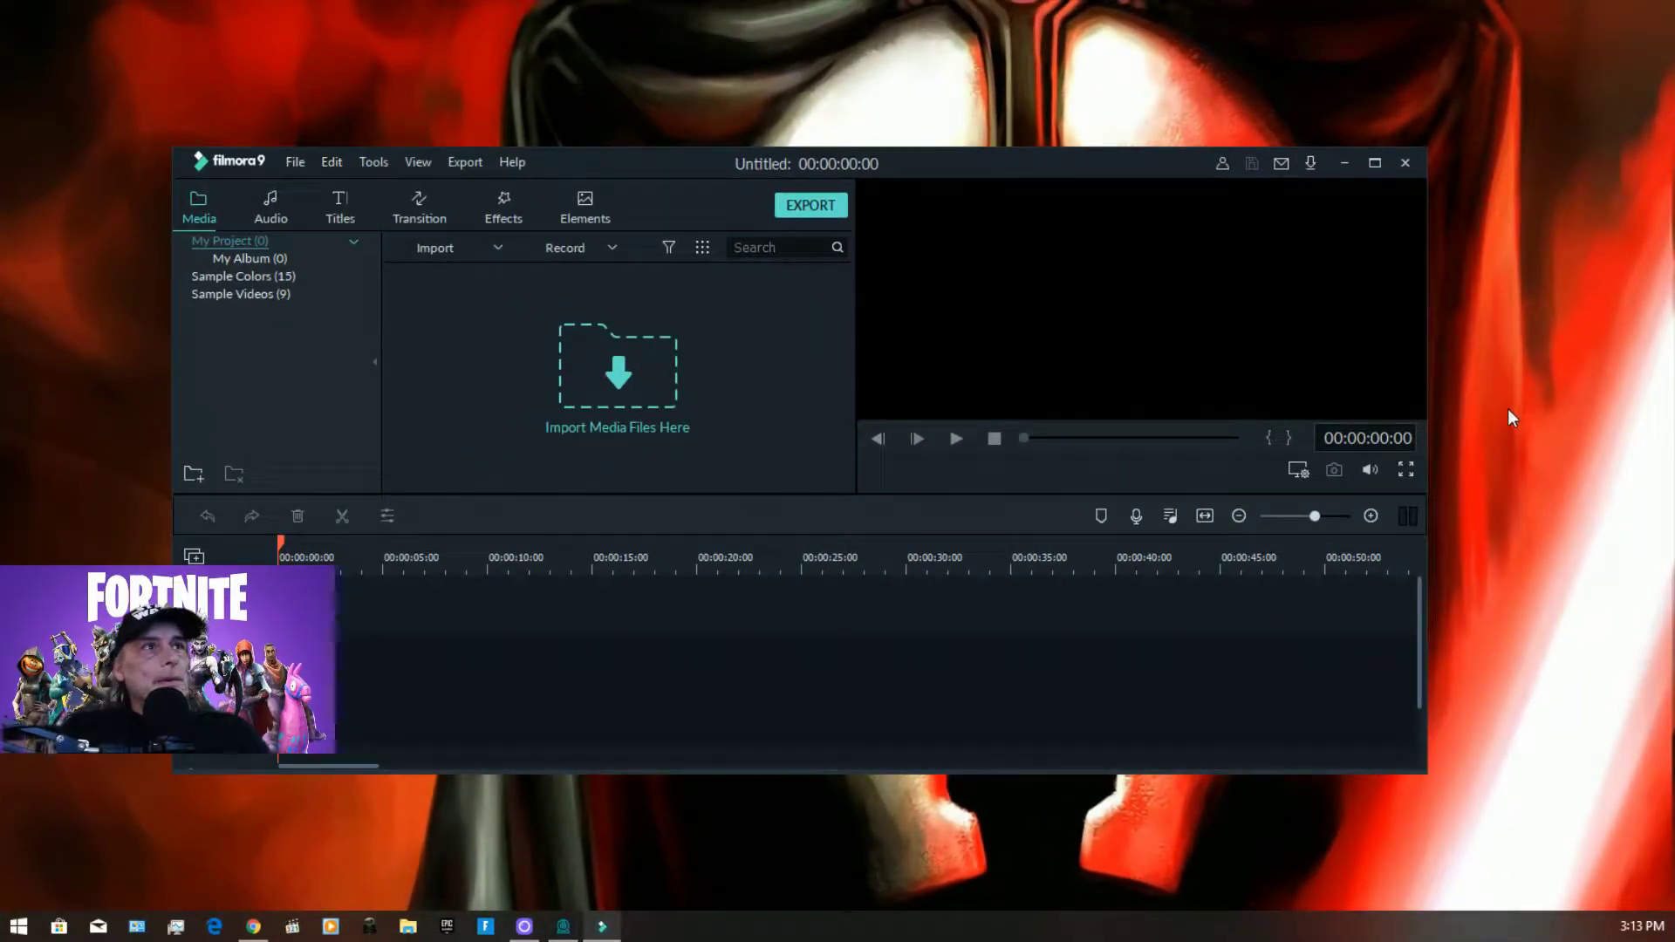
Step: Import the Fortnite gameplay clip, lay it on the timeline and match the project settings to it
left_click_drag(1674, 540, 665, 379)
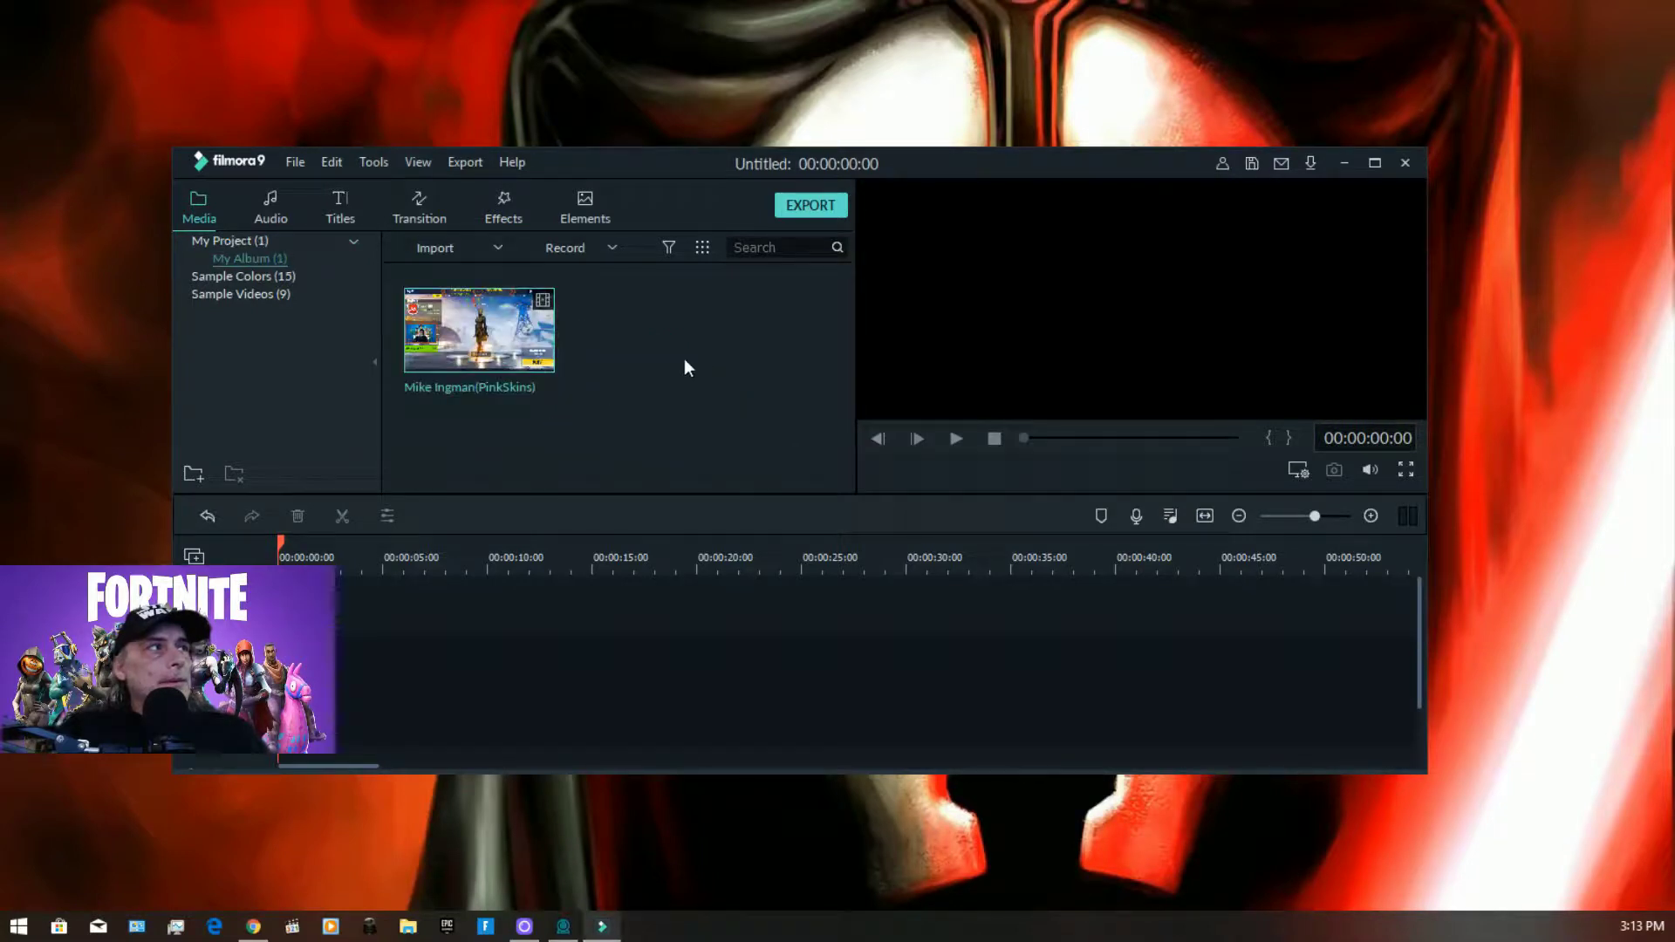
left_click_drag(527, 331, 340, 689)
left_click(846, 490)
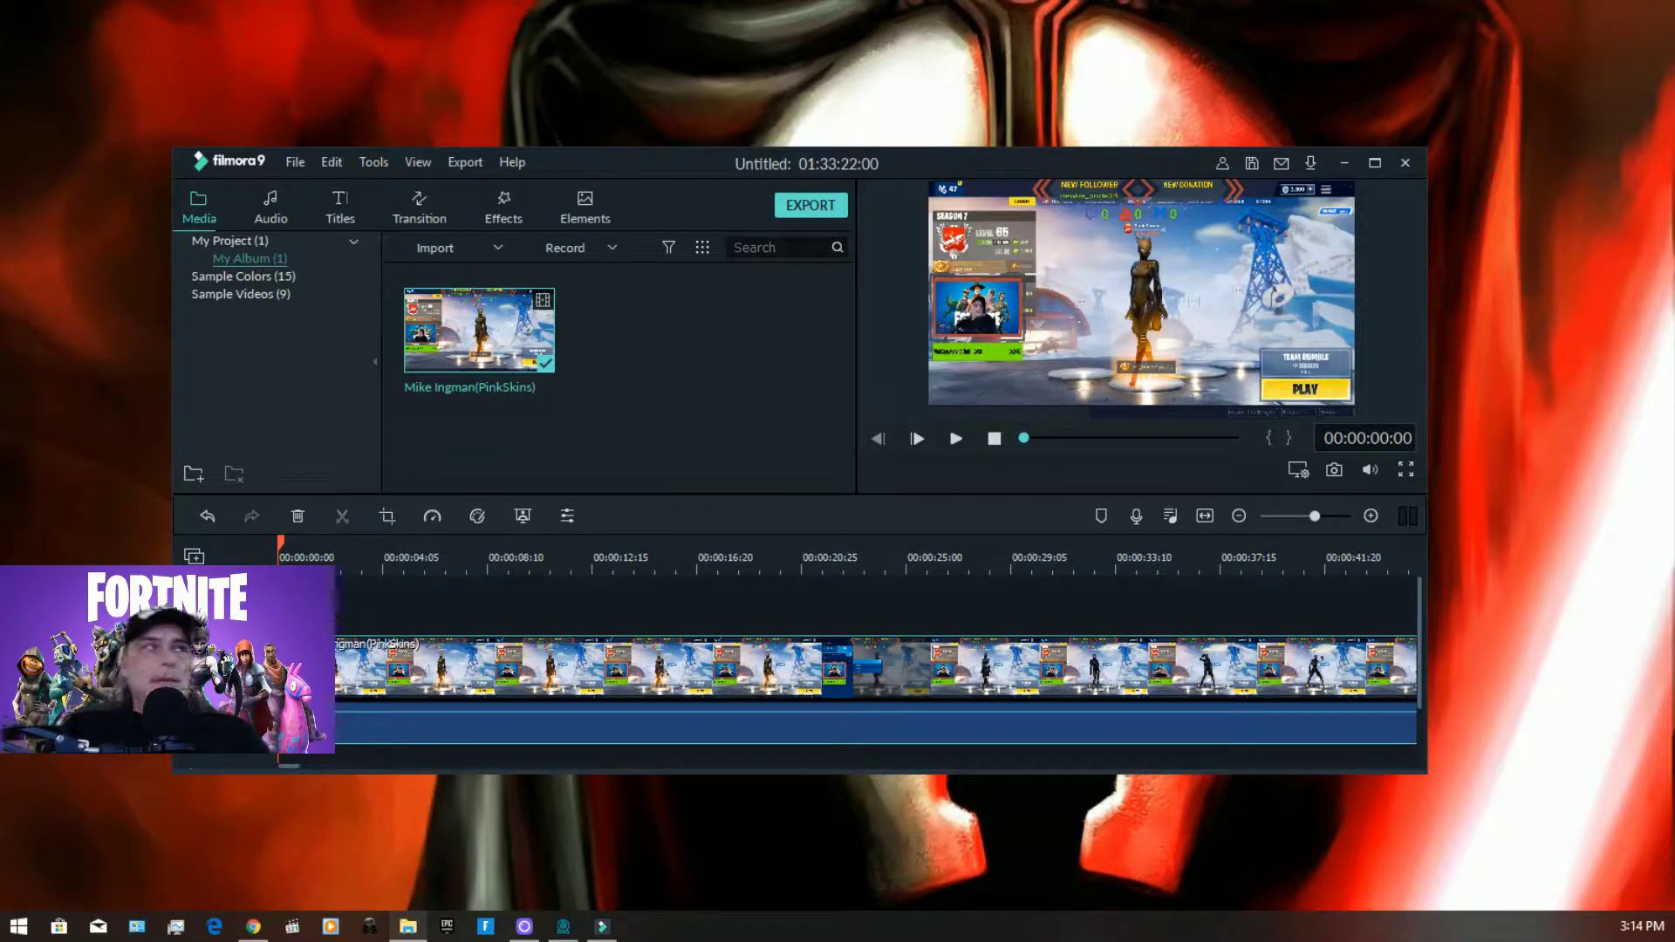
Step: Arrange the FOR EDIT folder window beside Filmora and open its INTRO-Credits folder
left_click_drag(1651, 340, 900, 275)
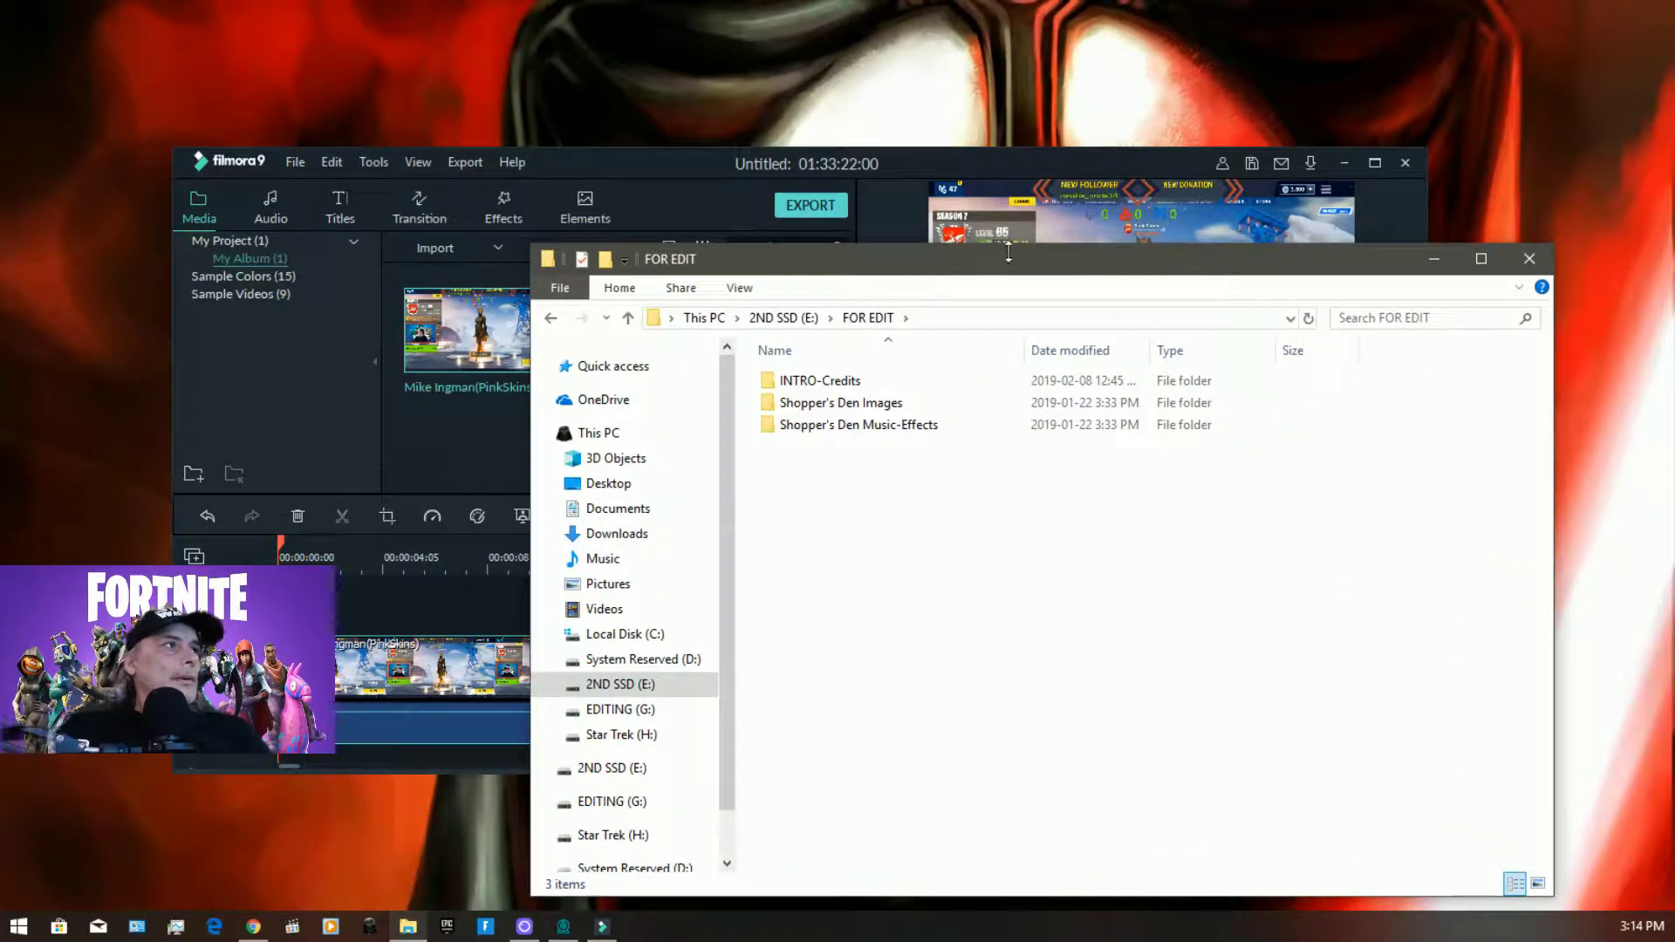
left_click_drag(588, 175, 459, 48)
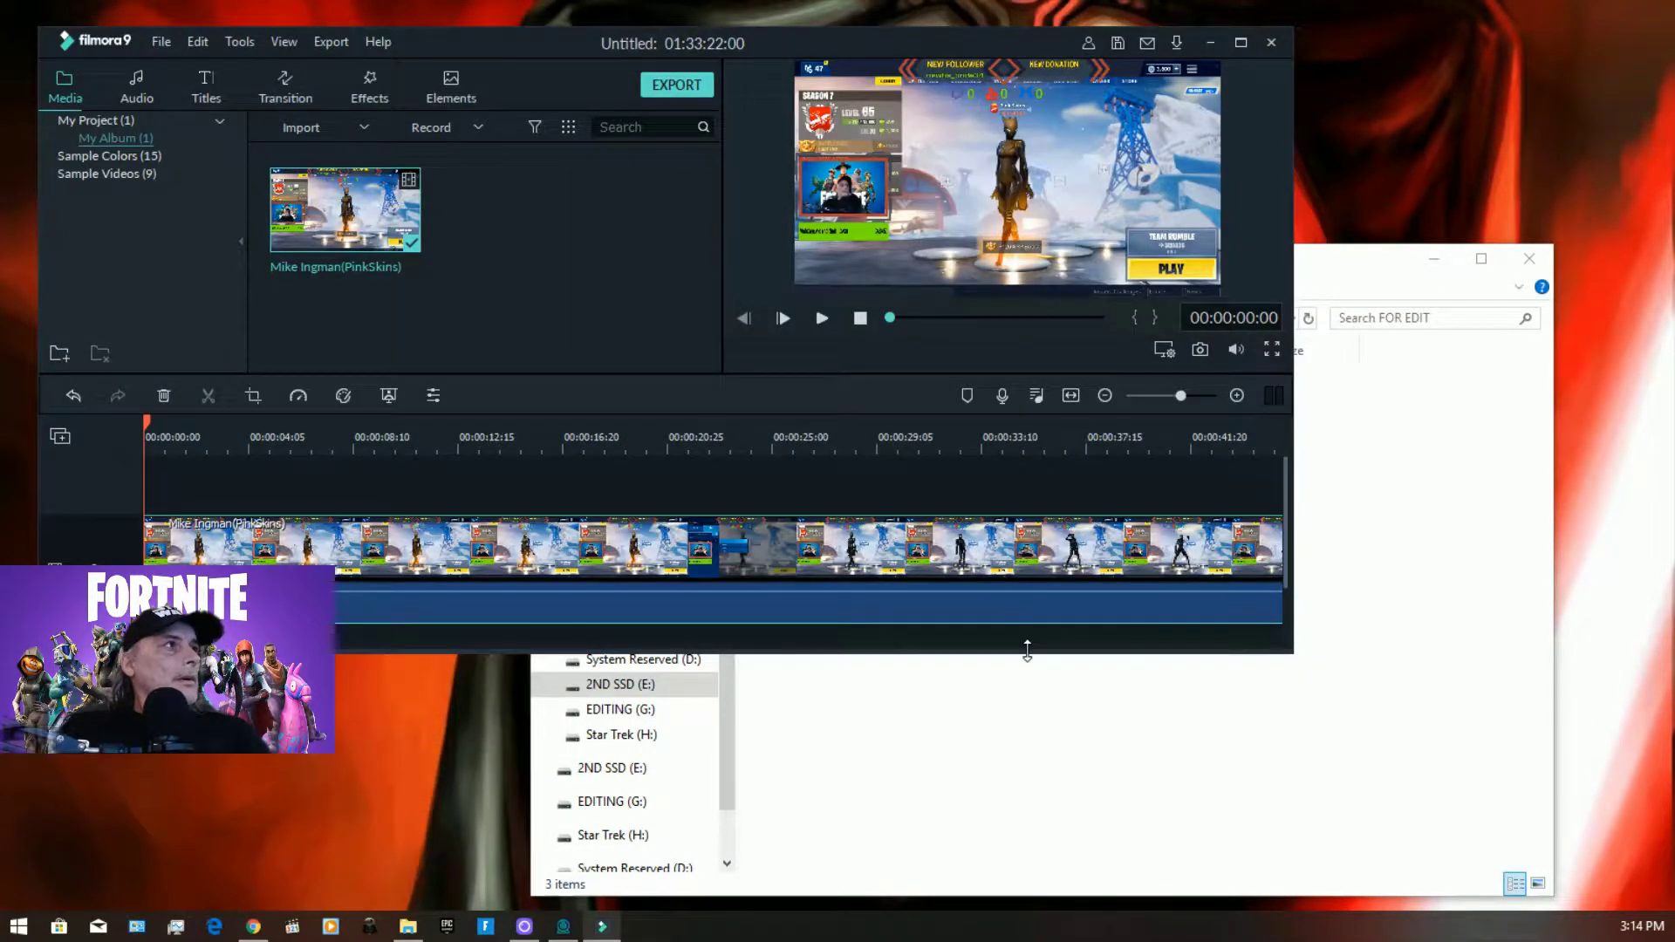
left_click(1004, 707)
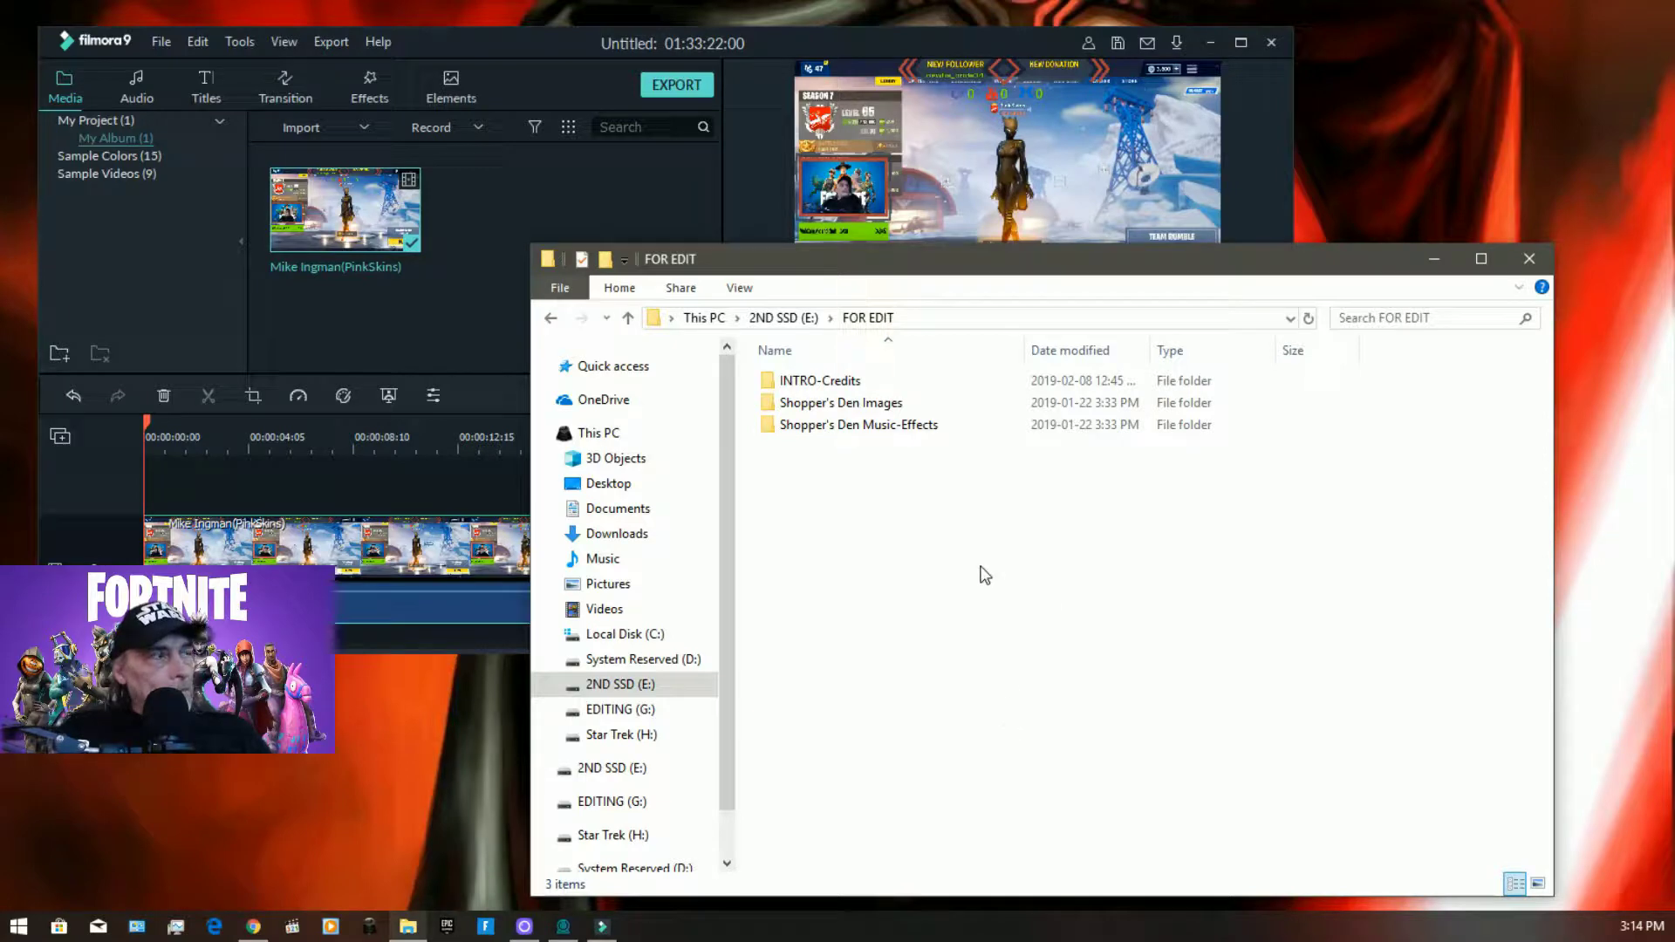
double_click(838, 382)
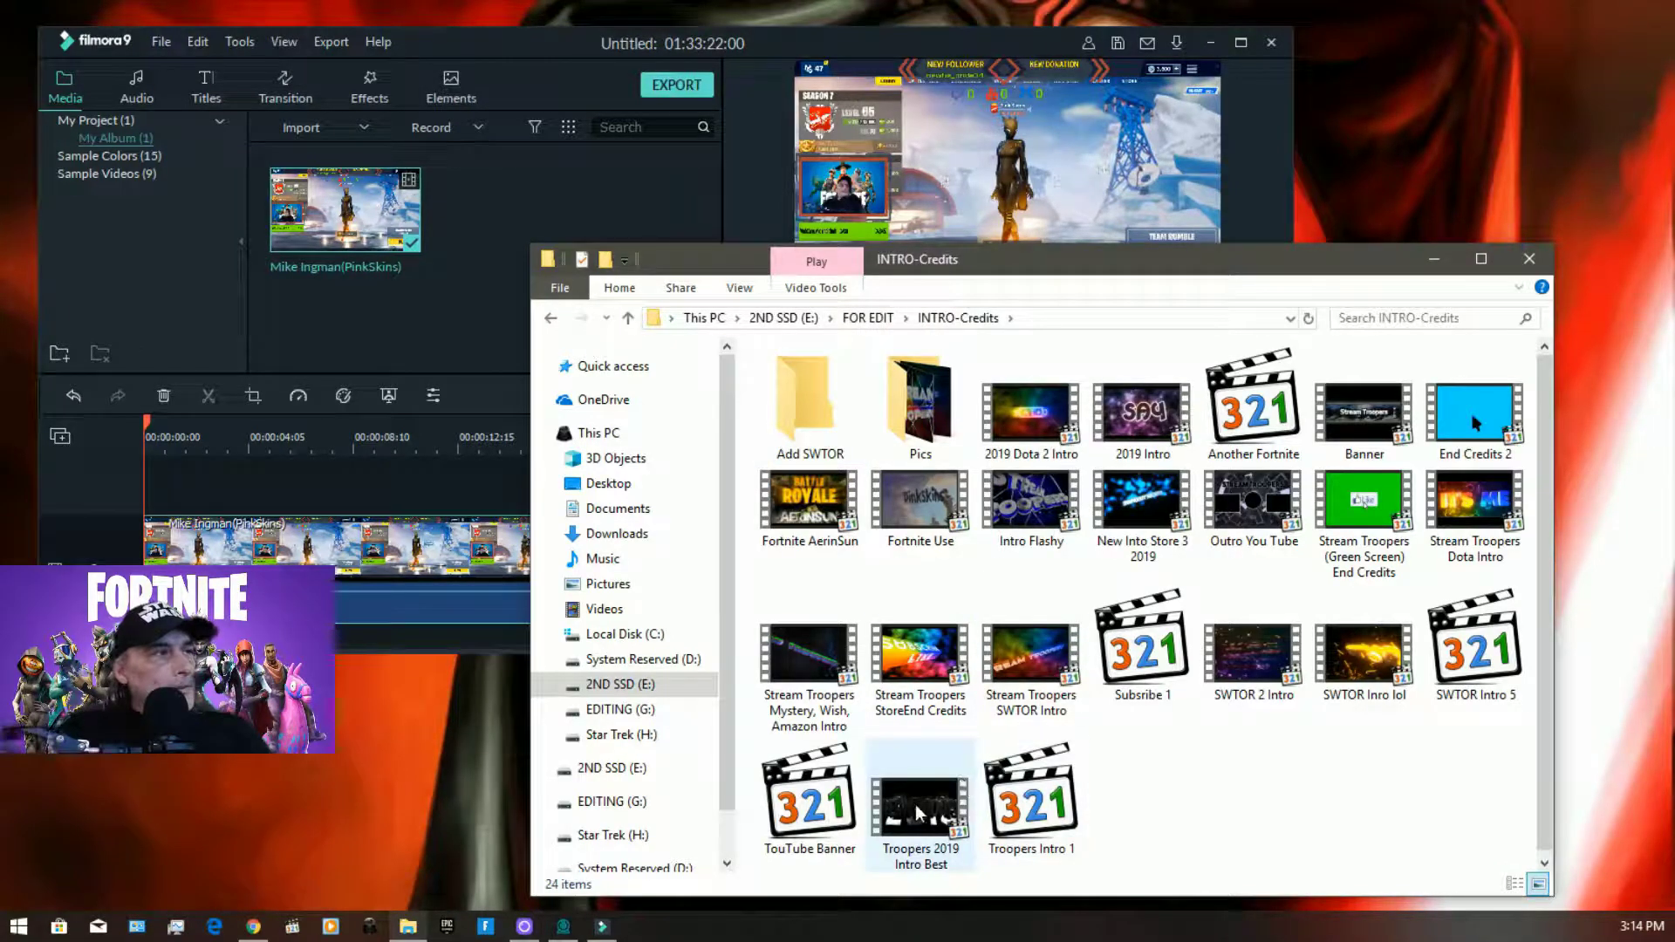
Step: Import Troopers 2019 Intro Best, Stream Troopers StoreEnd Credits and End Credits 2, then enlarge Filmora's window
left_click_drag(918, 813, 447, 319)
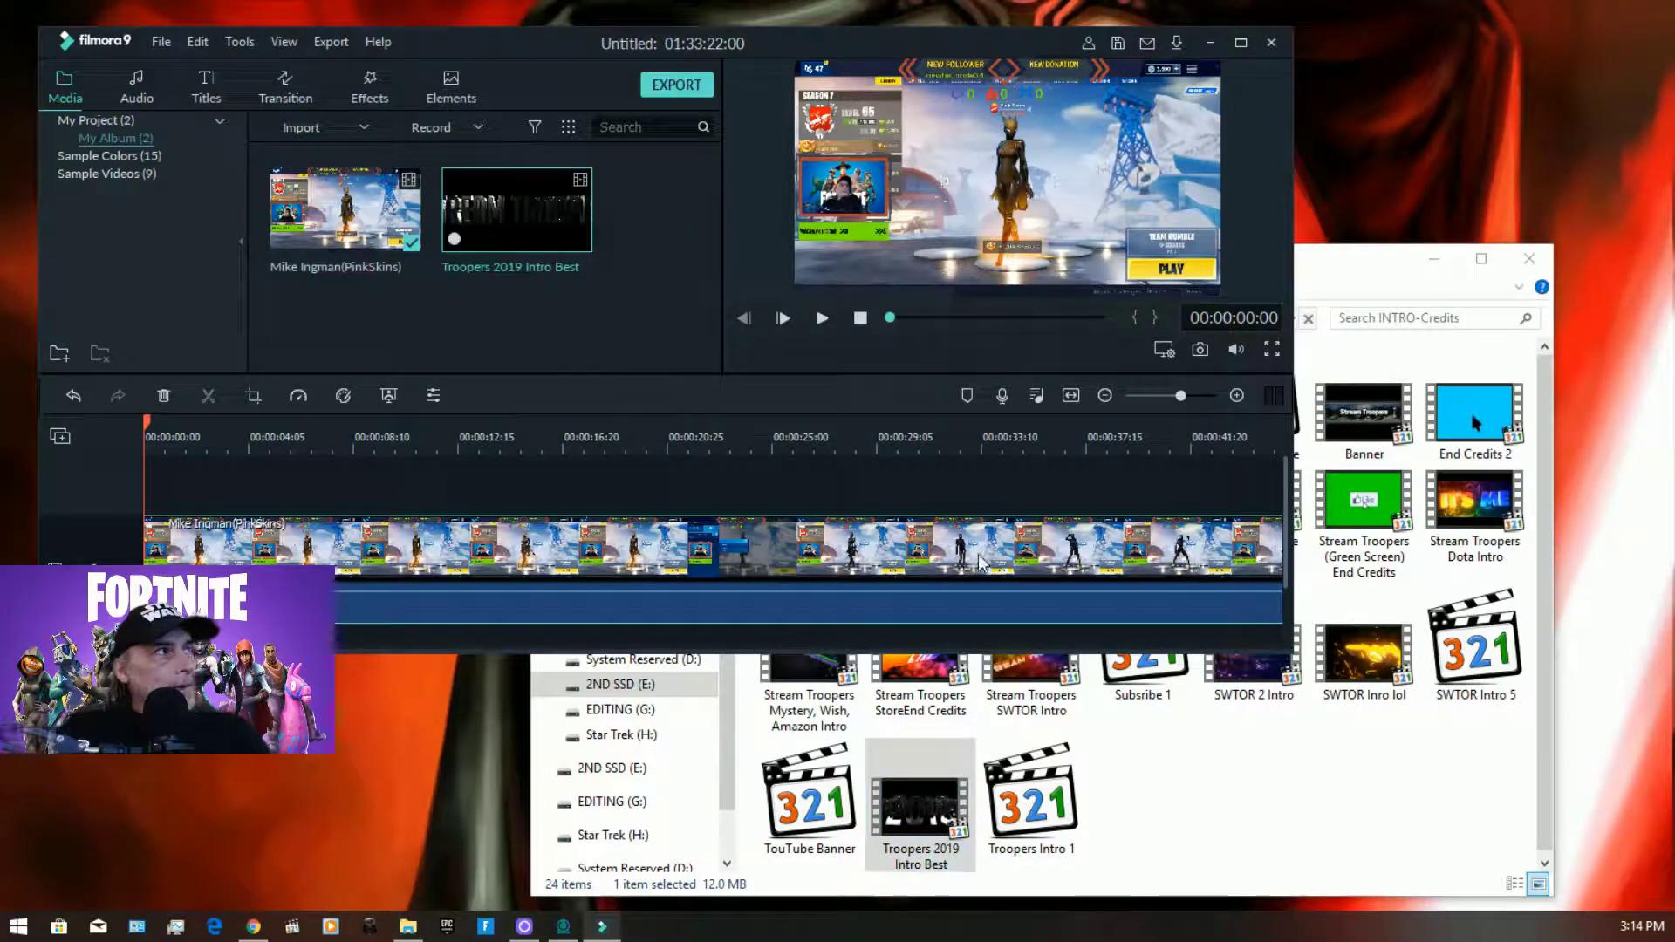
left_click(1207, 758)
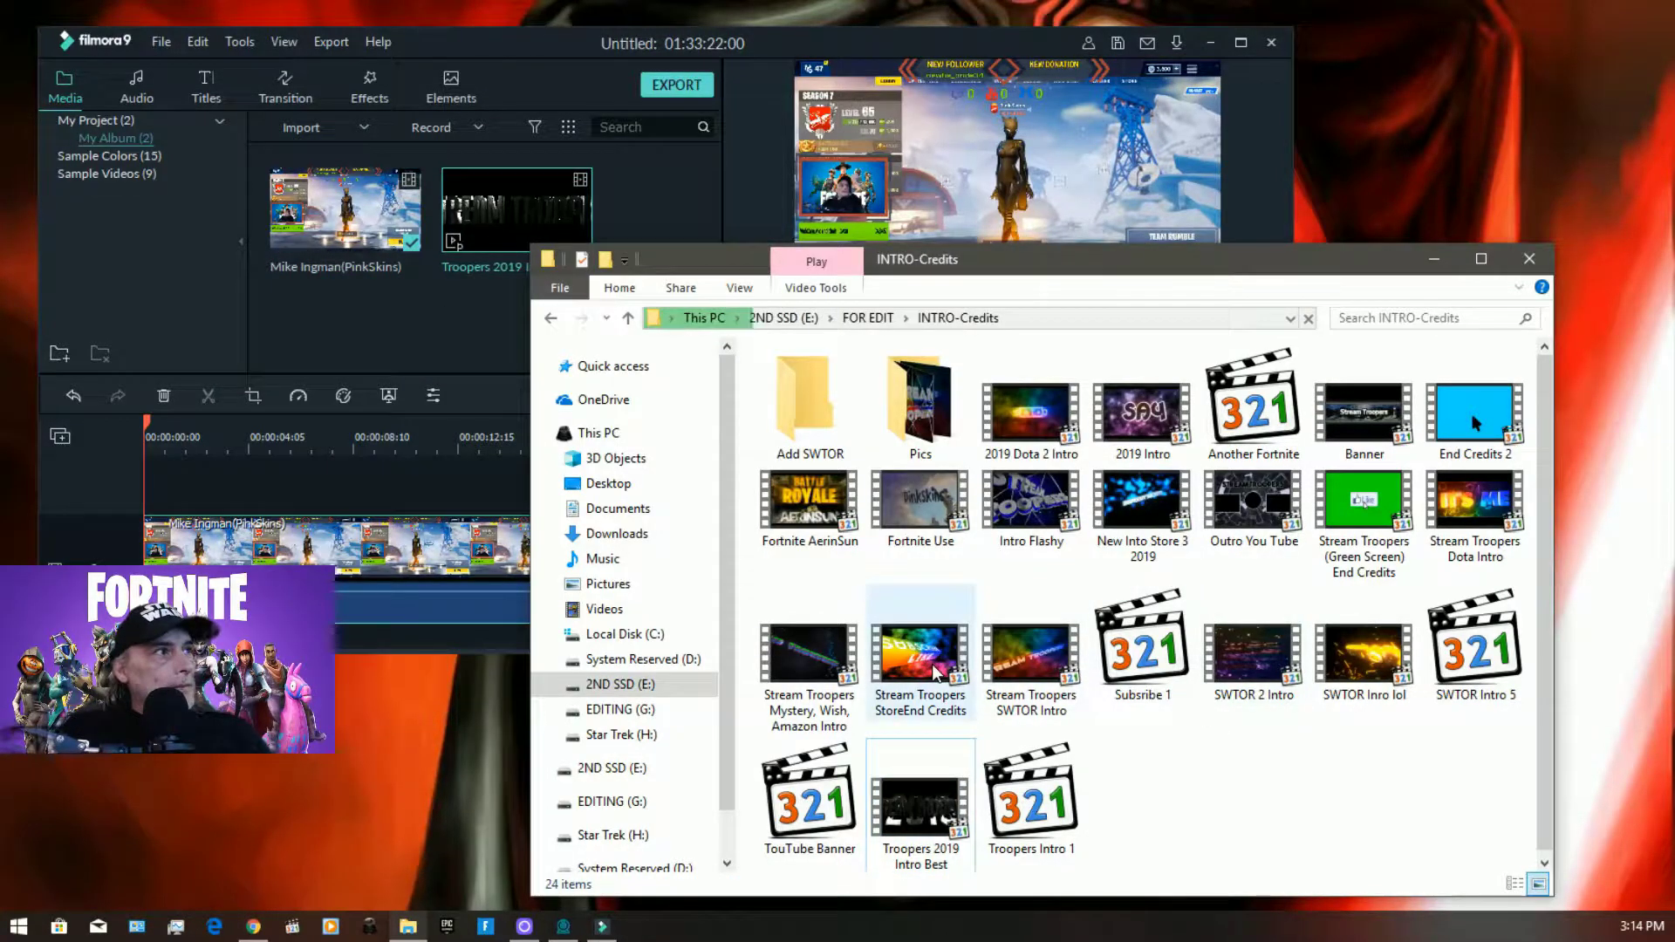
left_click_drag(936, 671, 417, 316)
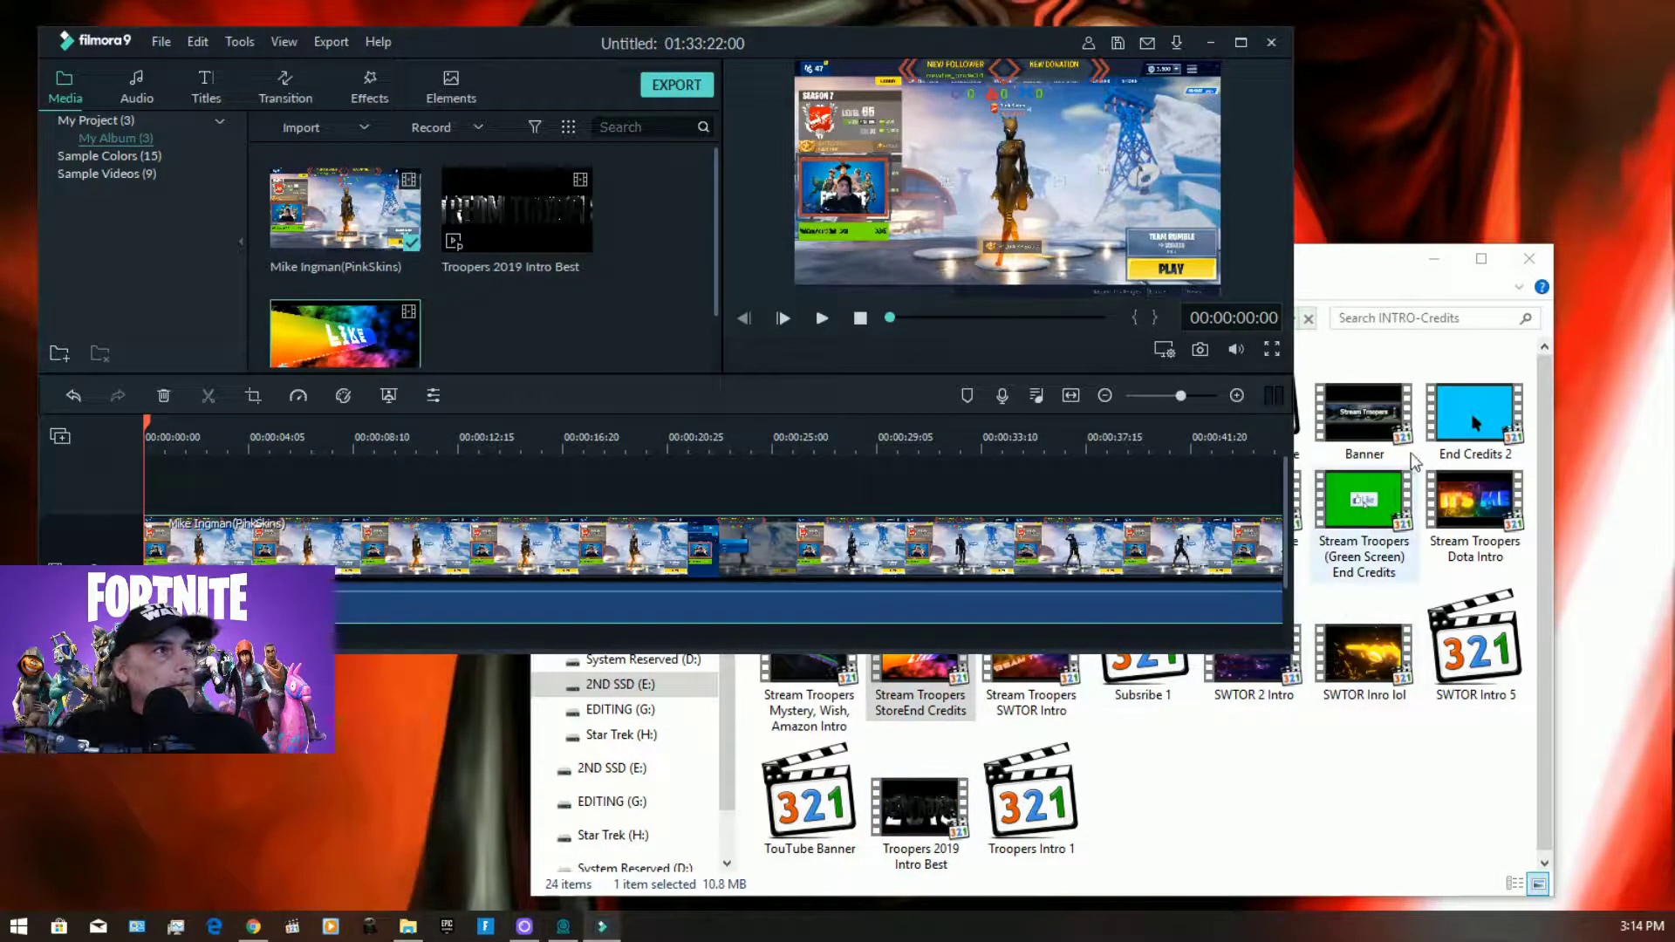
left_click_drag(1474, 414, 630, 324)
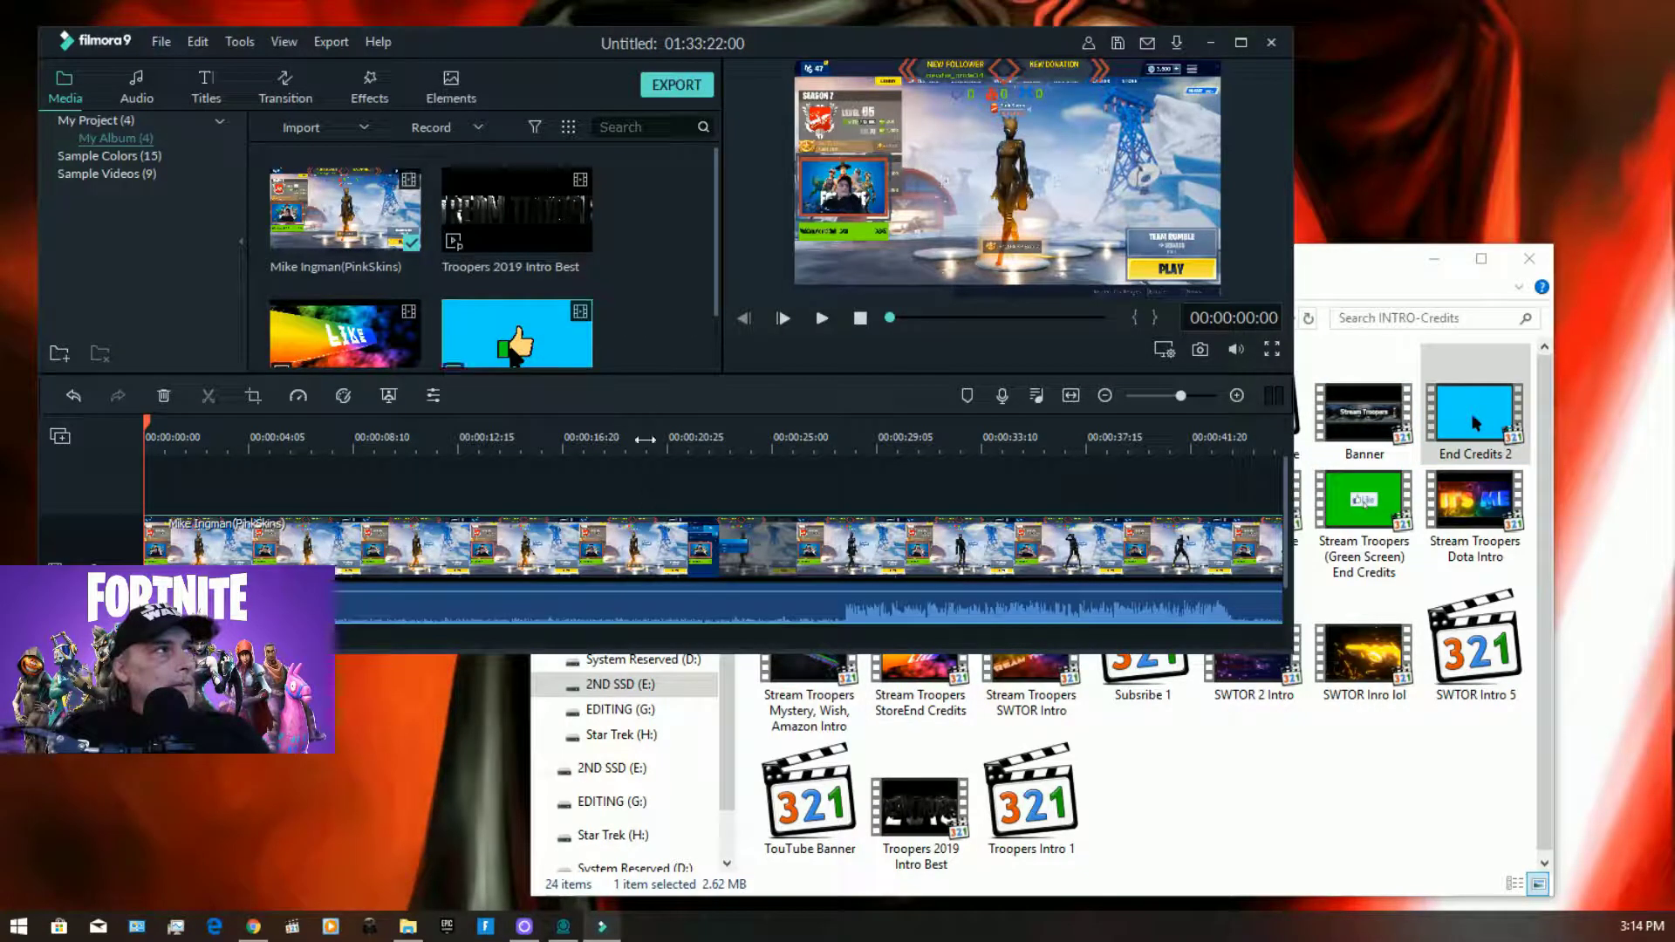
left_click(1289, 667)
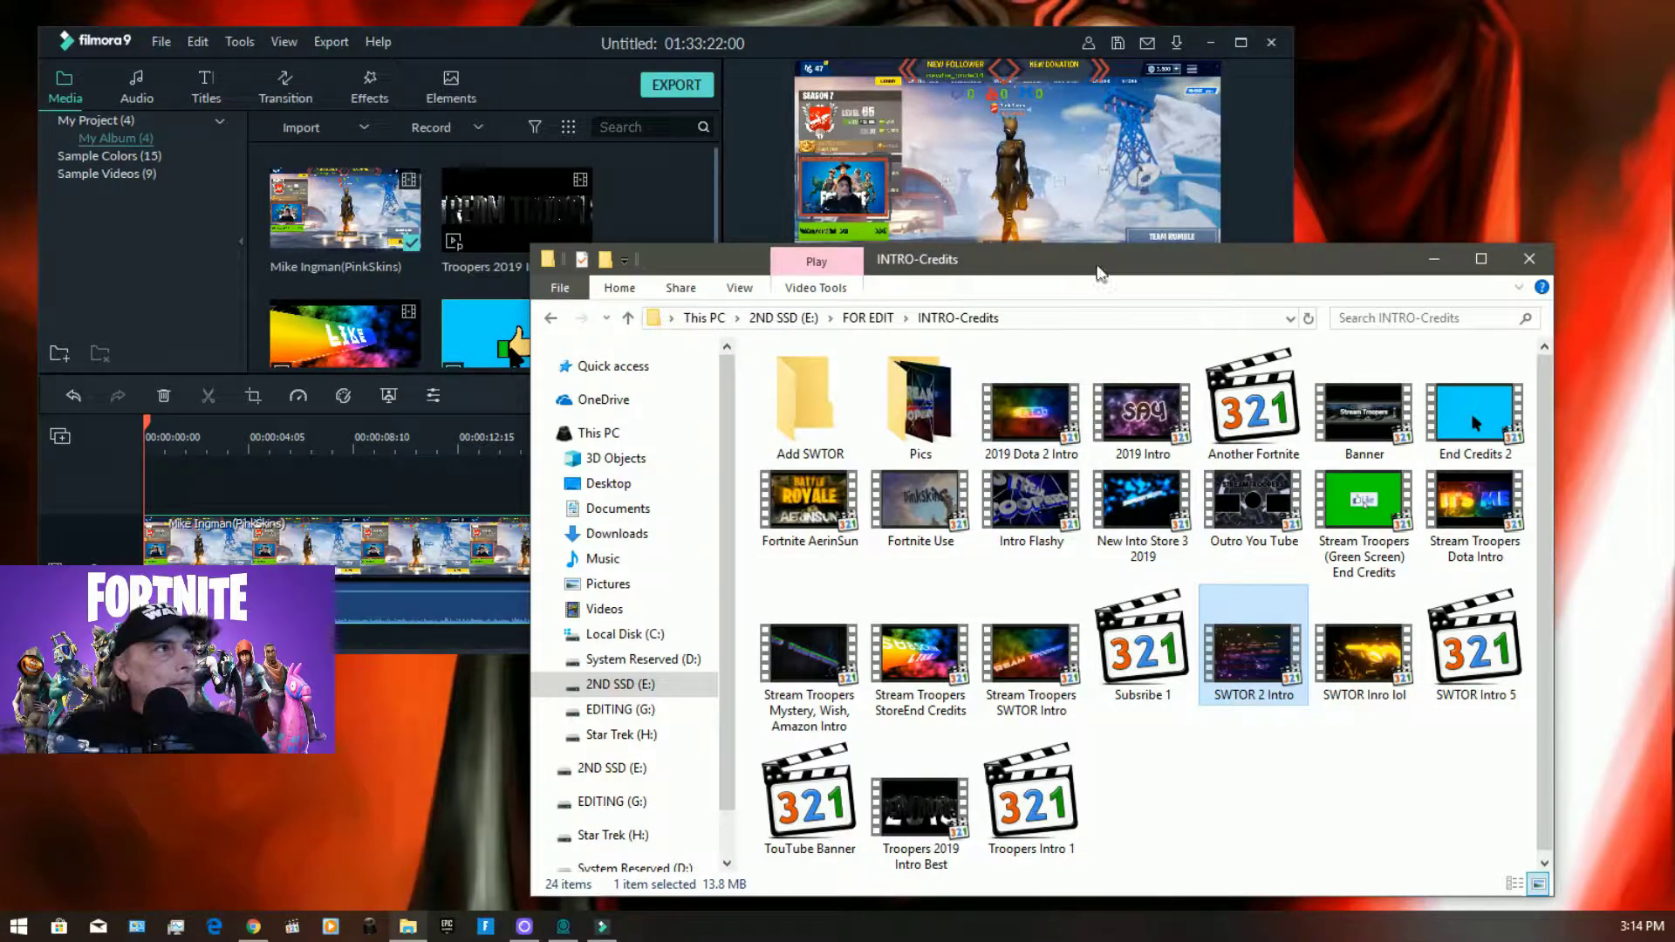
left_click(1233, 228)
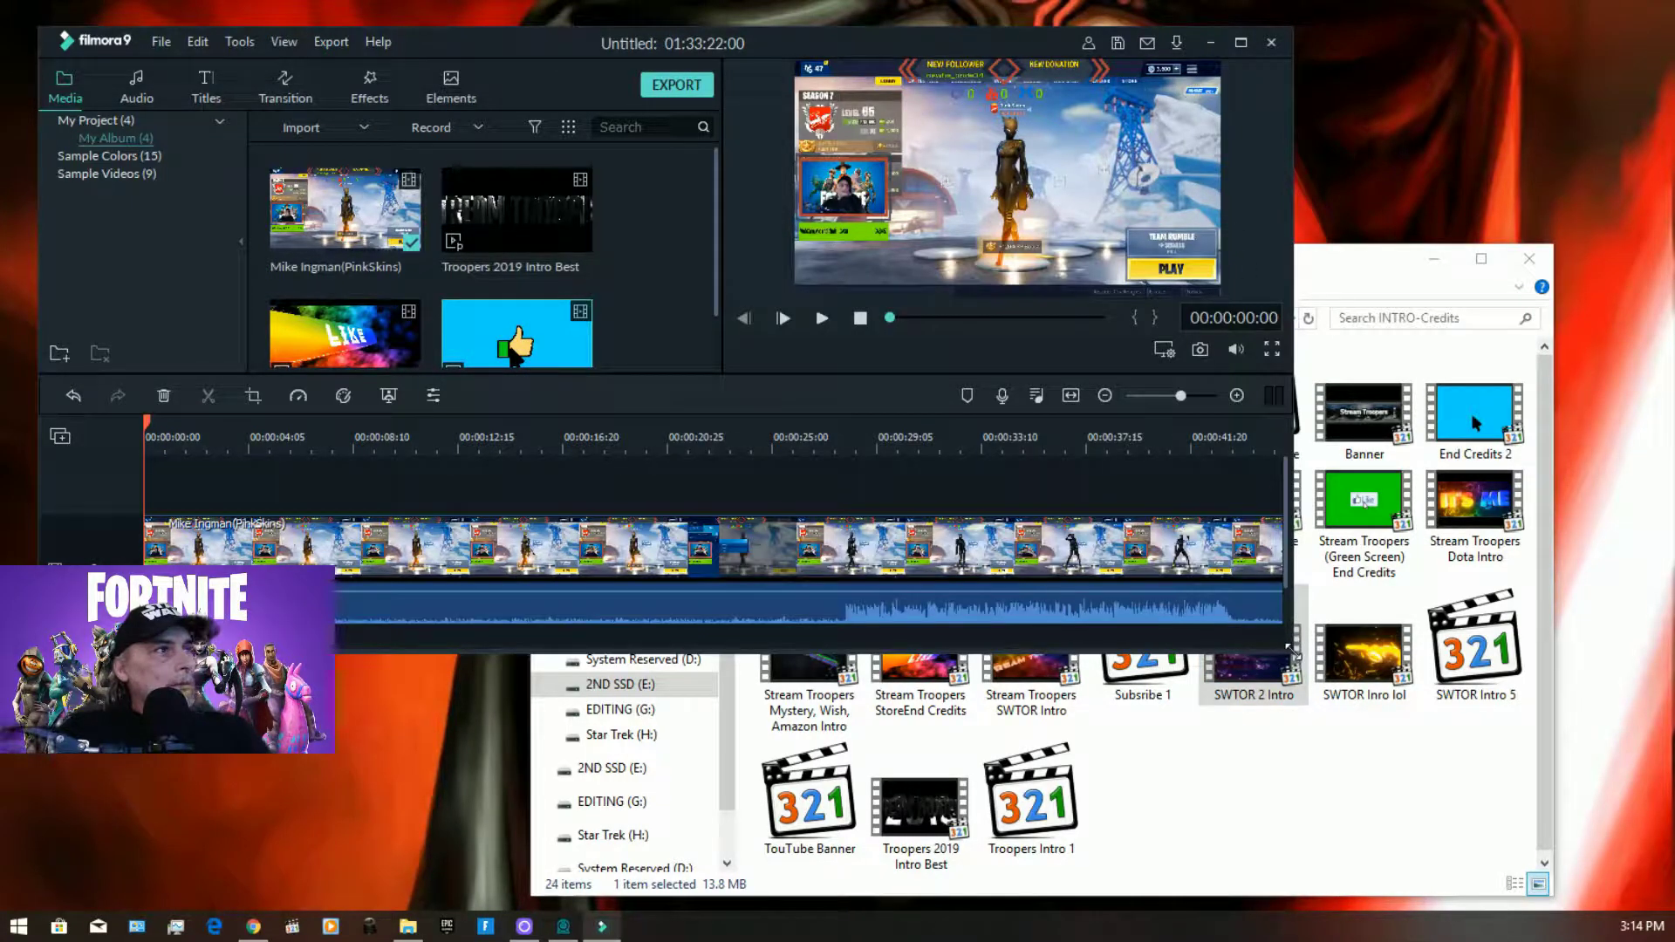
left_click_drag(1289, 648, 1581, 758)
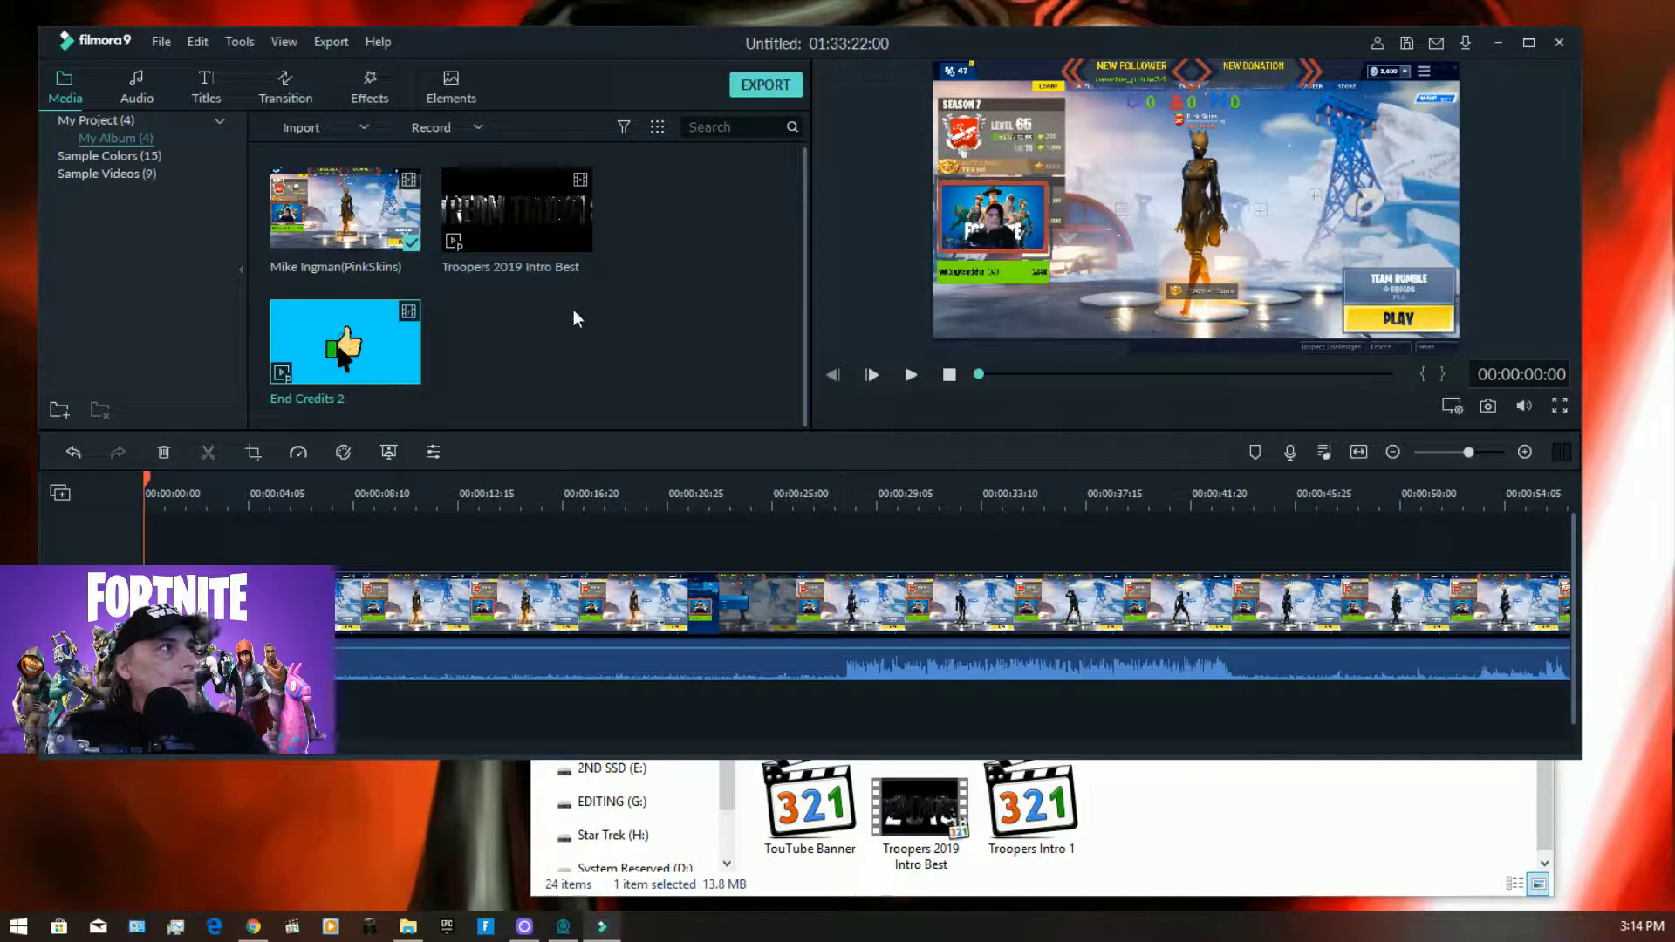
left_click(1249, 778)
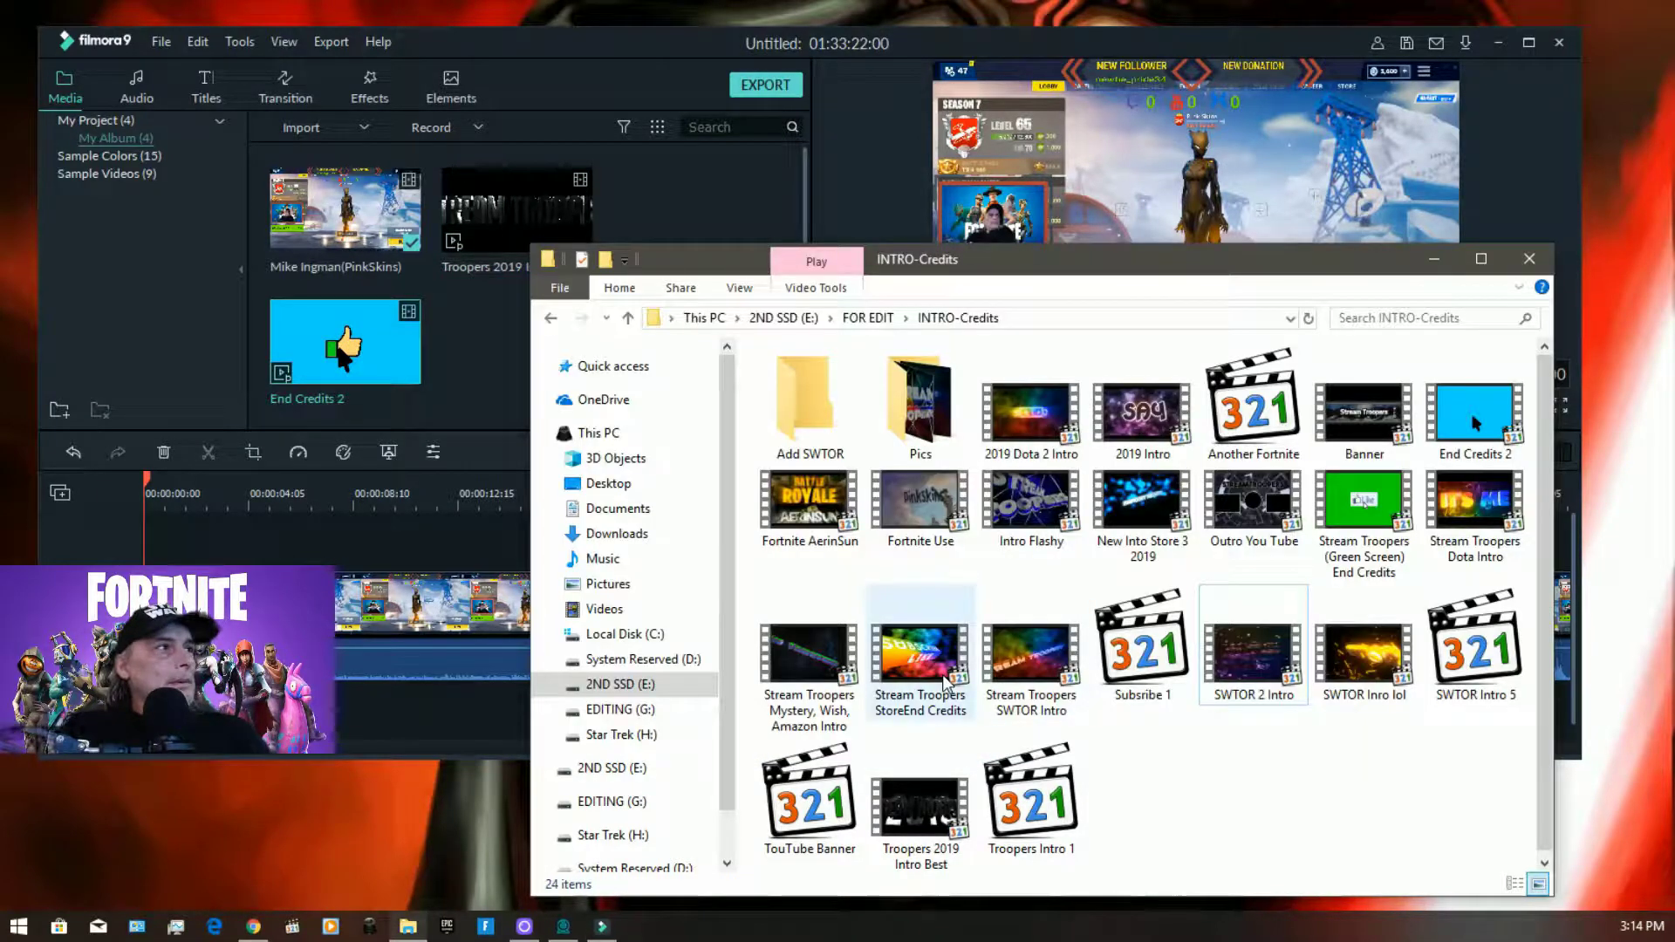
left_click_drag(942, 680, 495, 360)
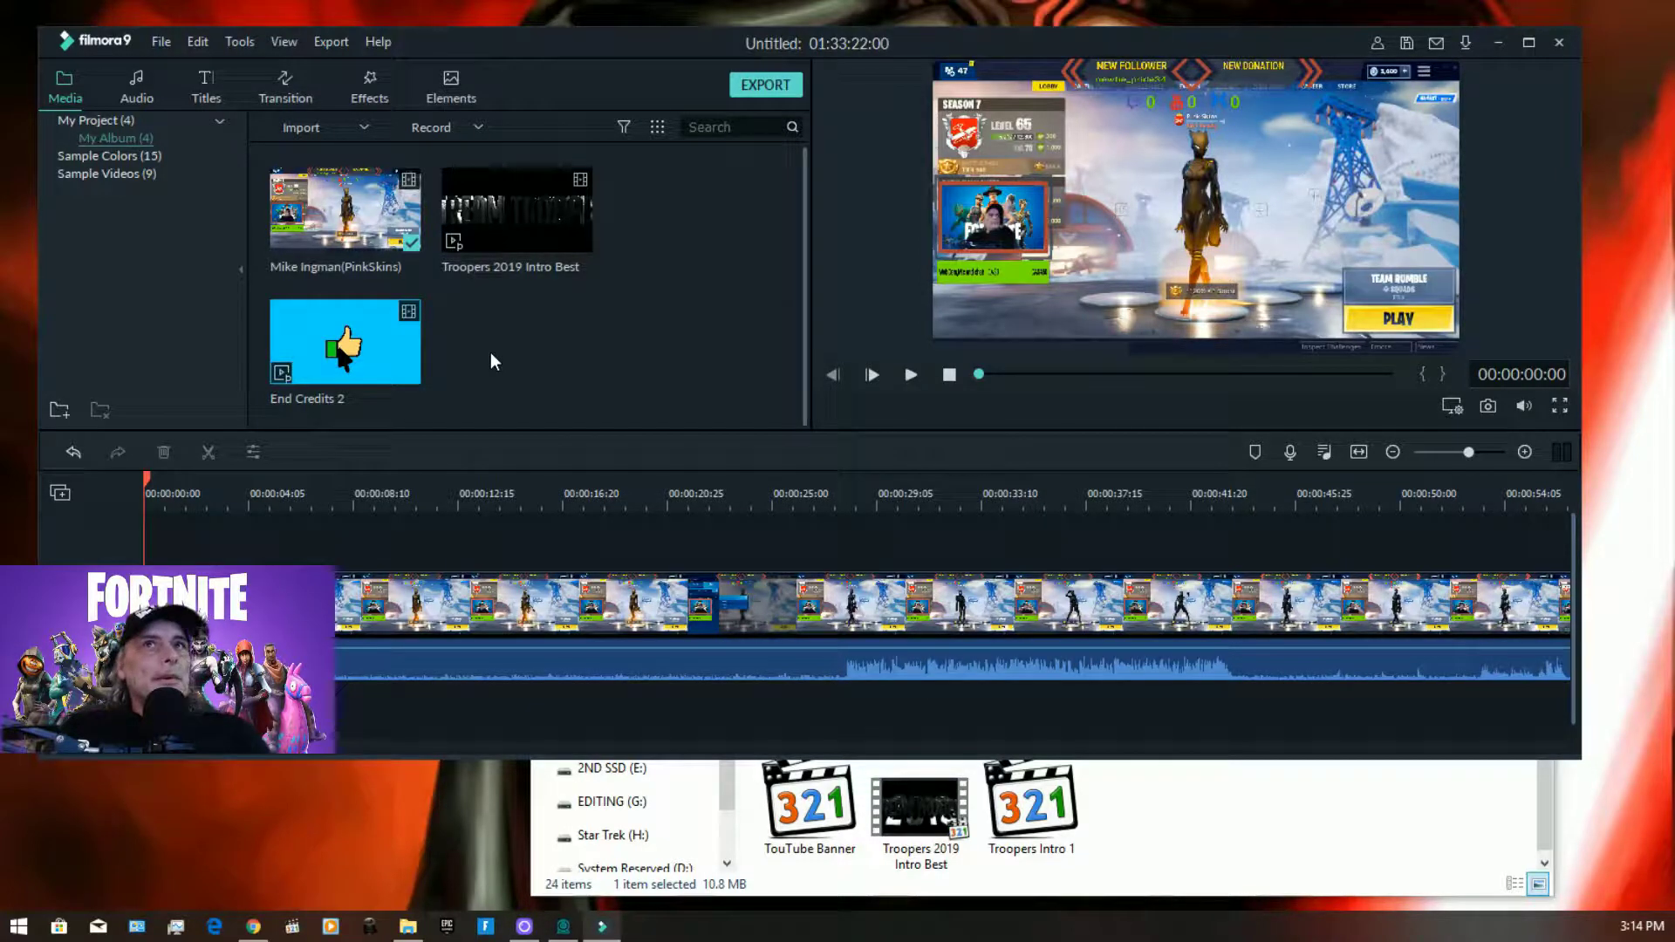
left_click(408, 927)
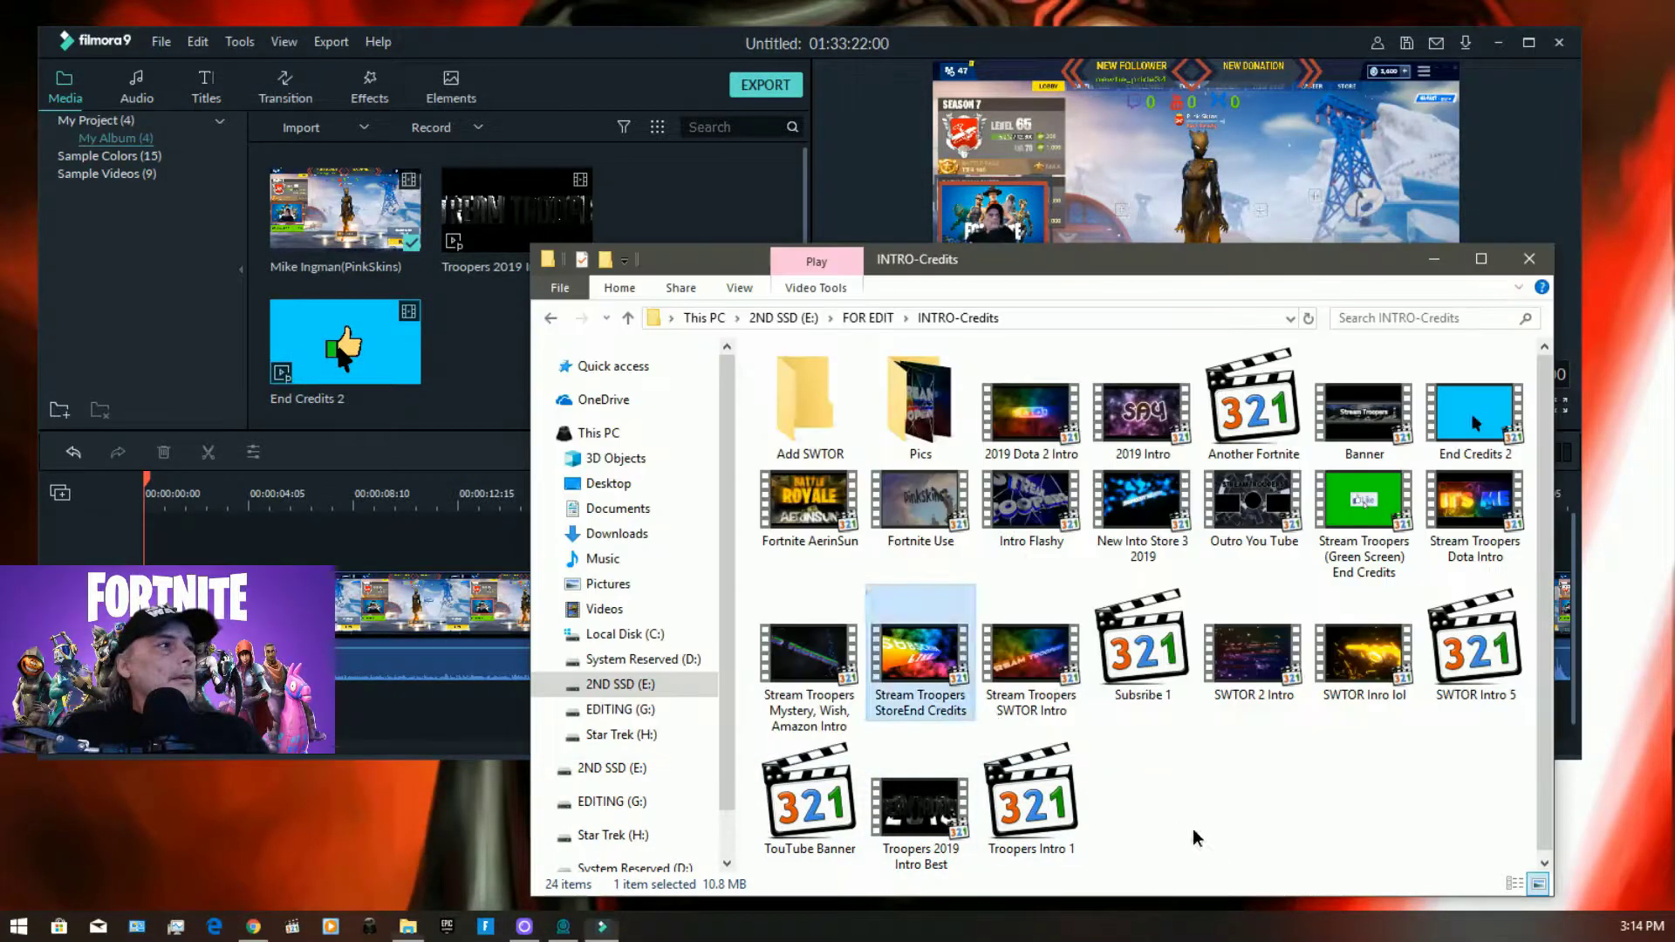
left_click_drag(920, 663, 454, 322)
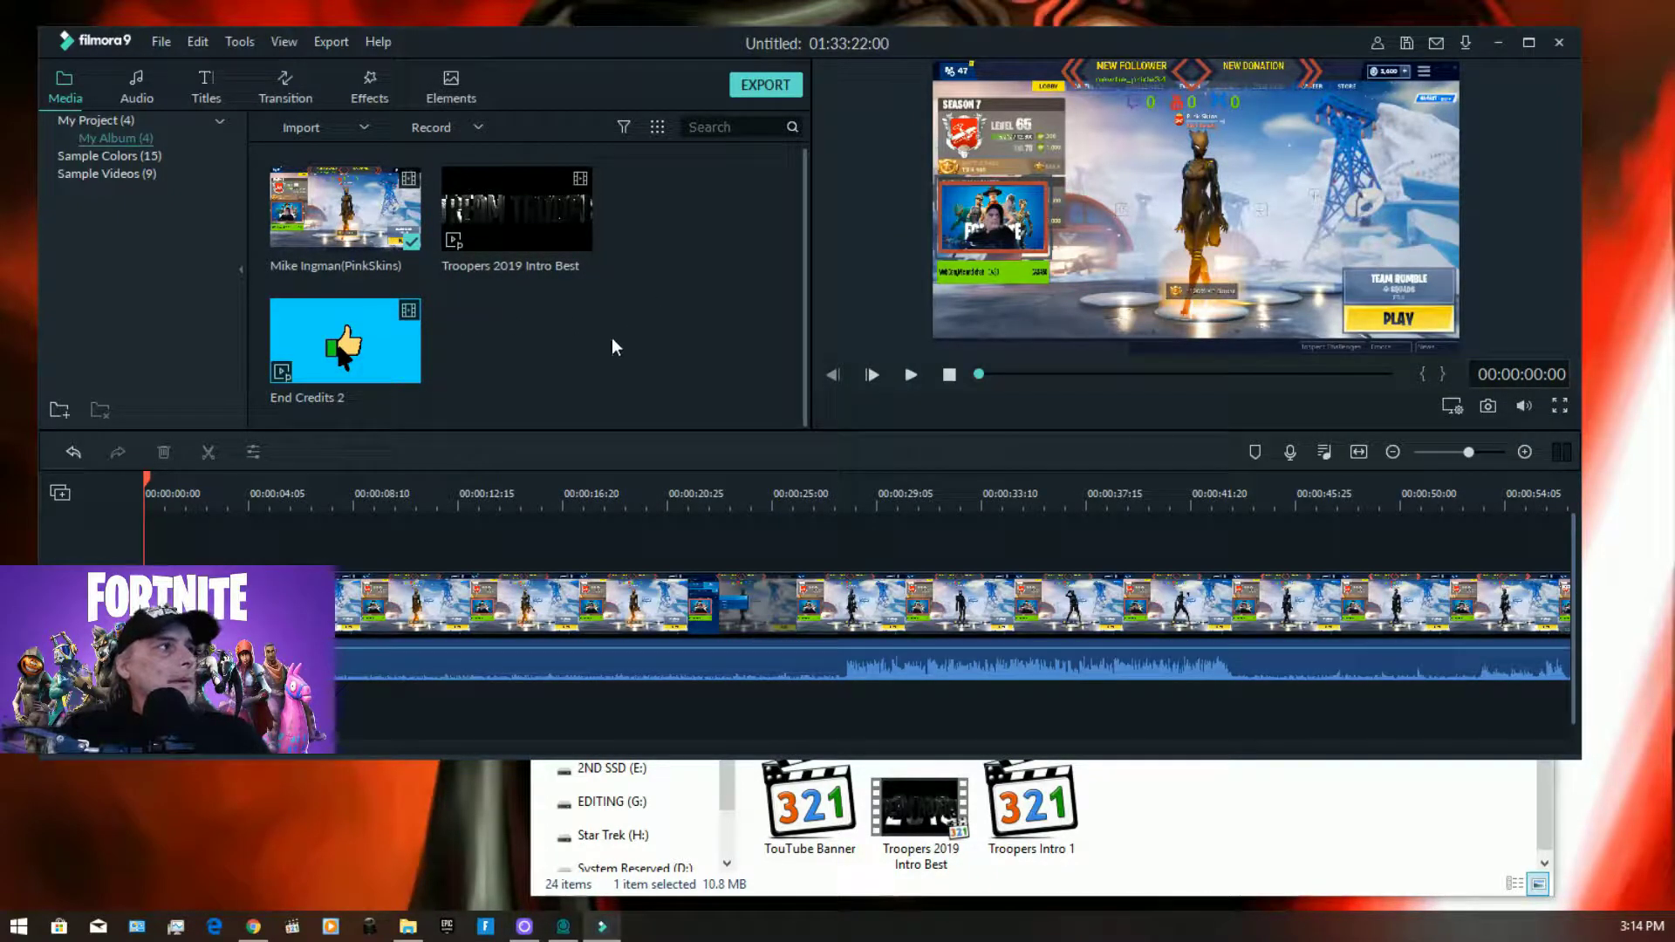
left_click(1204, 886)
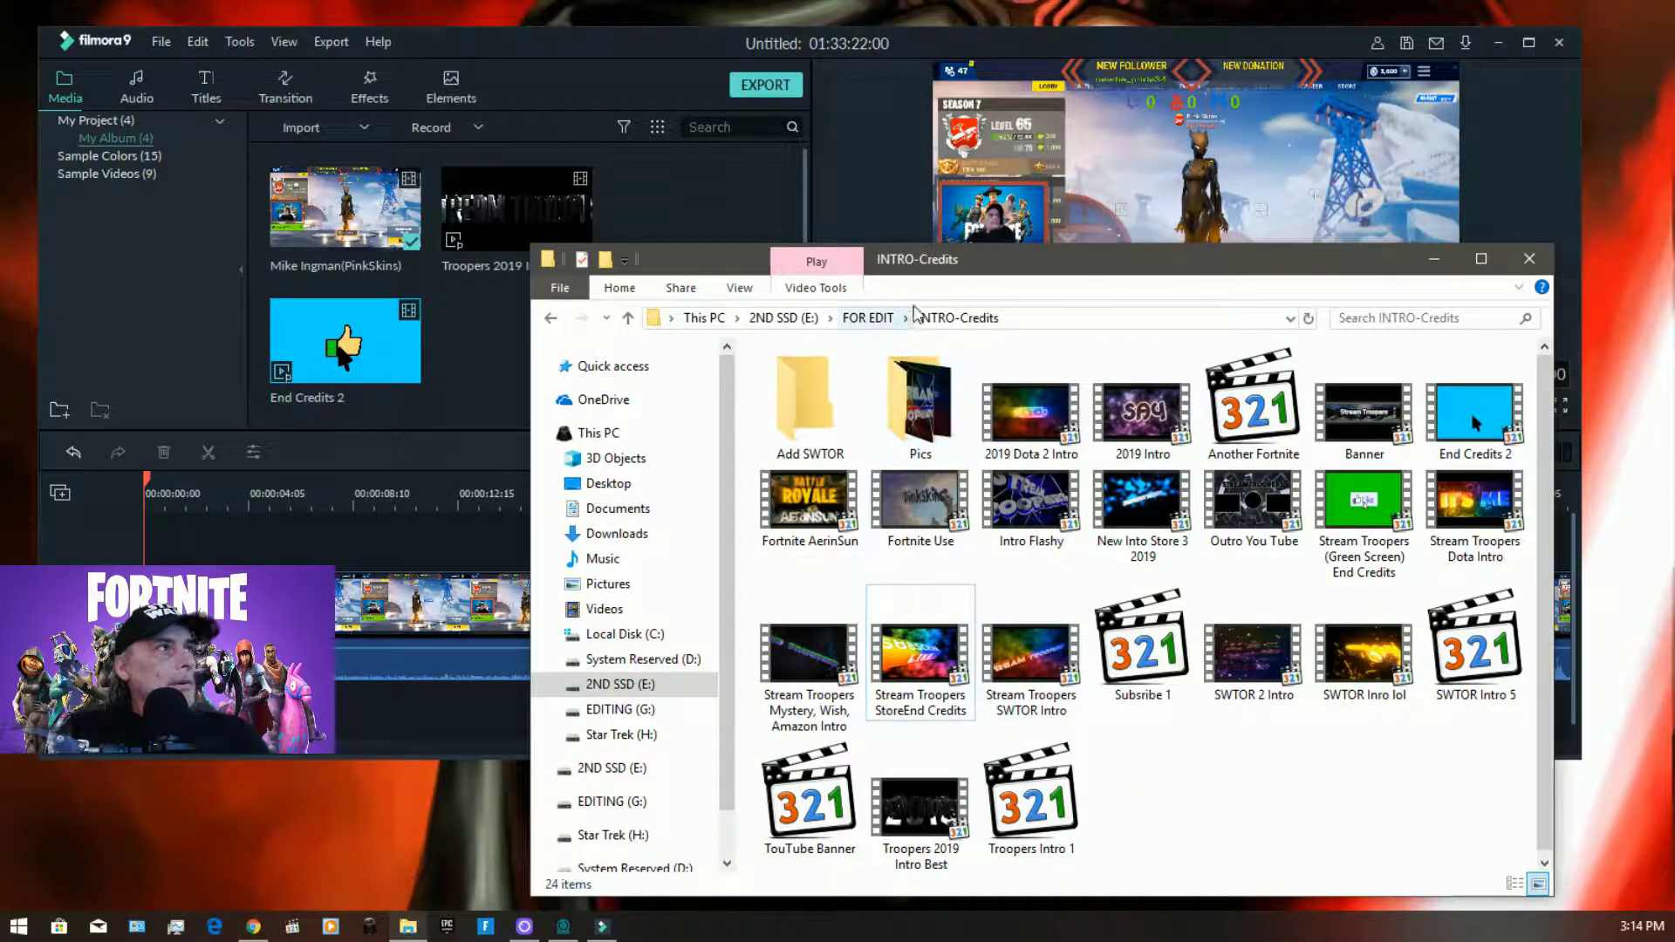
left_click_drag(956, 278, 1042, 276)
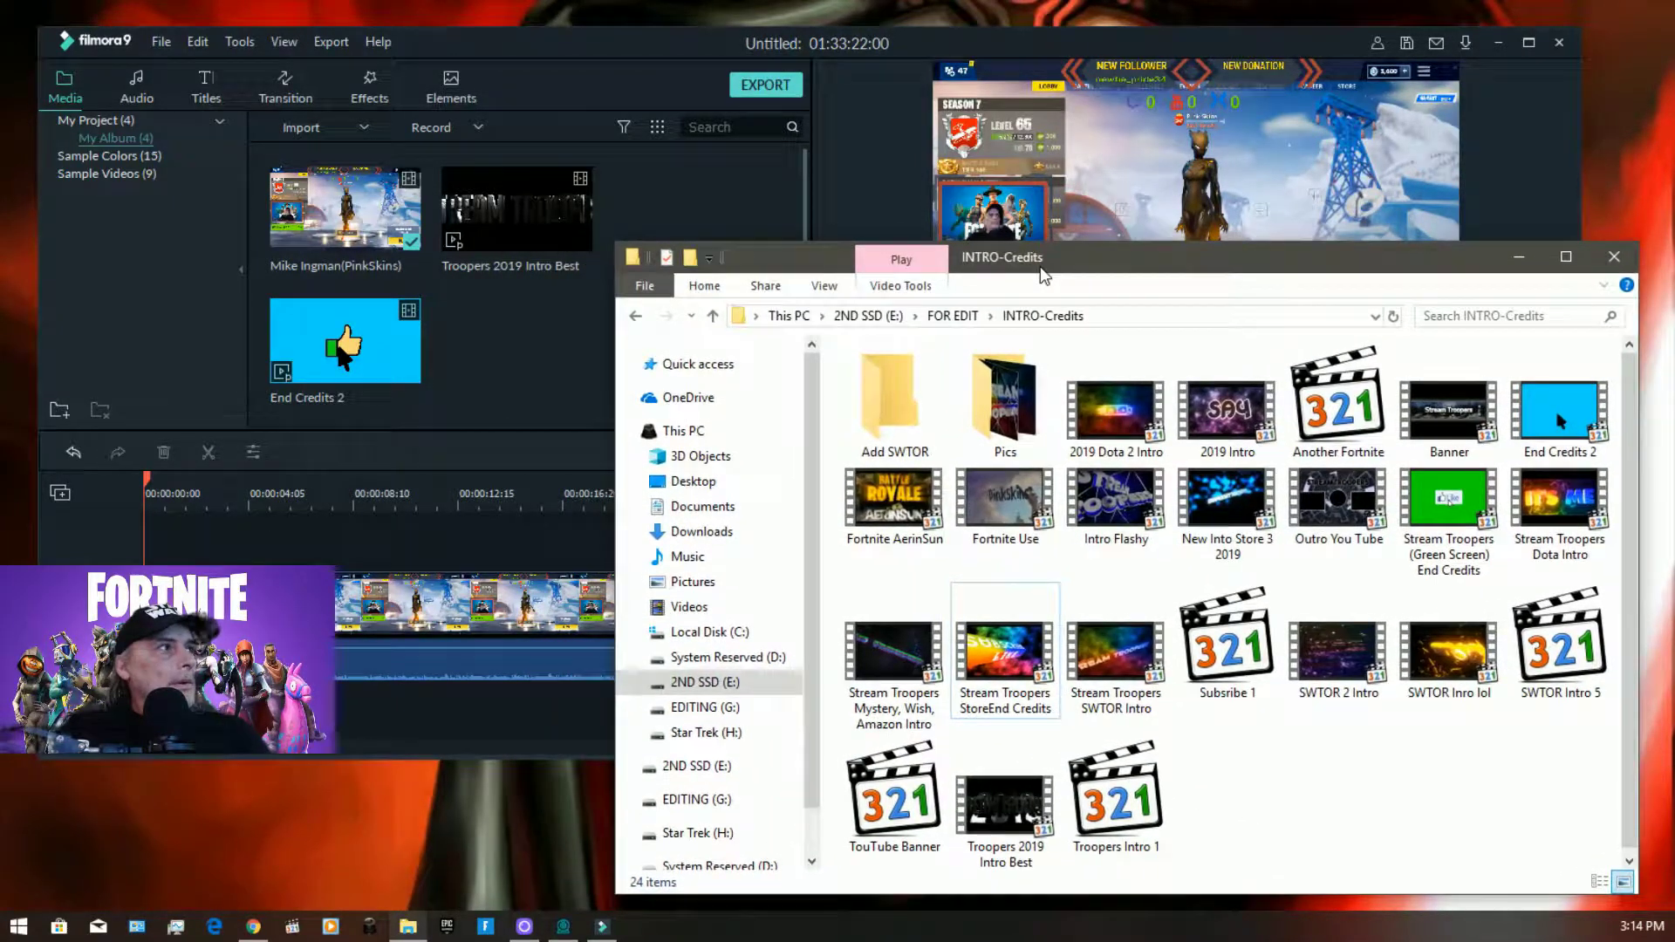
left_click(483, 616)
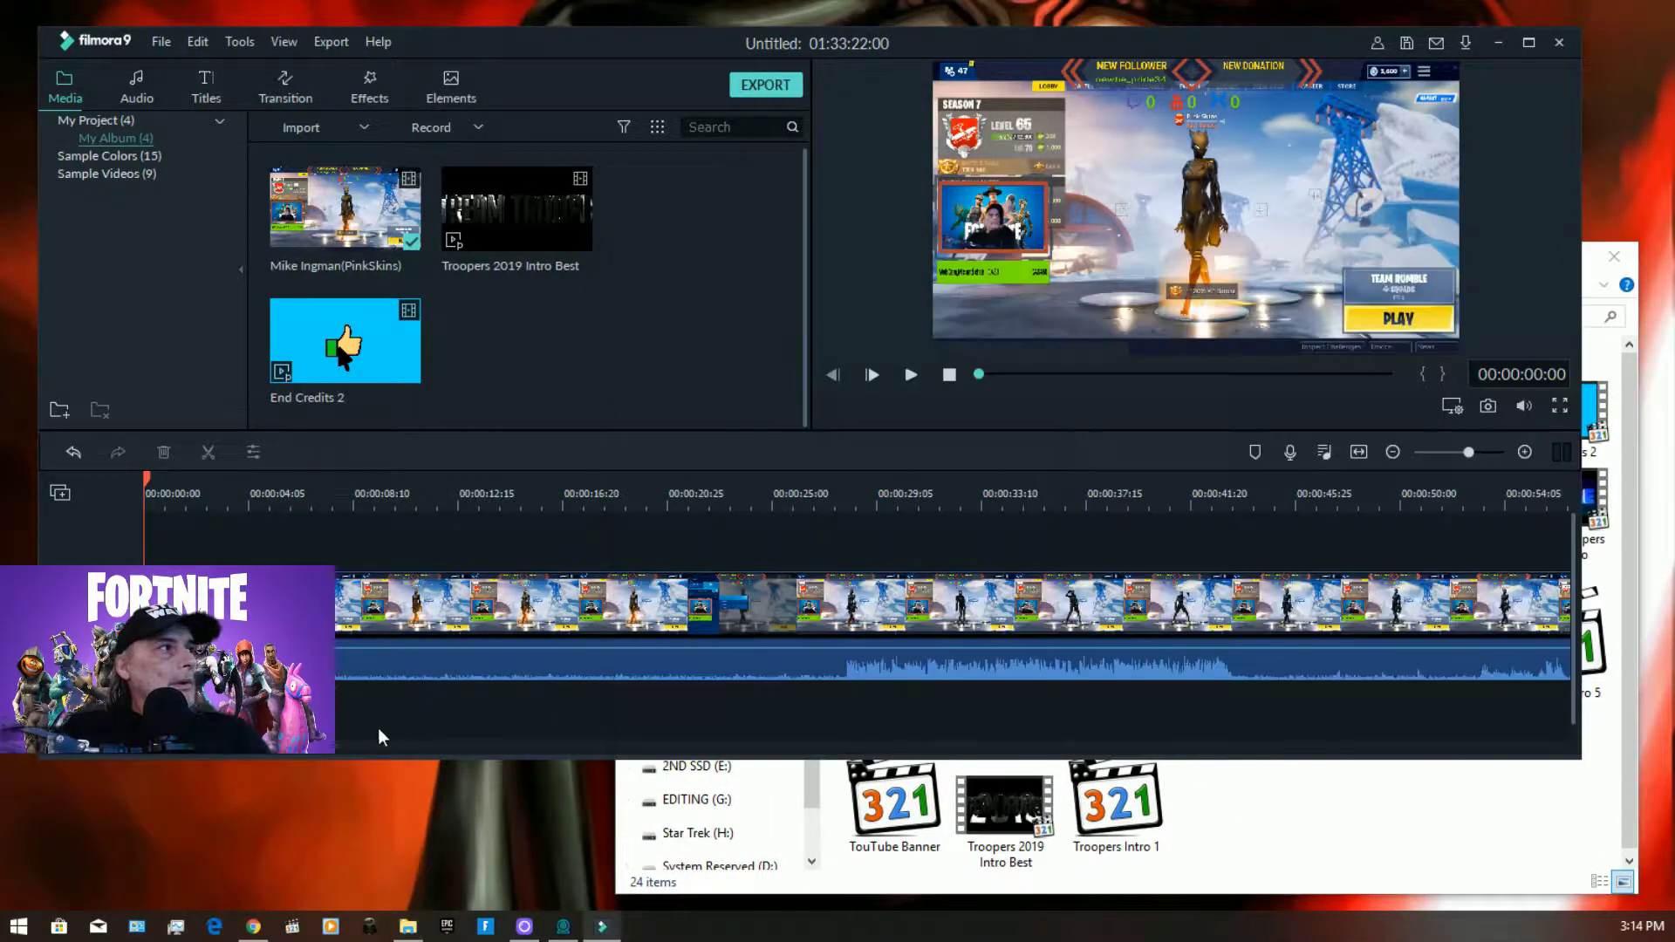
left_click_drag(835, 498, 459, 489)
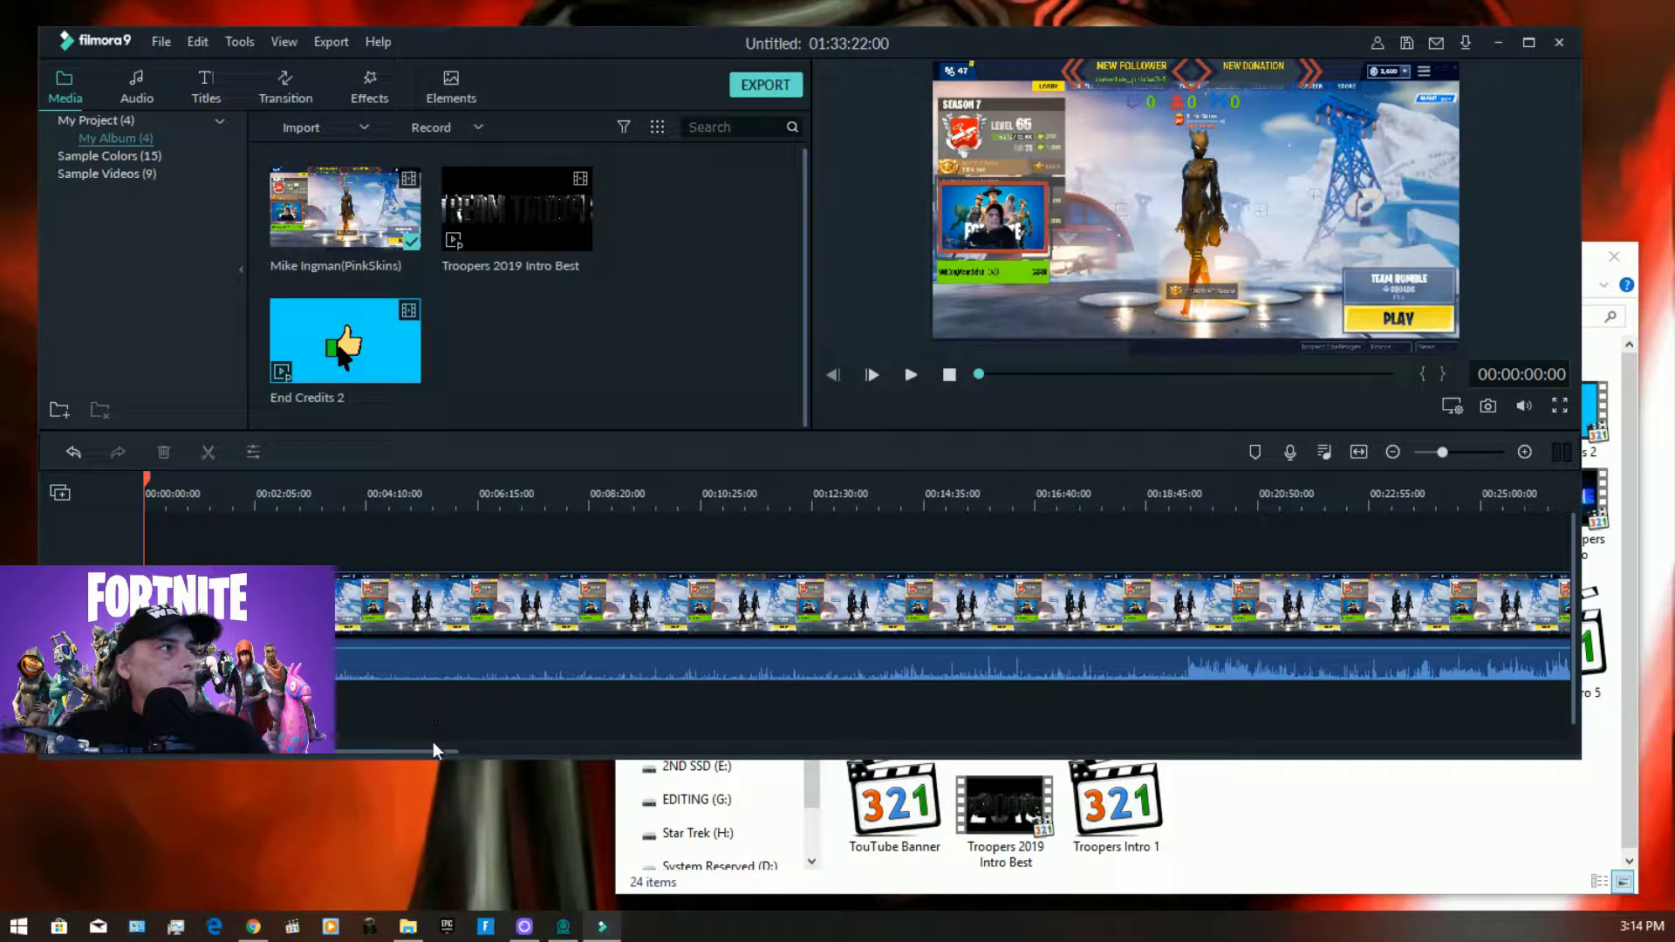
left_click(436, 752)
key("Home")
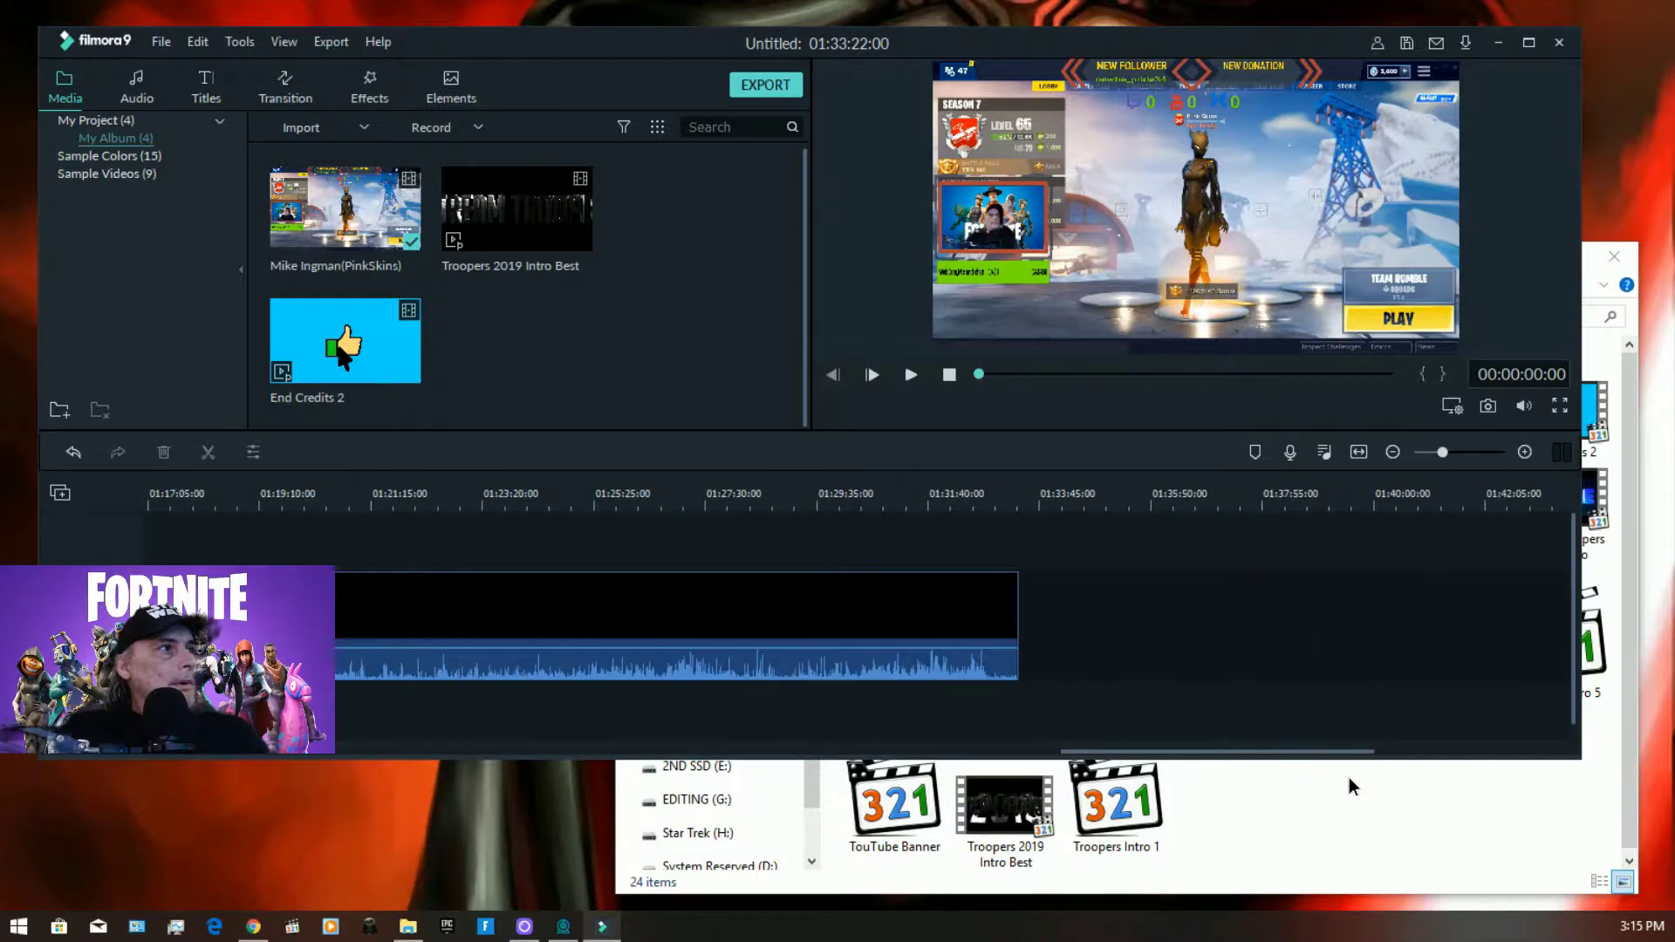
left_click(1003, 811)
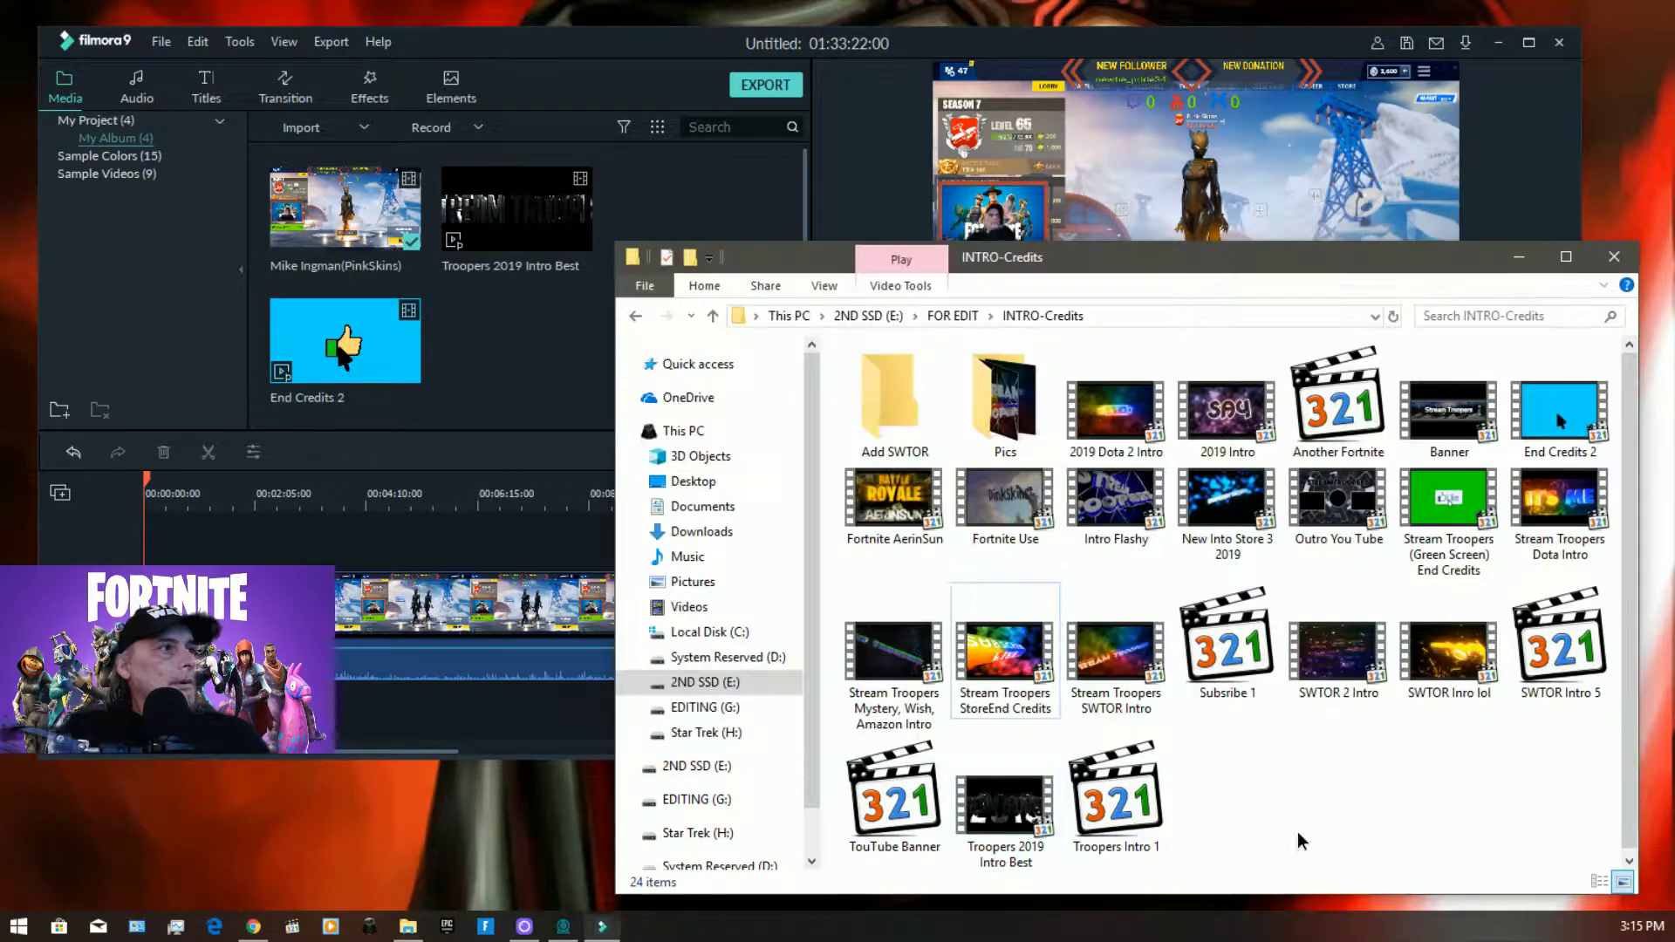
left_click(1011, 658)
left_click_drag(1012, 658, 453, 339)
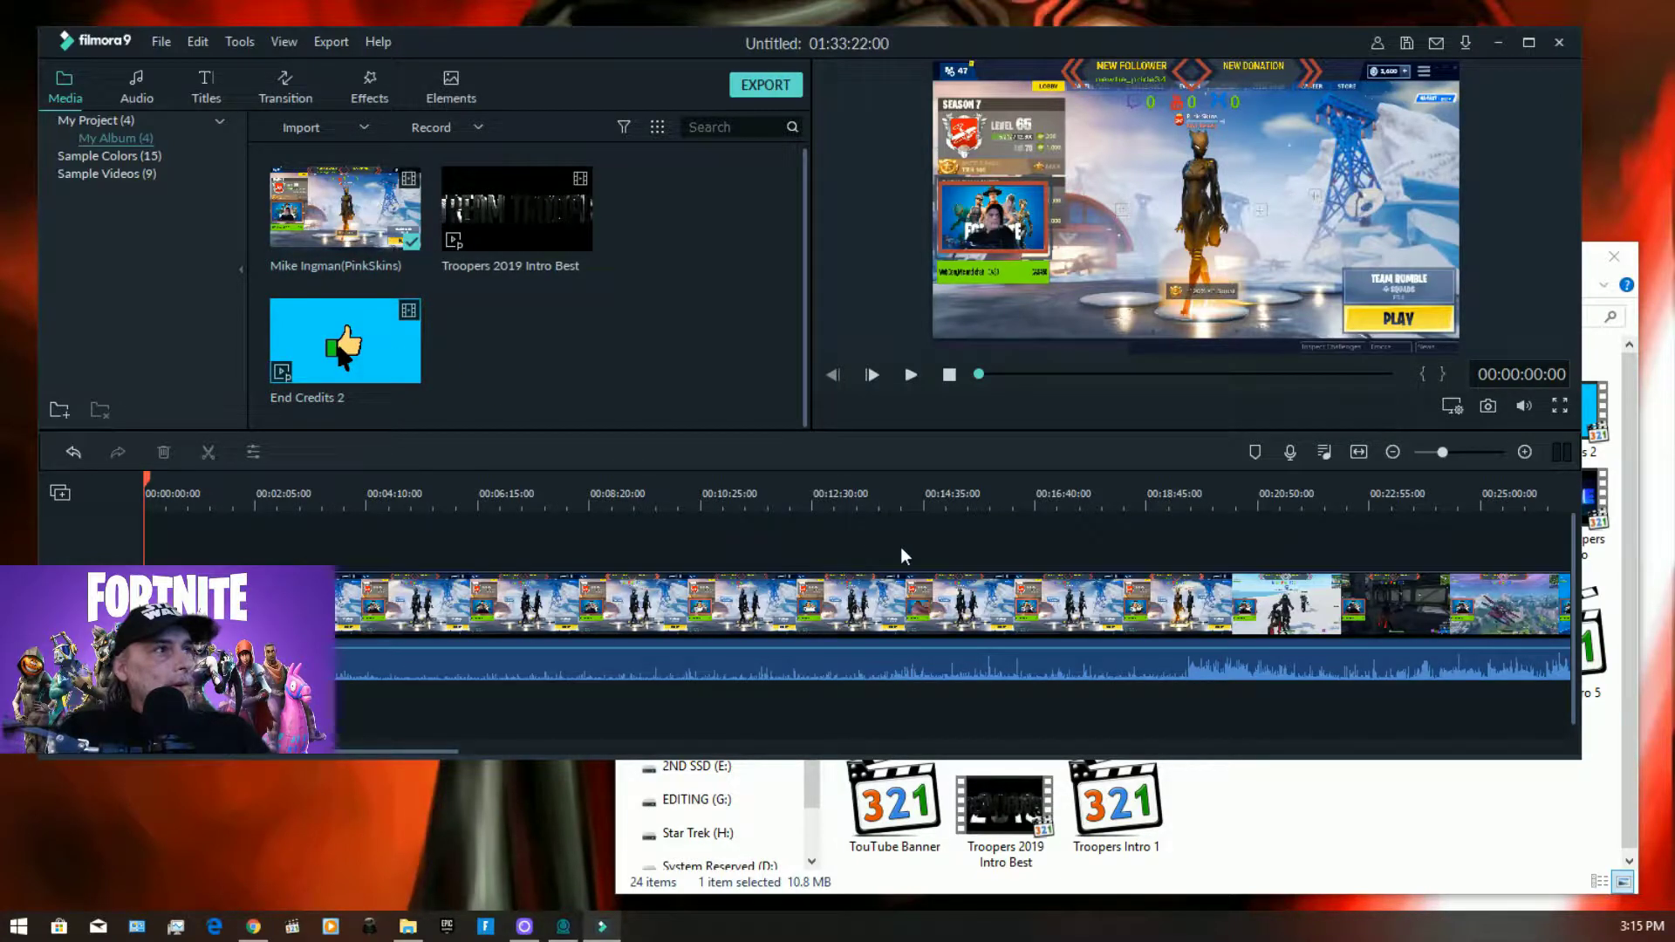
Step: Re-import Stream Troopers StoreEnd Credits, then start a new project without saving the old one
left_click(1209, 763)
left_click_drag(1005, 650, 496, 350)
left_click(161, 42)
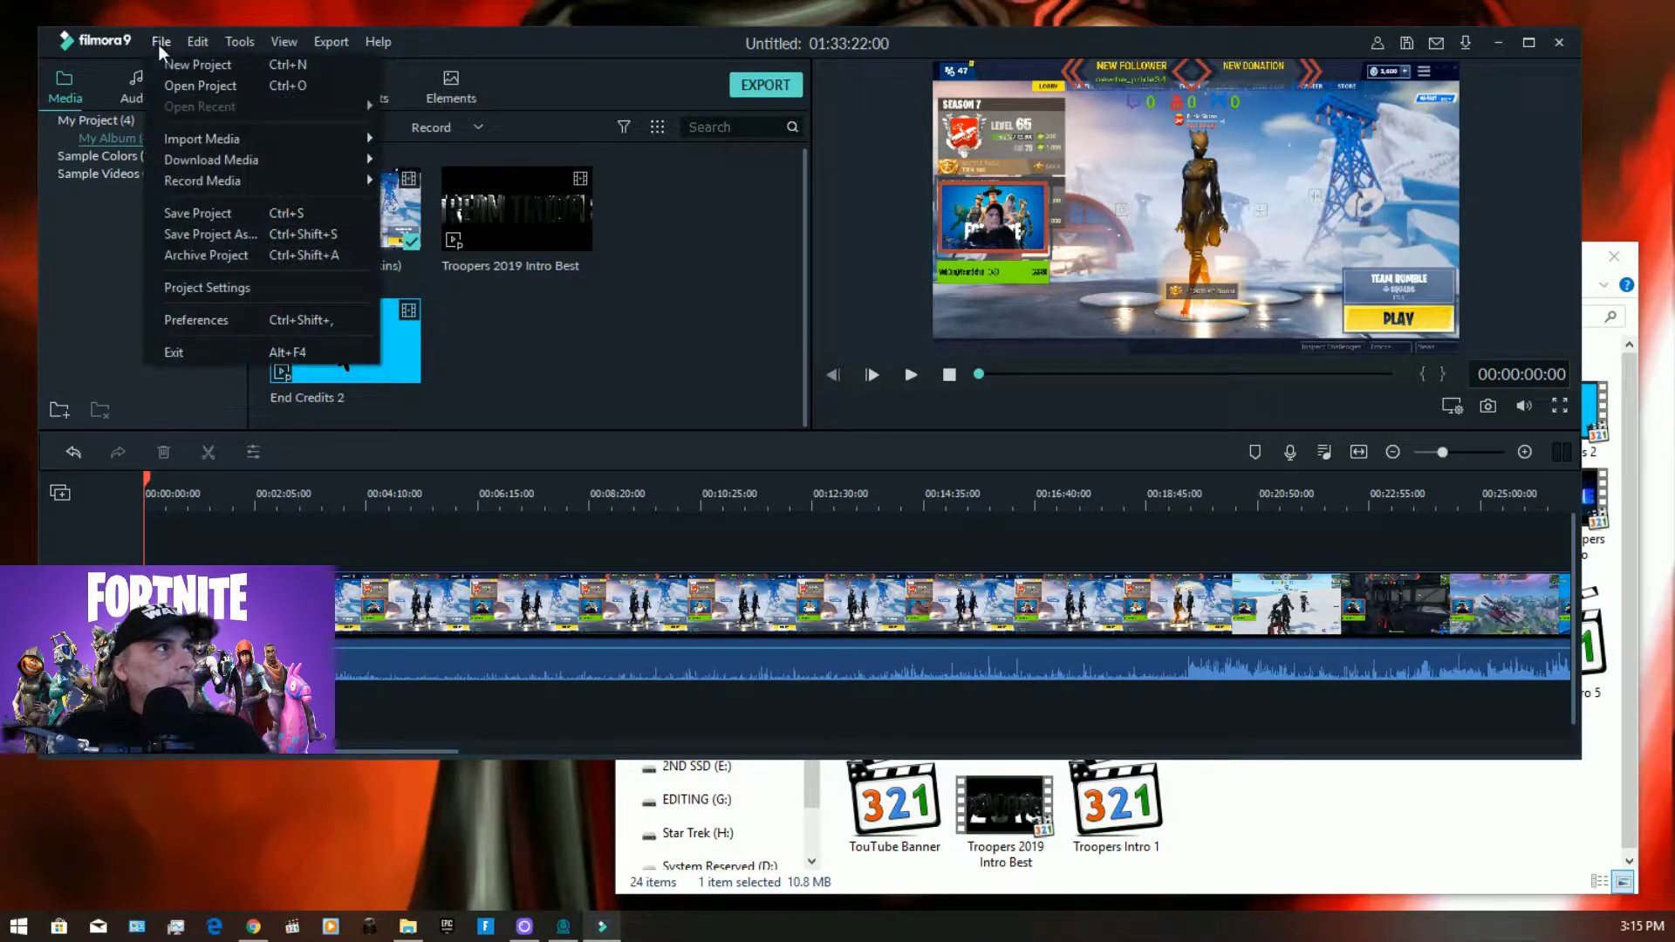
left_click(178, 66)
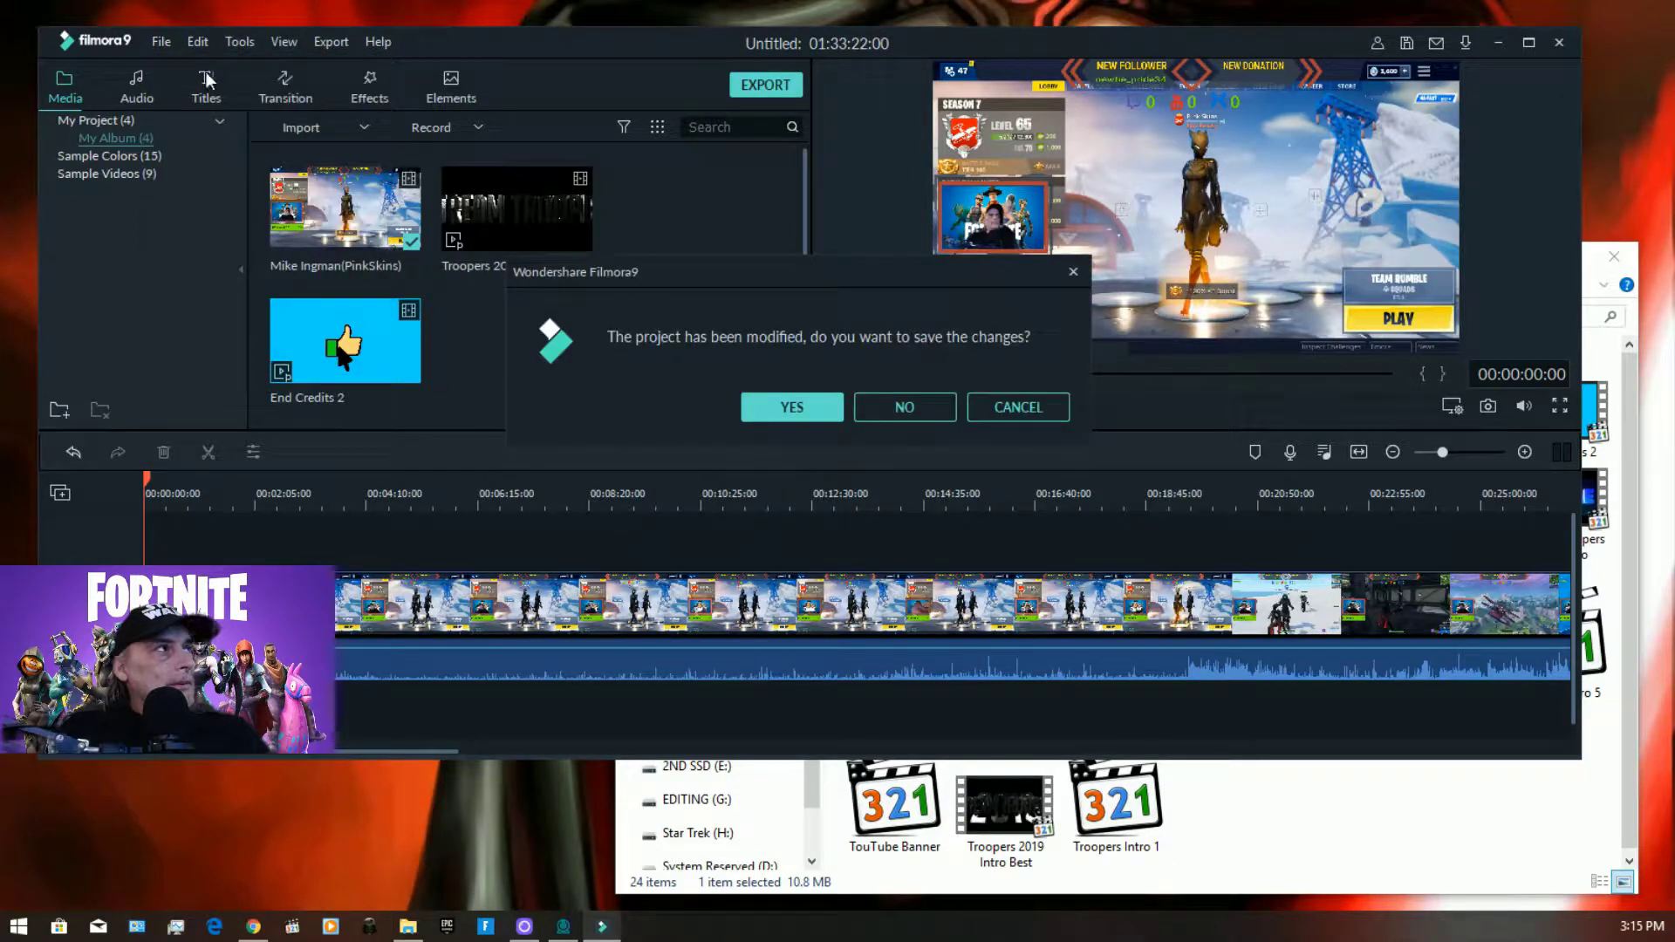
left_click(883, 417)
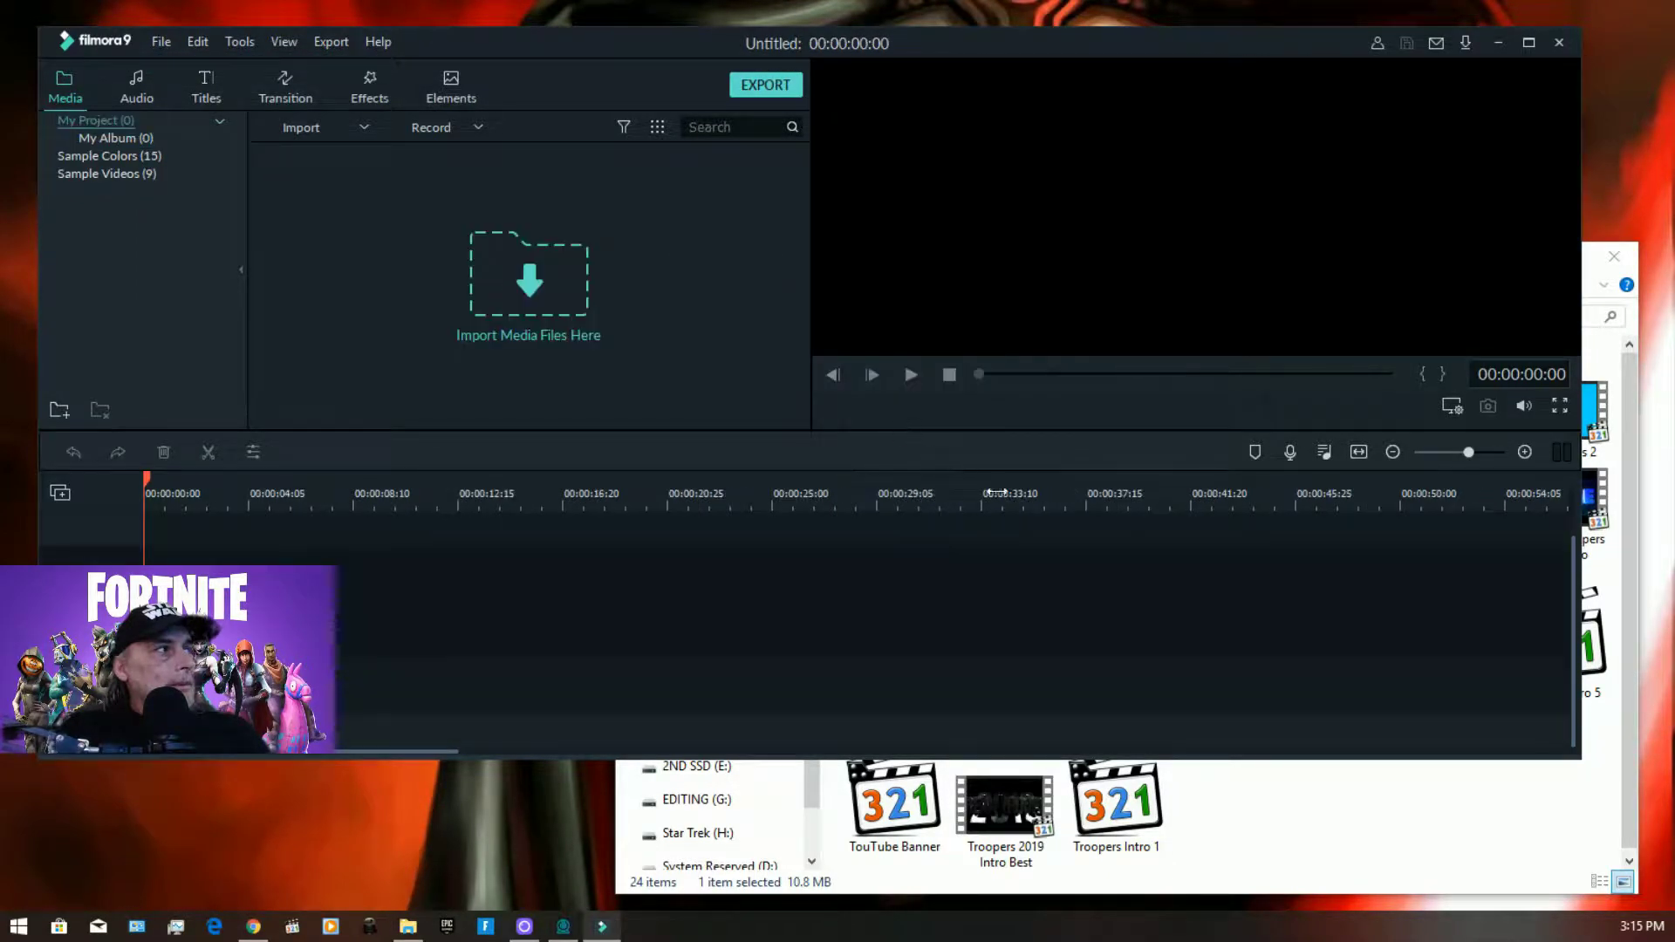
Step: Bring in StoreEnd Credits, End Credits 2, Troopers 2019 Intro Best and the gameplay clip, dragging the gameplay clip toward the timeline
left_click(1360, 863)
left_click_drag(1005, 654, 523, 374)
left_click(1183, 789)
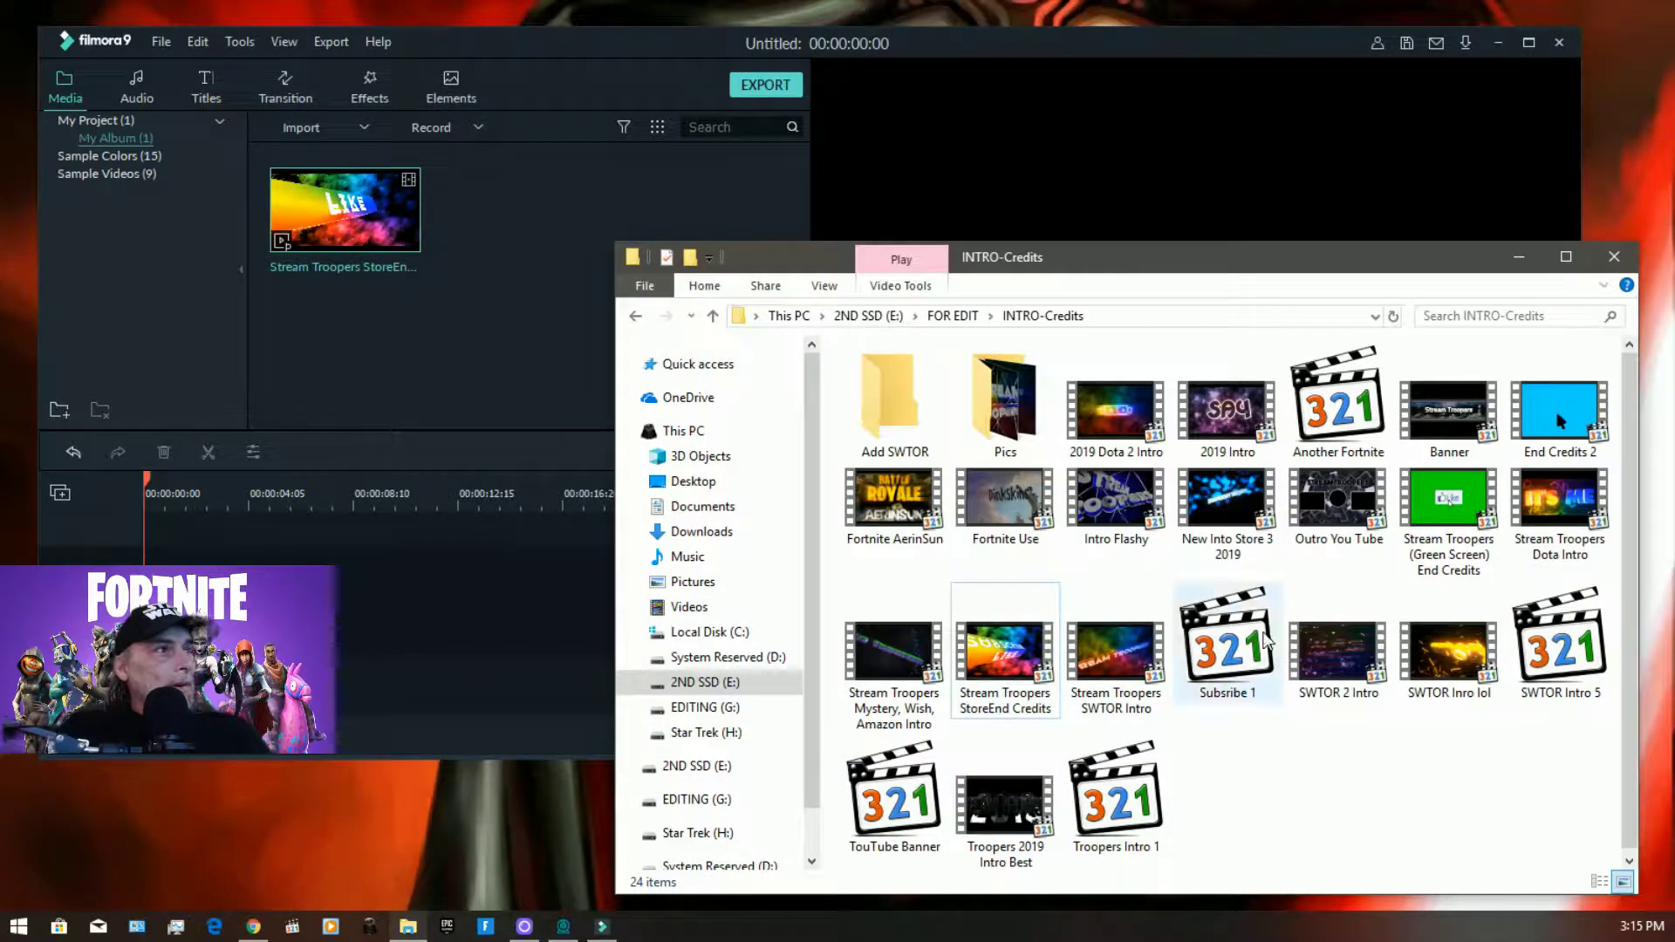
left_click_drag(1559, 410, 558, 262)
left_click(1256, 781)
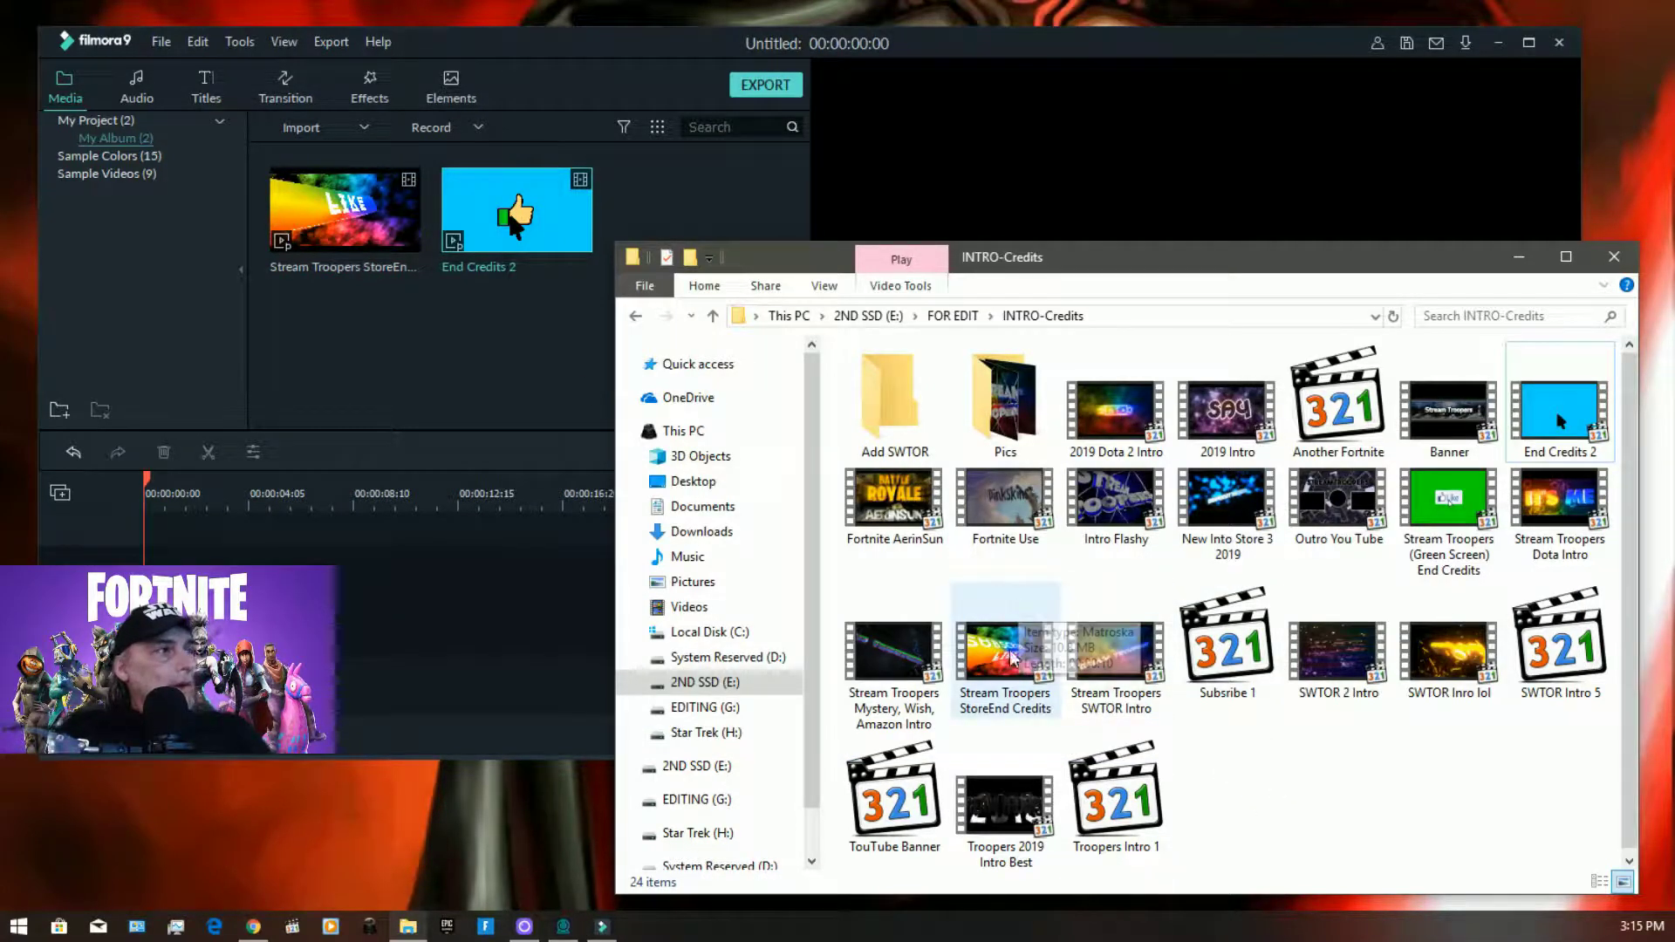
left_click_drag(1005, 807, 621, 390)
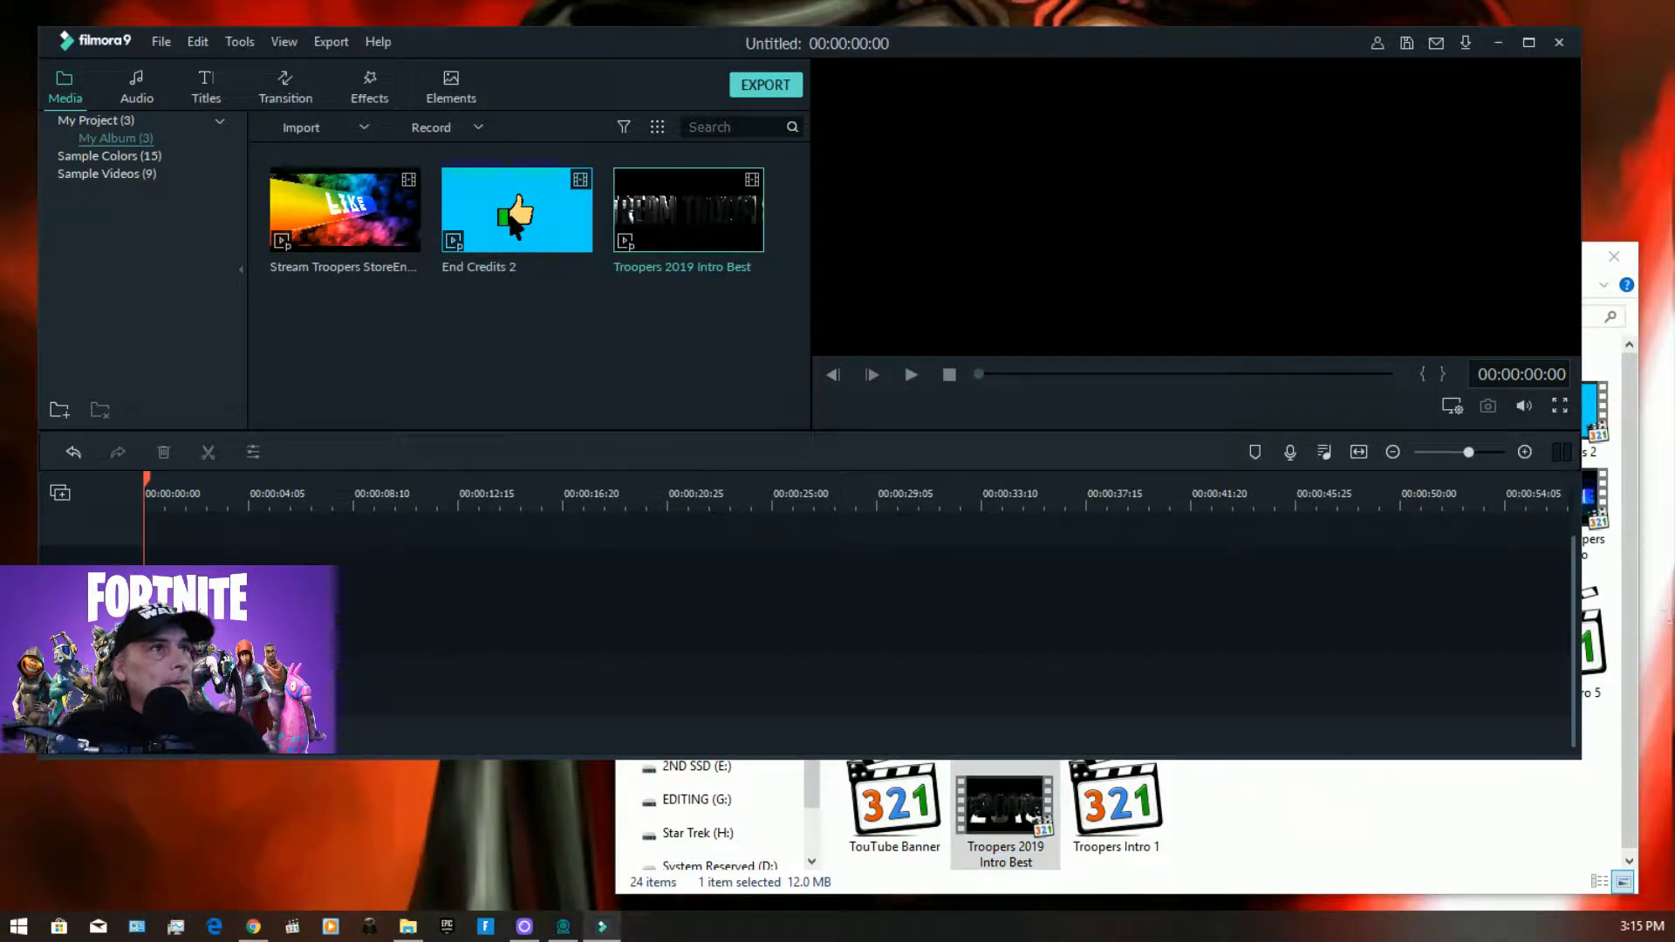
left_click_drag(1005, 807, 504, 315)
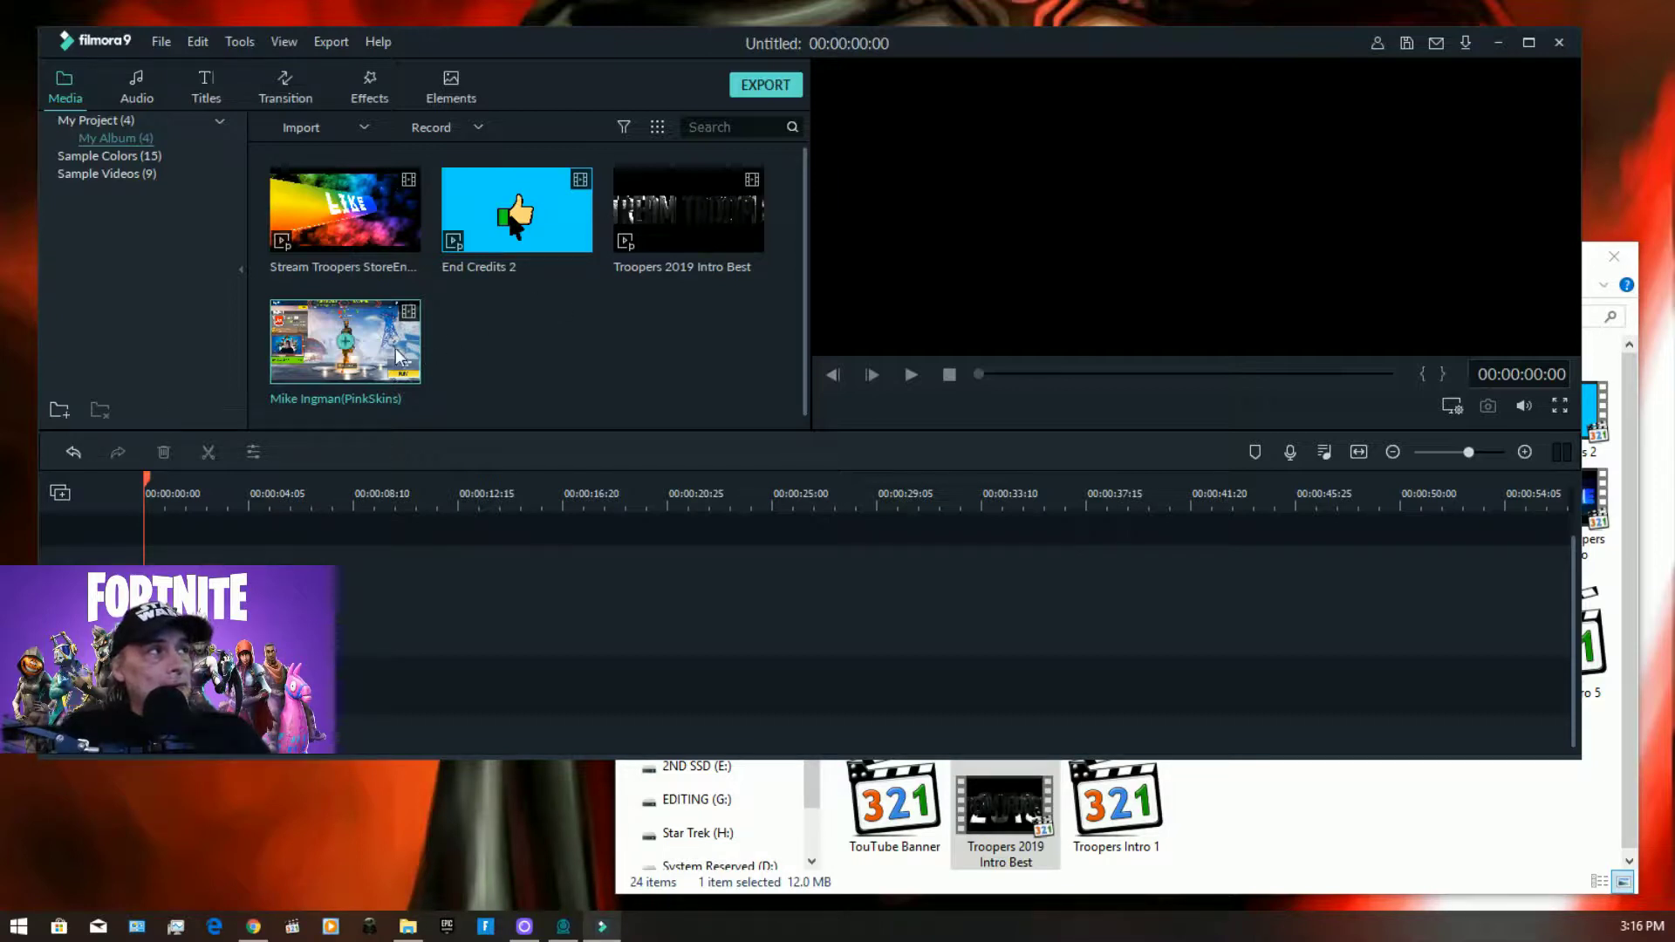
left_click_drag(345, 342, 201, 606)
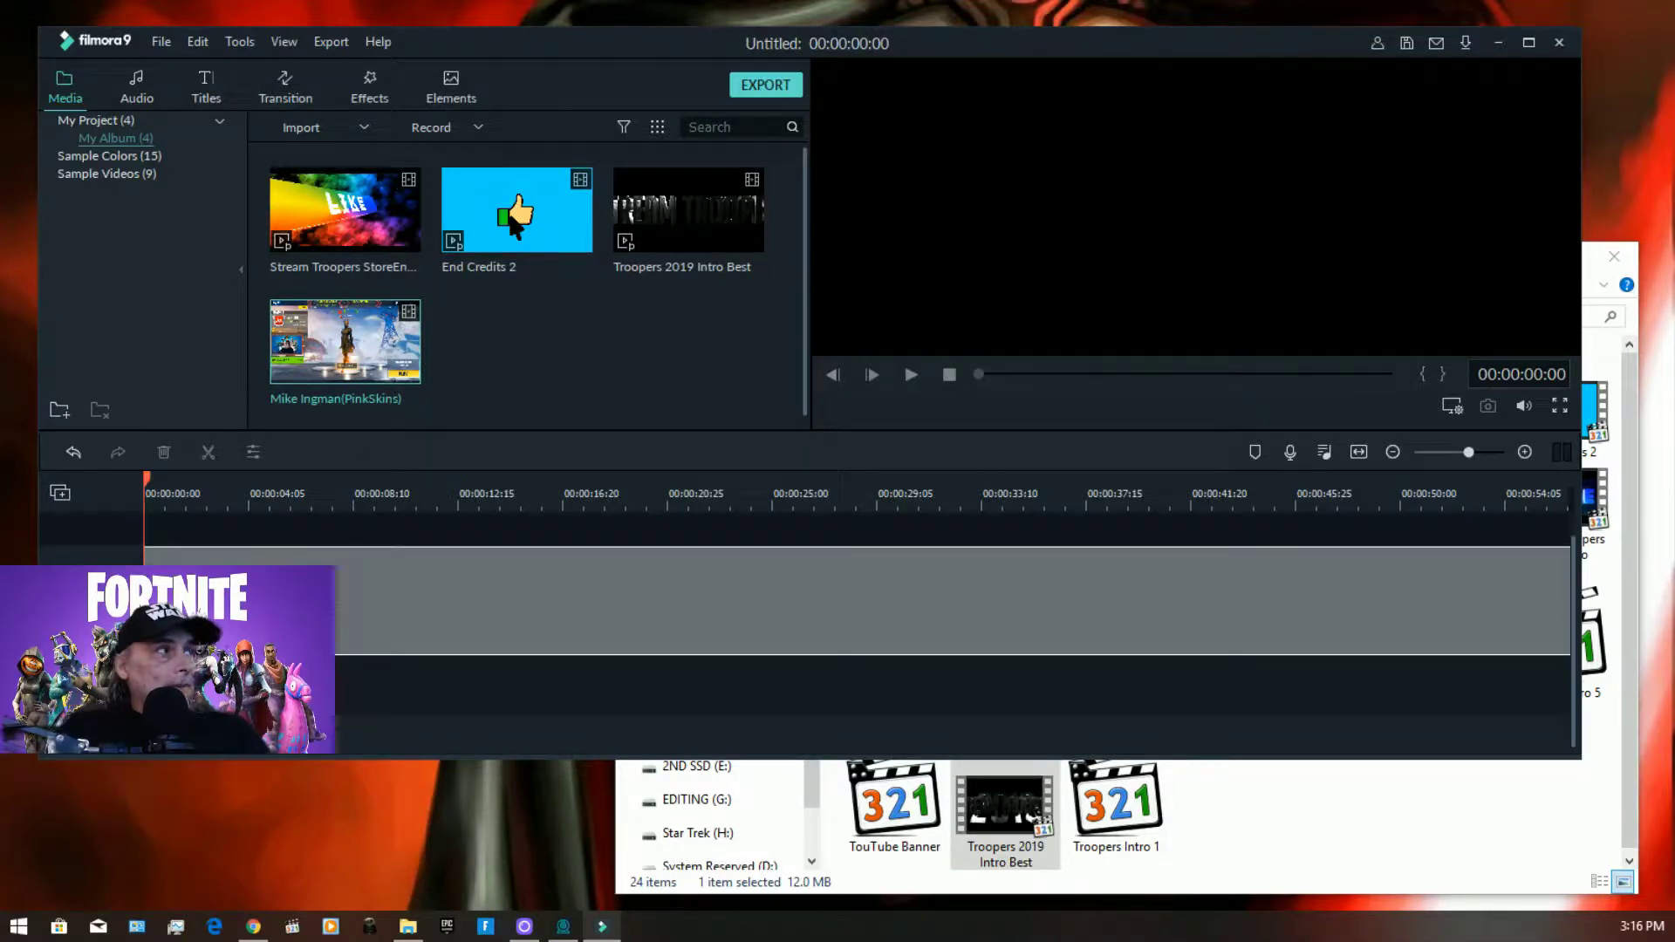
Step: Drop the gameplay clip on the timeline and choose MATCH TO MEDIA, after which Filmora crashes to the Project Library
left_click(867, 489)
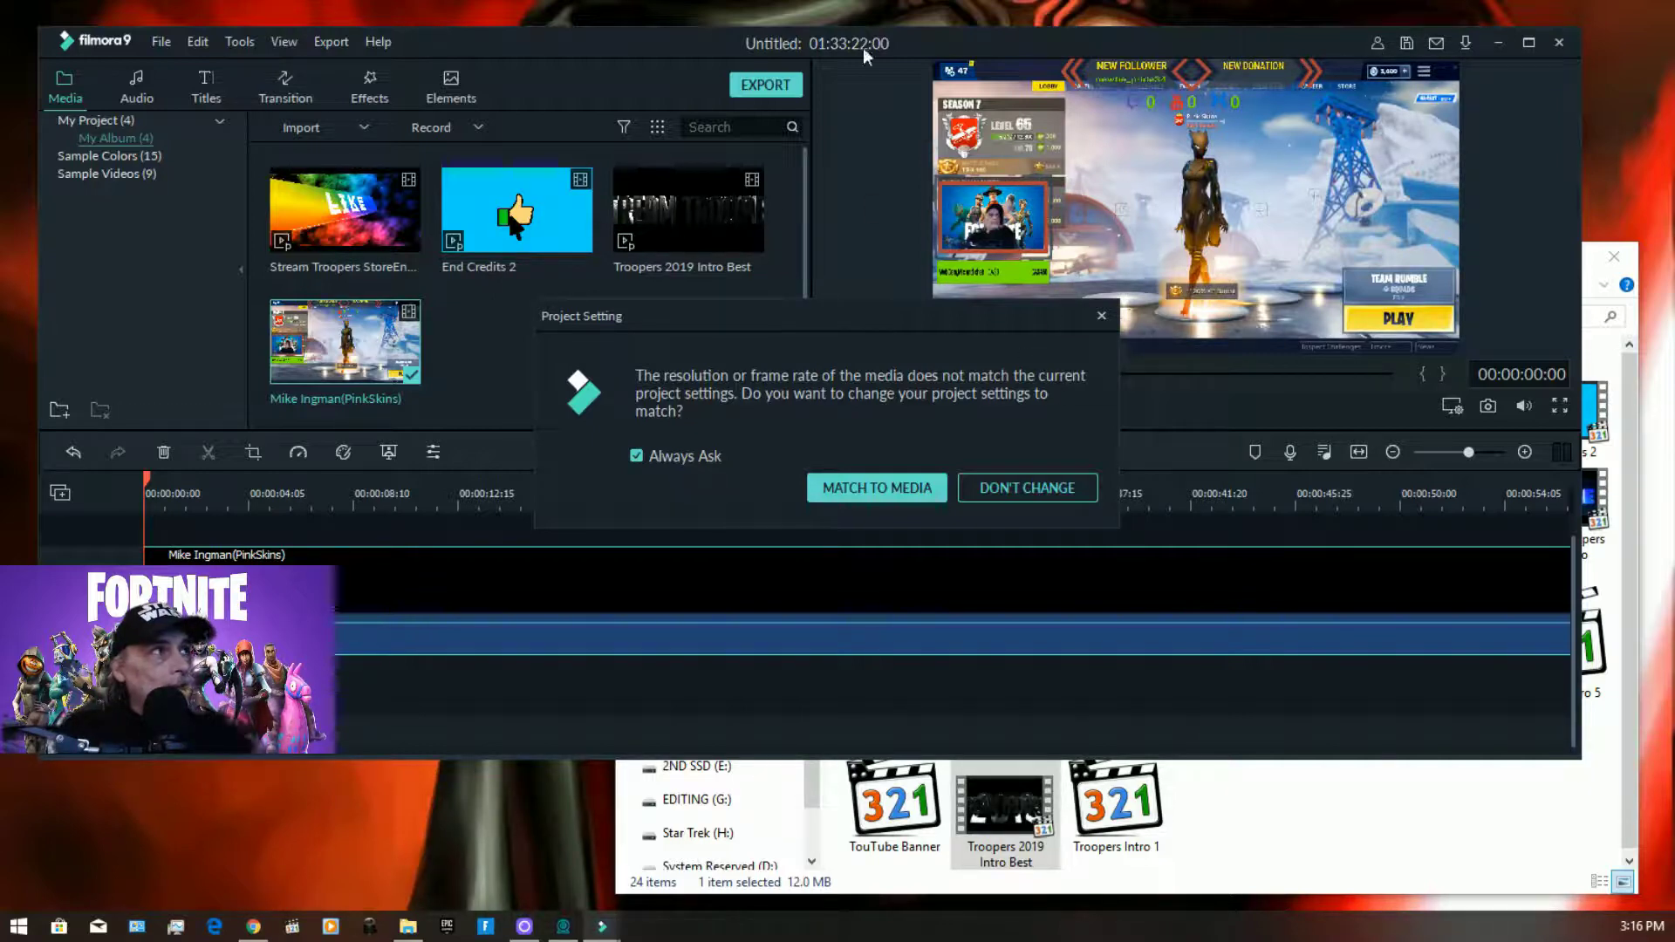
left_click(872, 485)
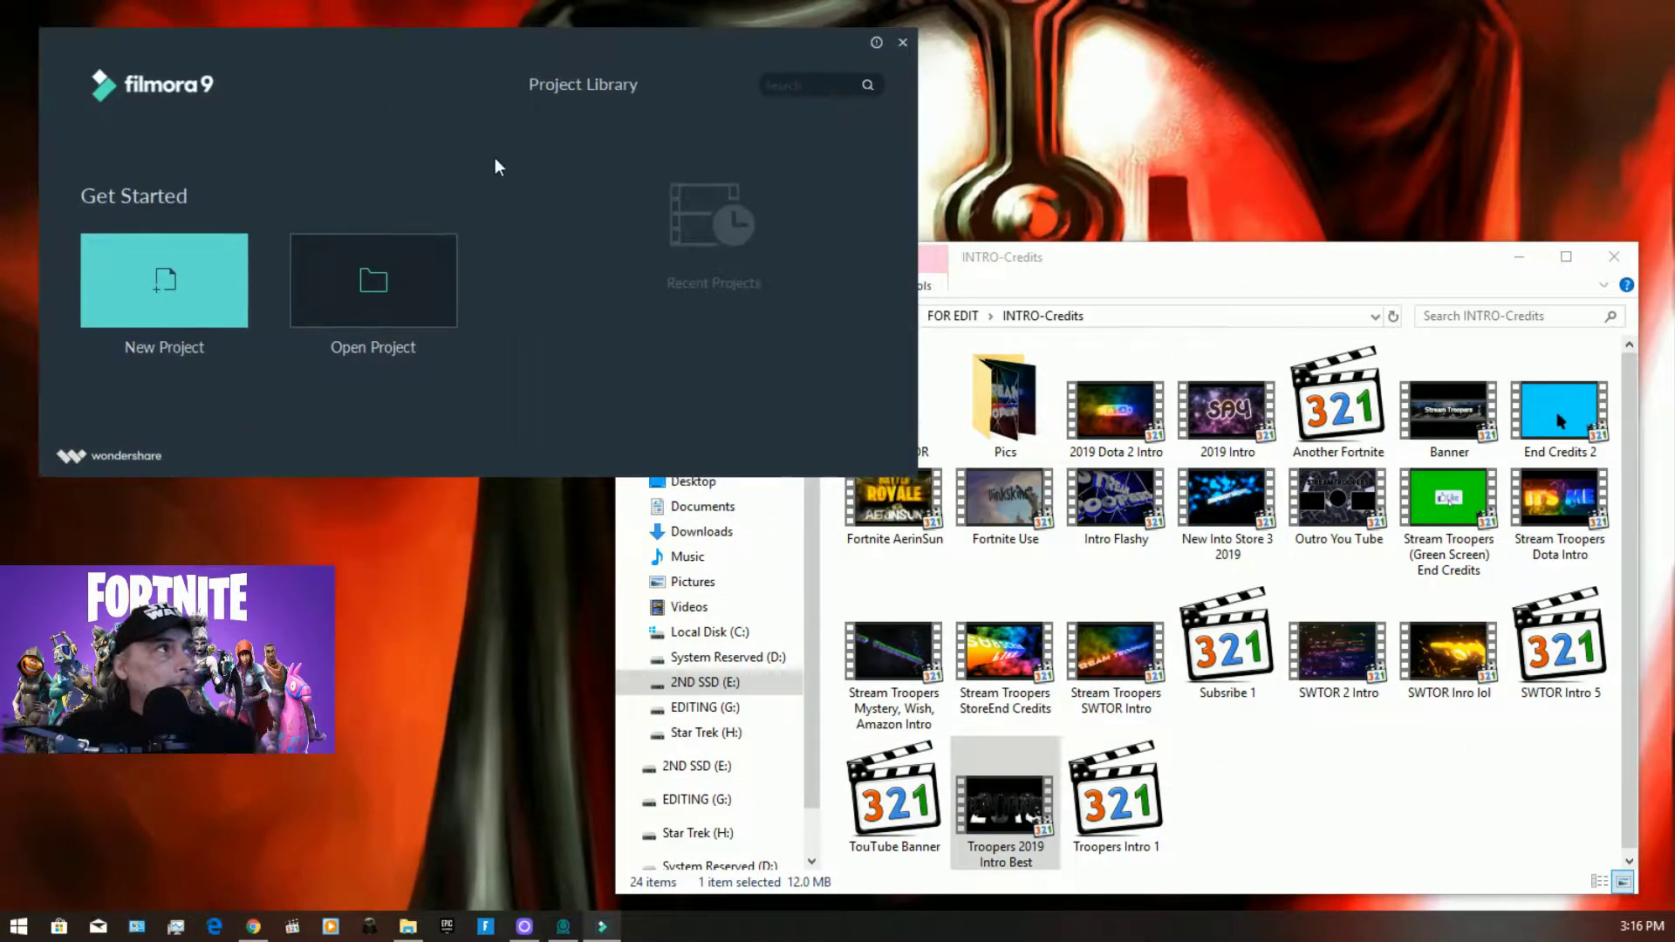
Step: Start a new project in an enlarged editor, glance at the account panel, and attempt a video import
left_click(250, 275)
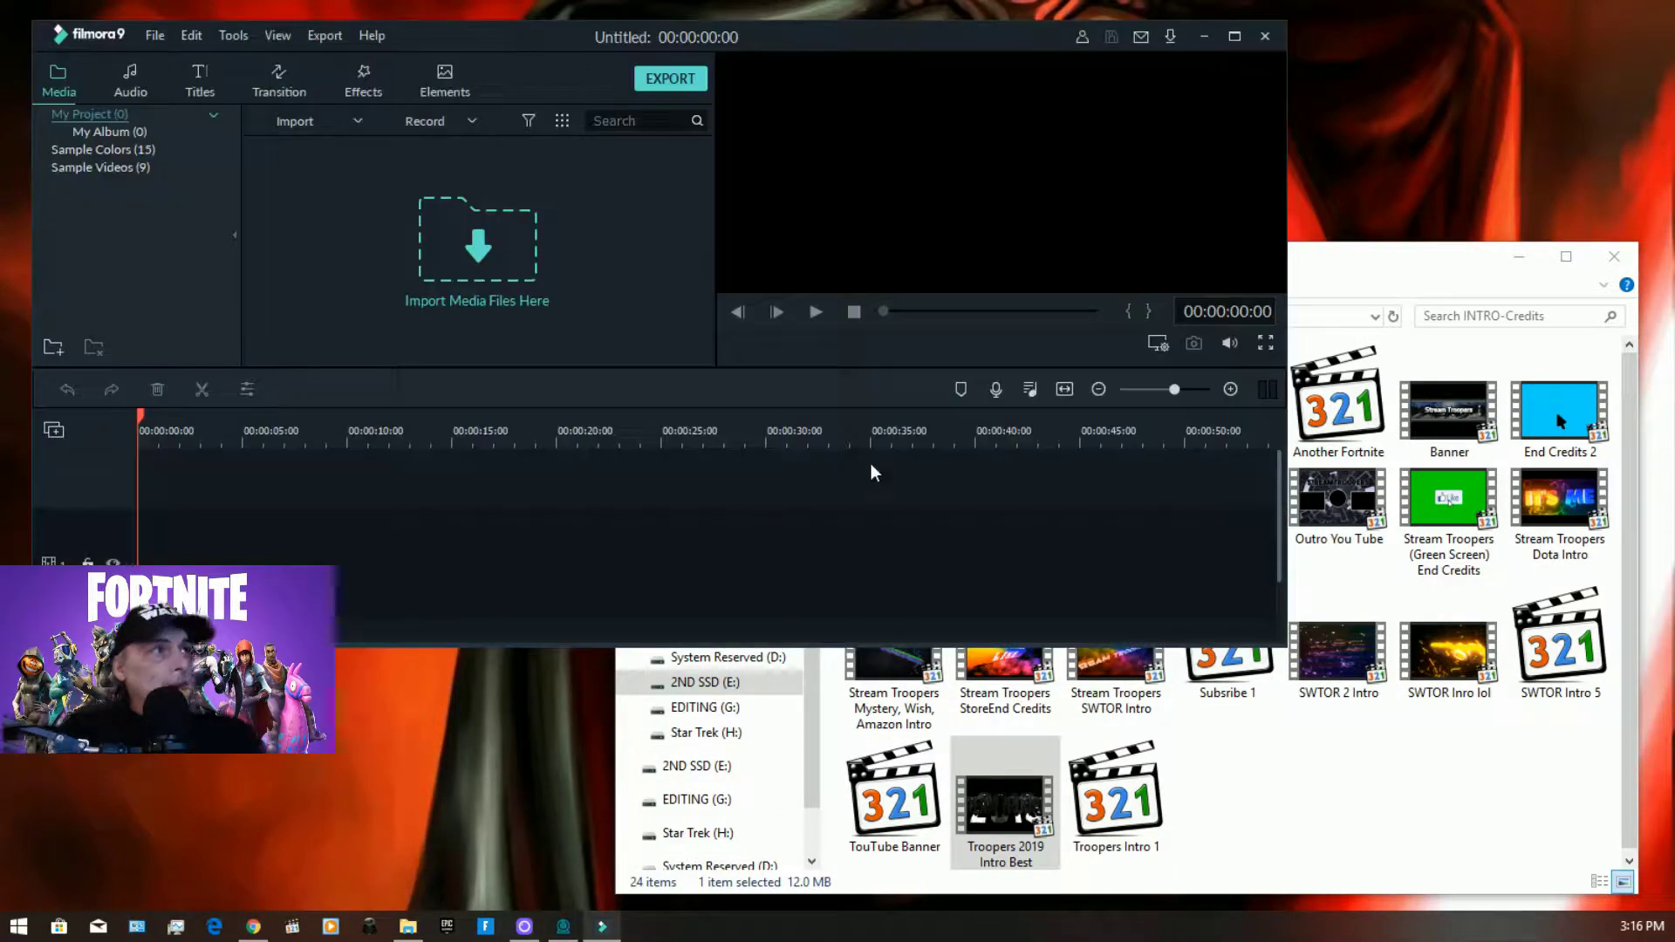
left_click_drag(1284, 645, 1599, 813)
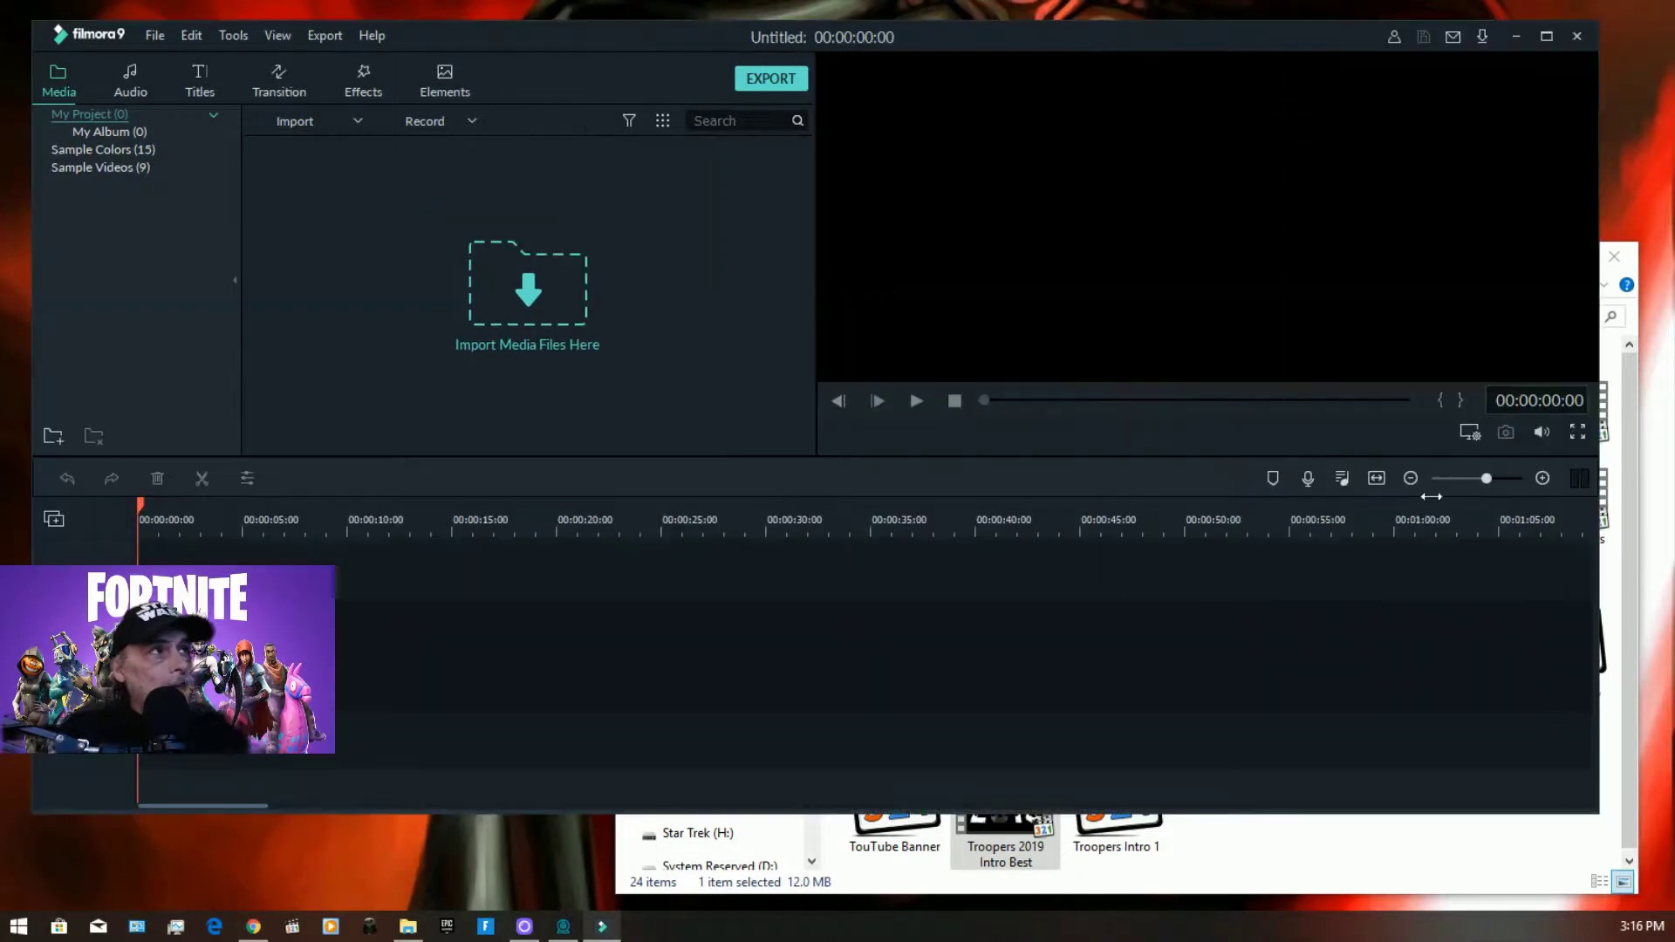
left_click(1394, 38)
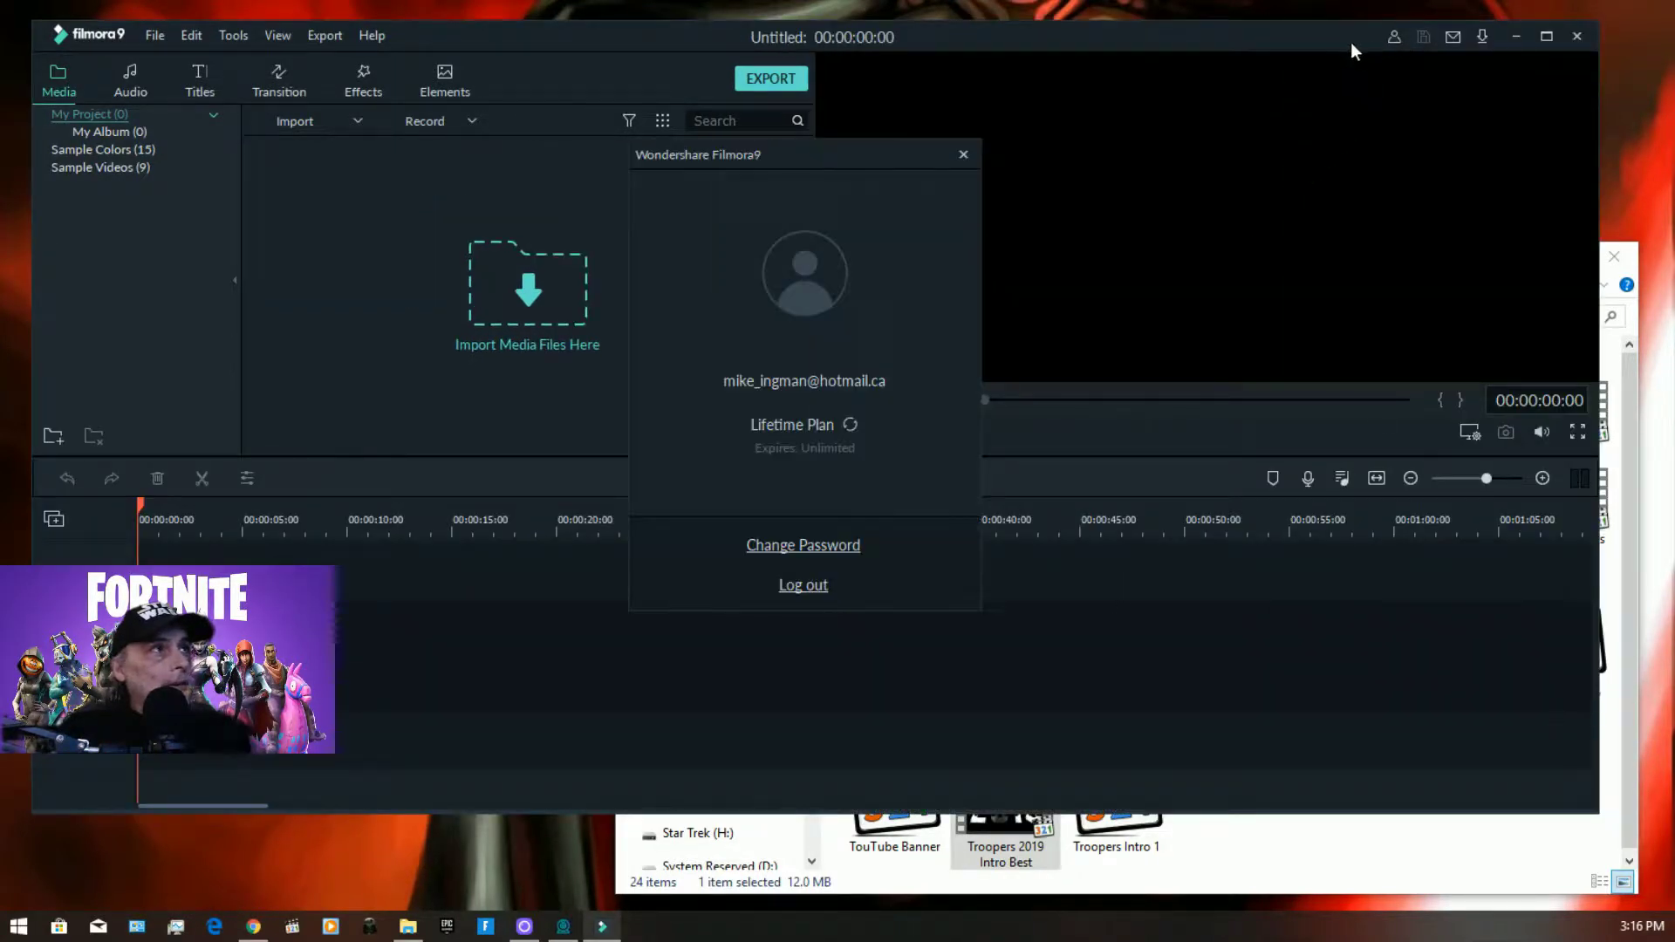
left_click(966, 157)
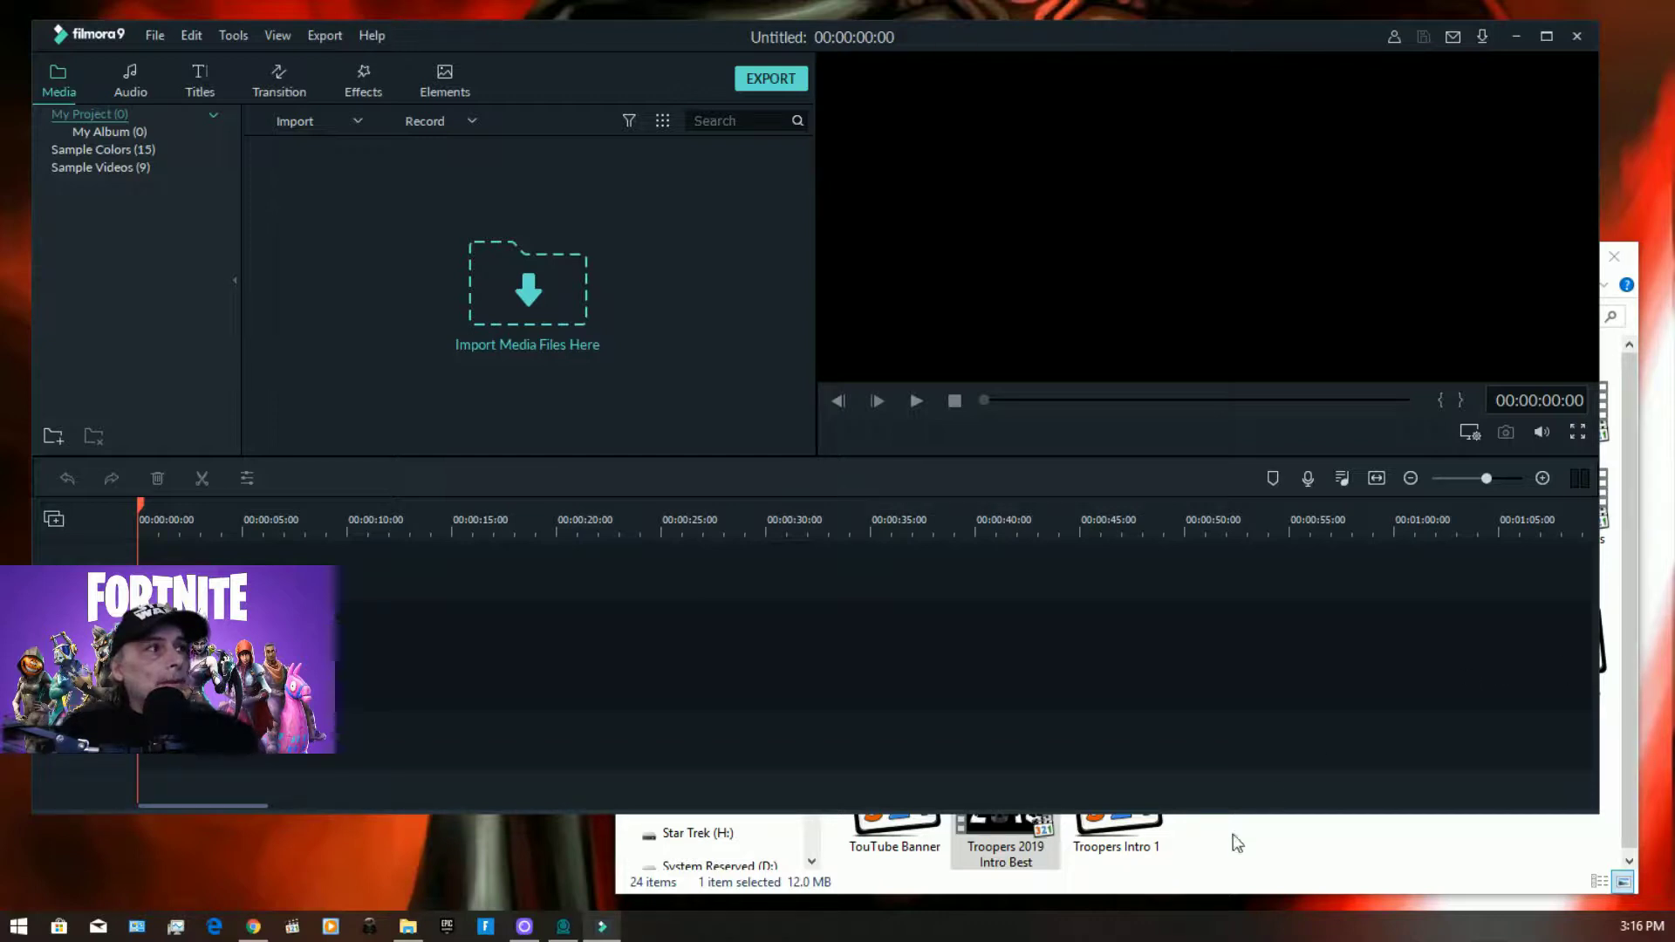
left_click_drag(977, 471, 1668, 349)
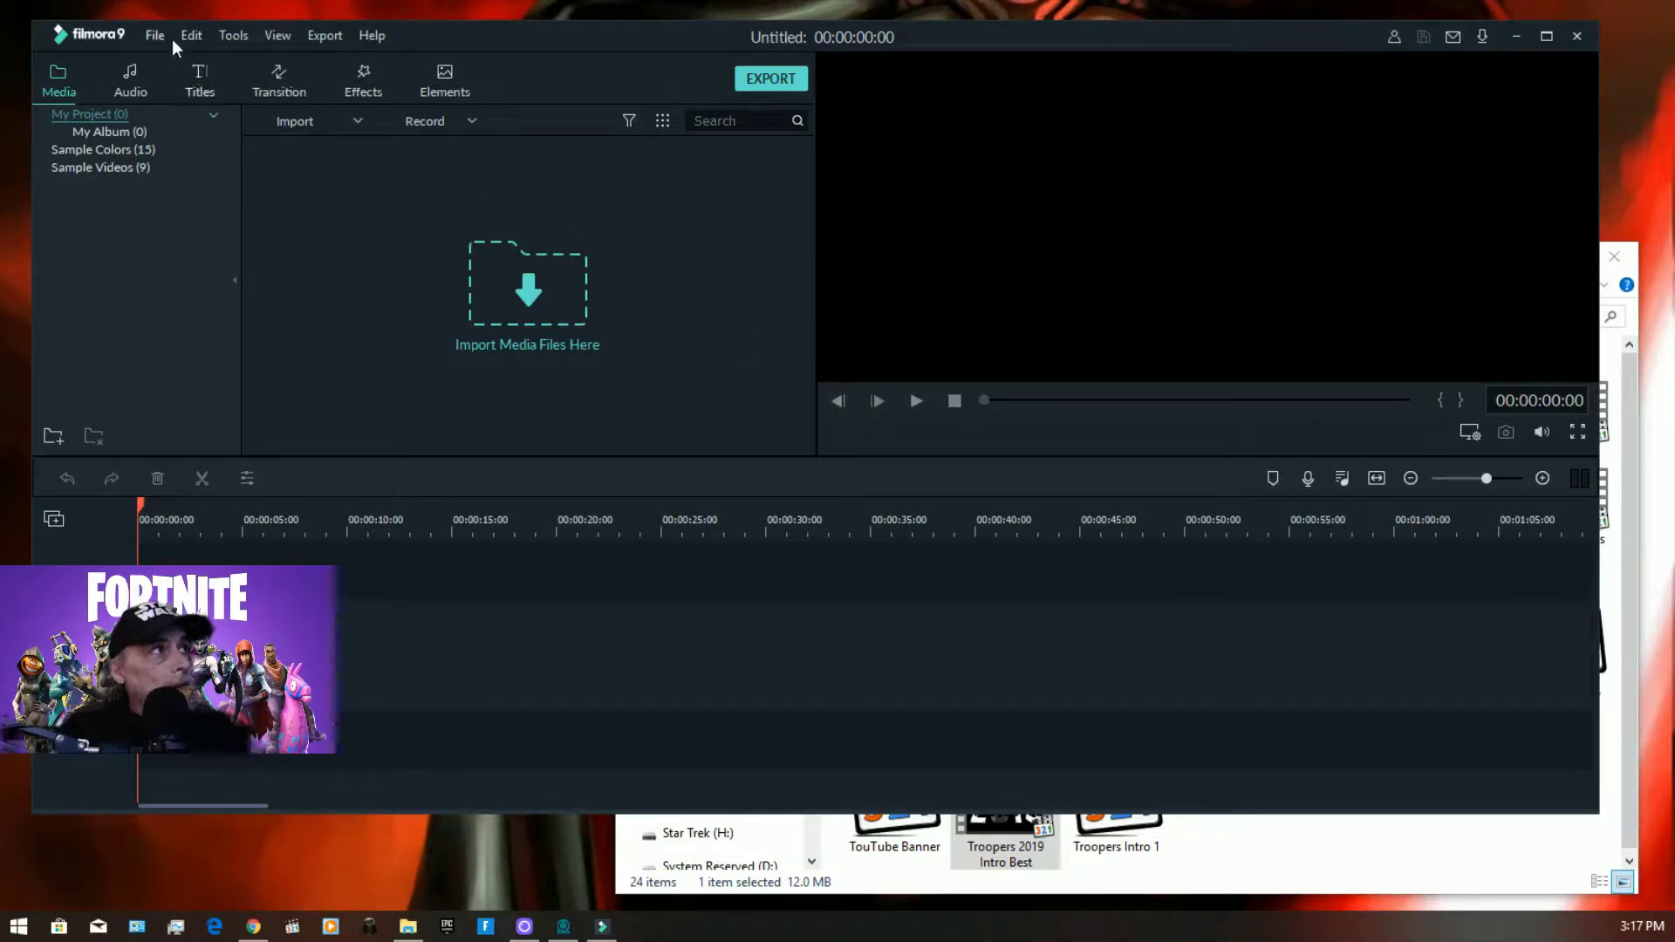
Step: Import the gameplay video and Troopers 2019 Intro Best into the project media
left_click(169, 37)
left_click(399, 203)
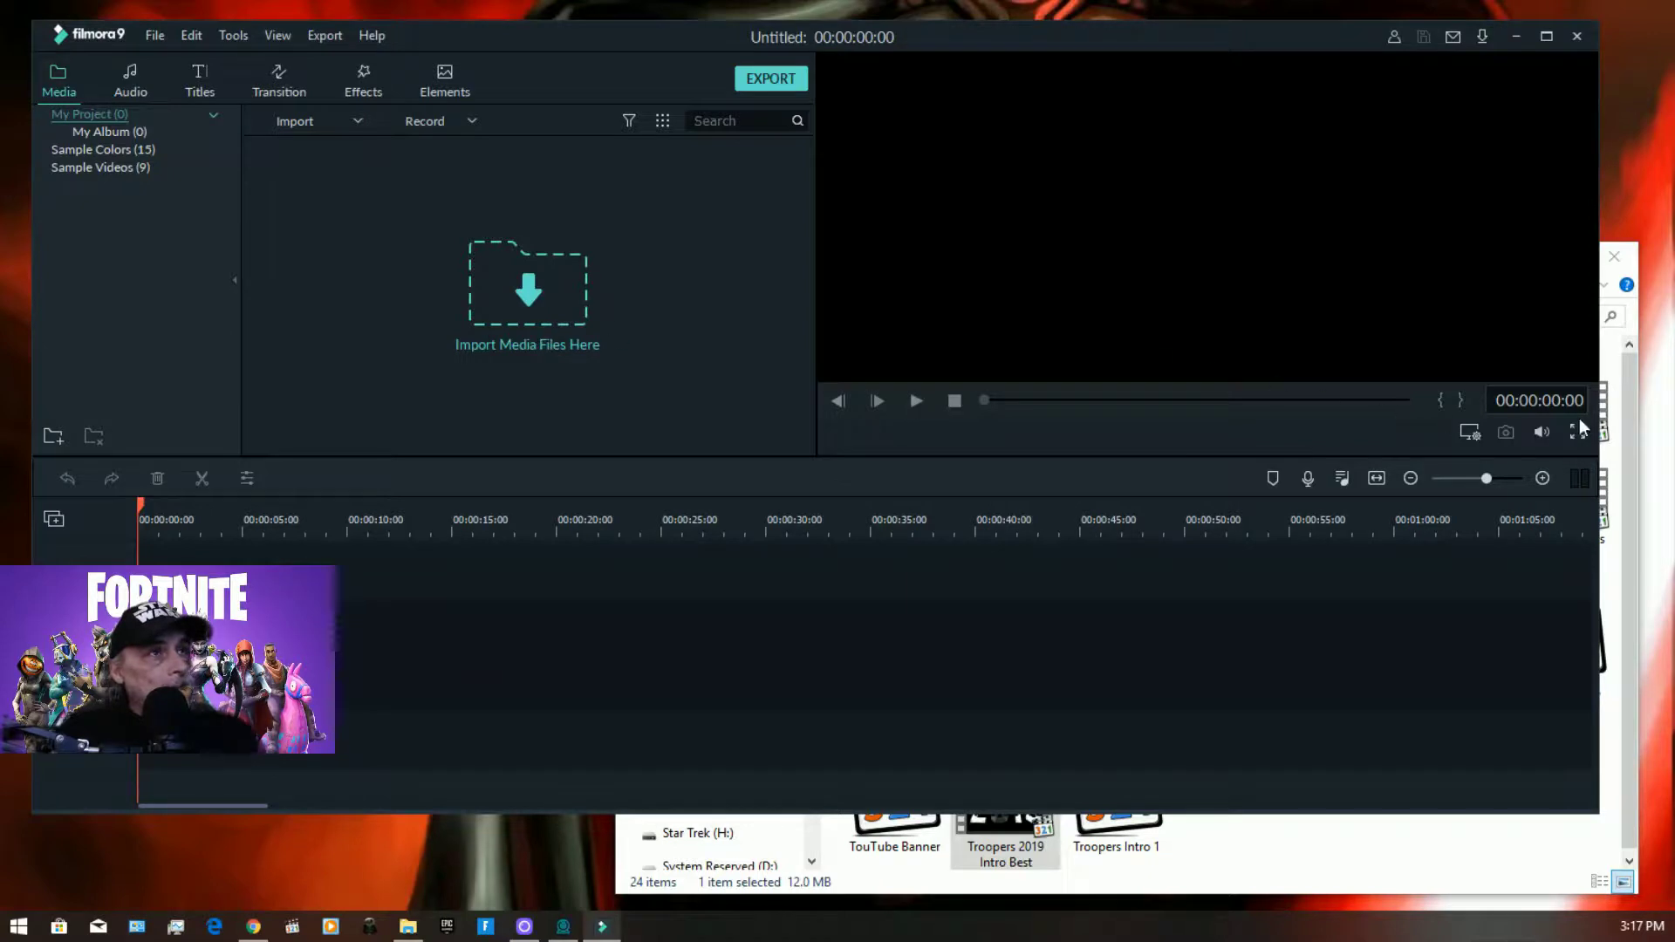
left_click_drag(1657, 571, 497, 253)
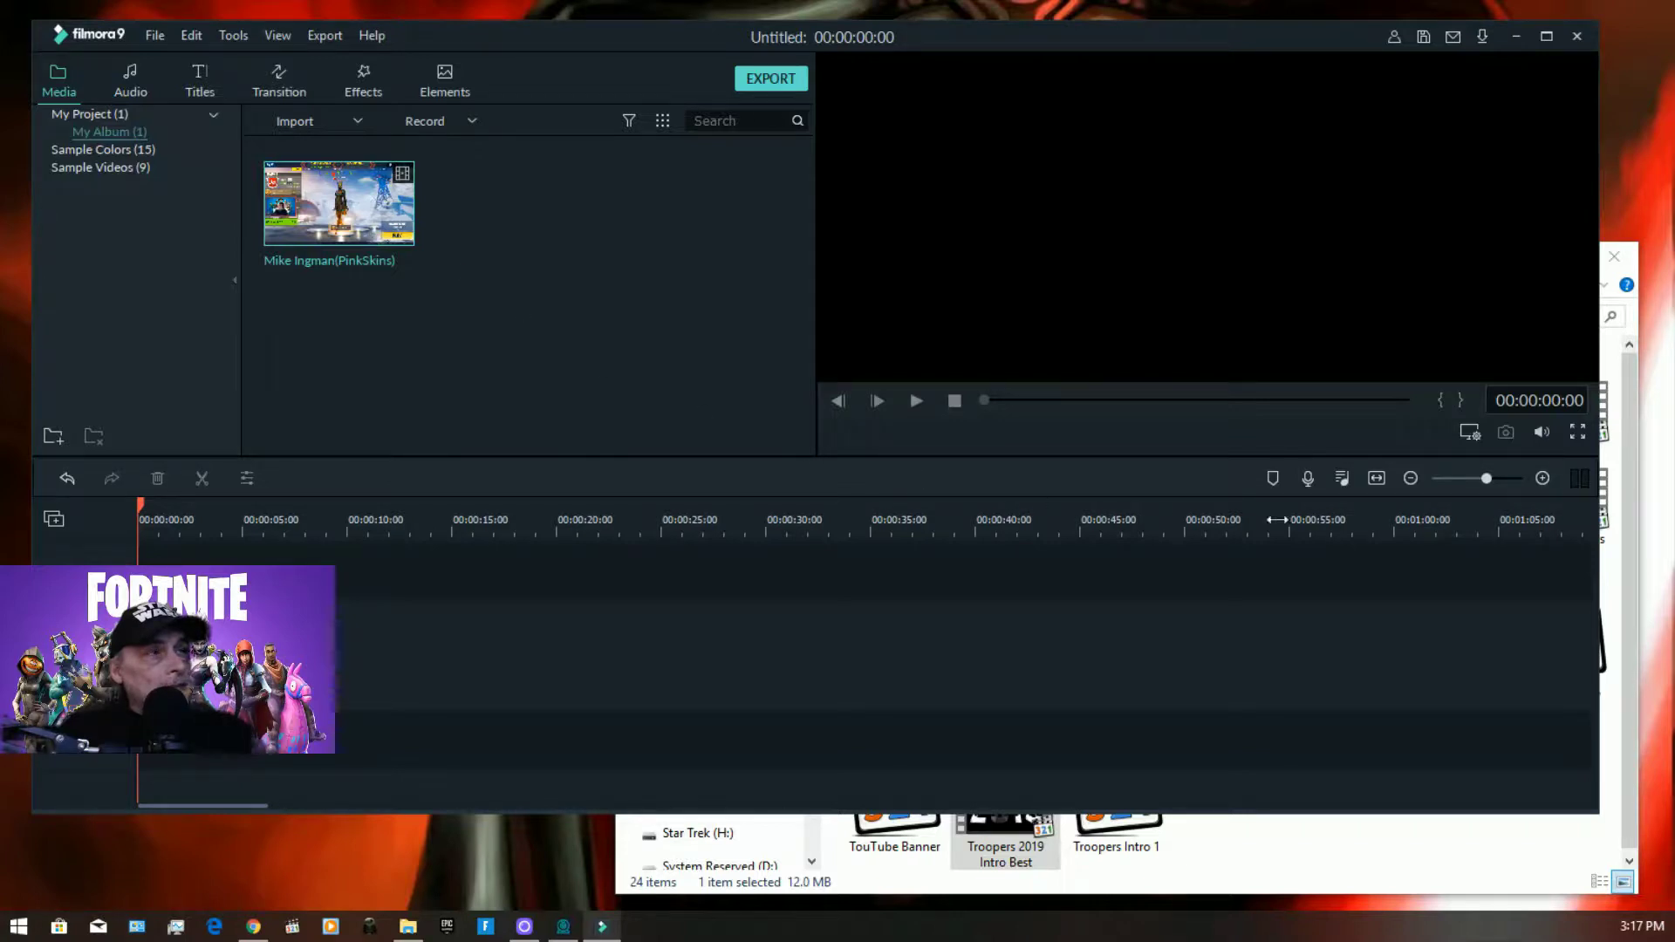
left_click(1367, 850)
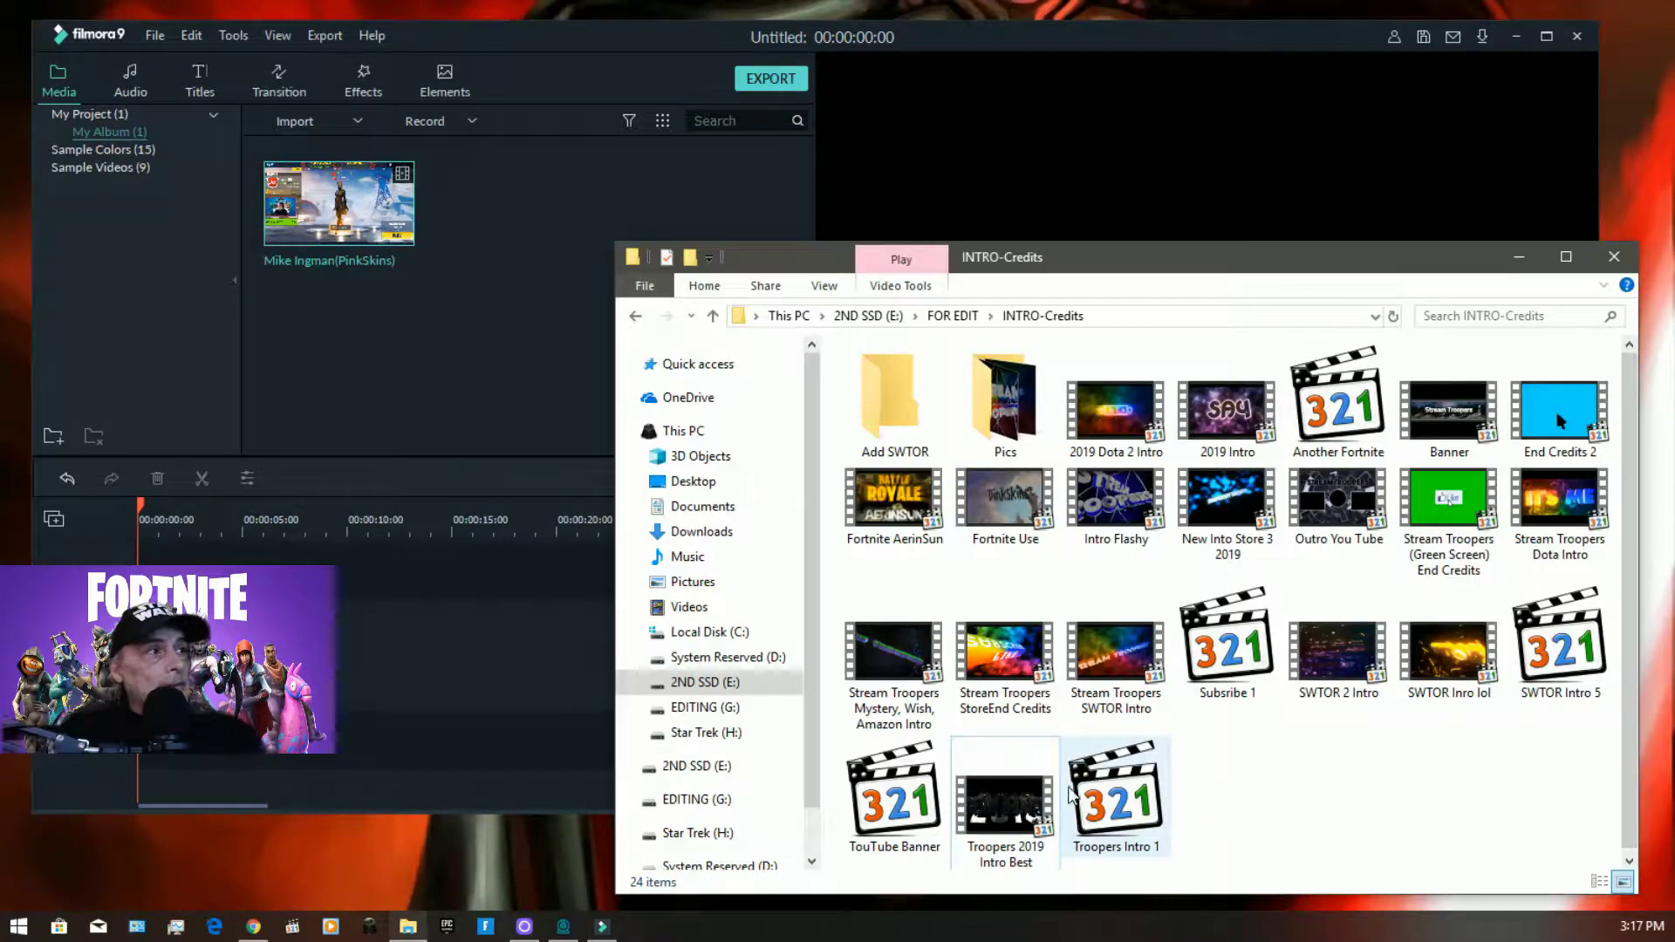
left_click_drag(1008, 800, 547, 326)
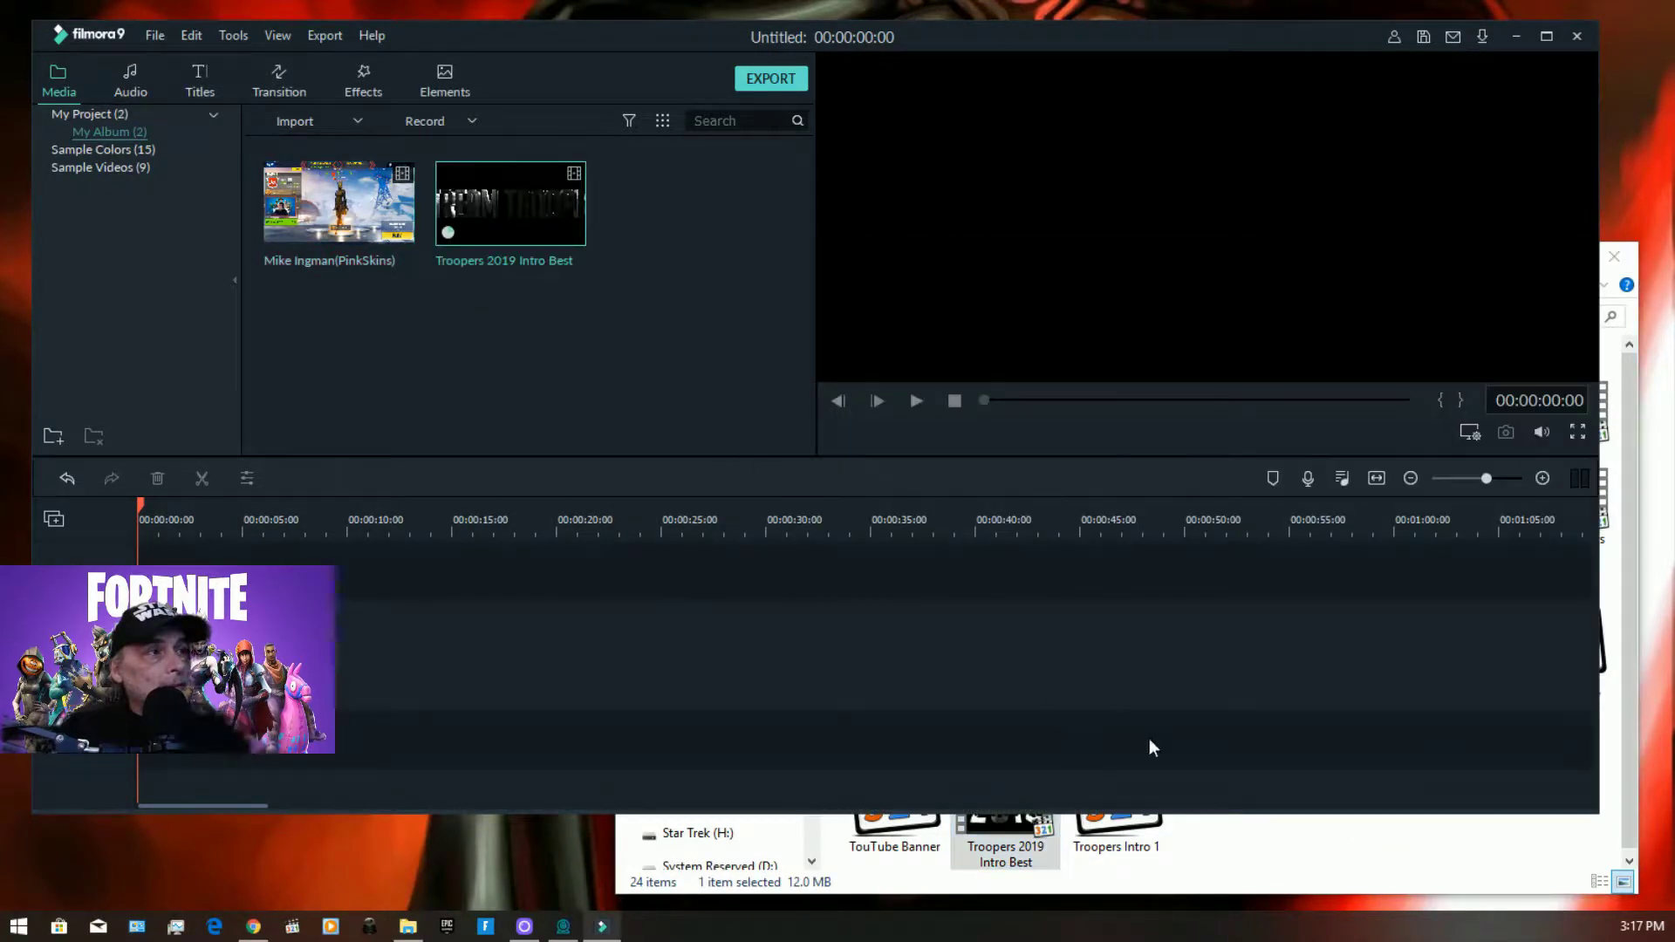
Step: Import Stream Troopers StoreEnd Credits and End Credits 2, then lay the gameplay clip on the timeline
left_click(1245, 845)
left_click_drag(1044, 676, 497, 337)
left_click(1234, 842)
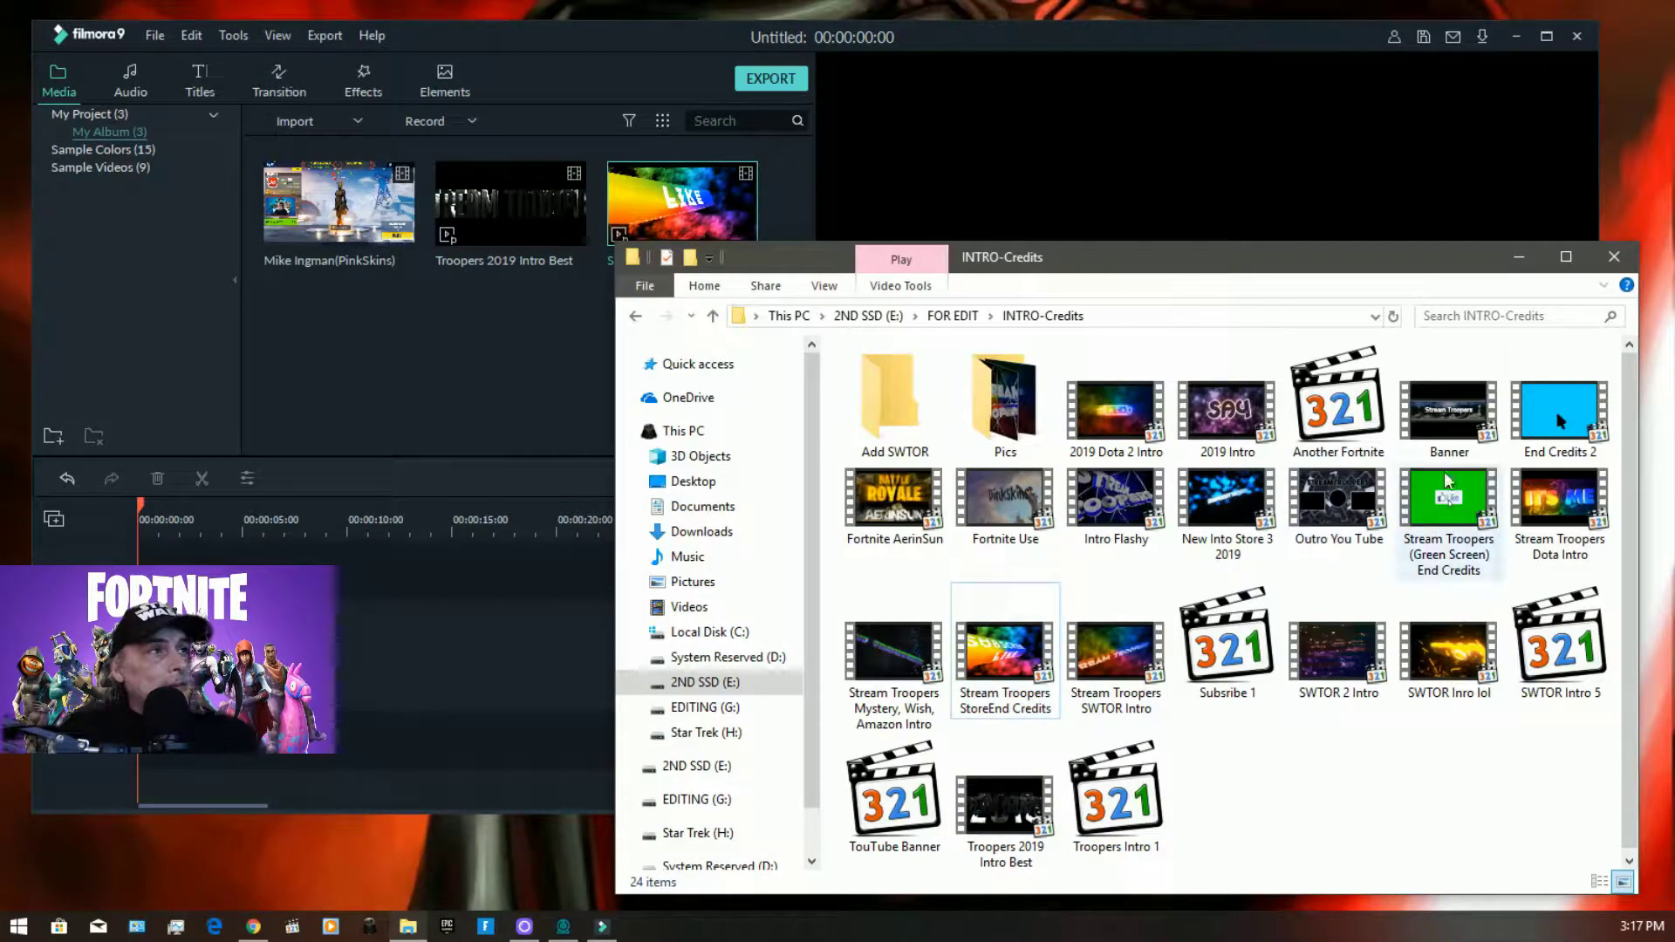
left_click_drag(1559, 409, 476, 386)
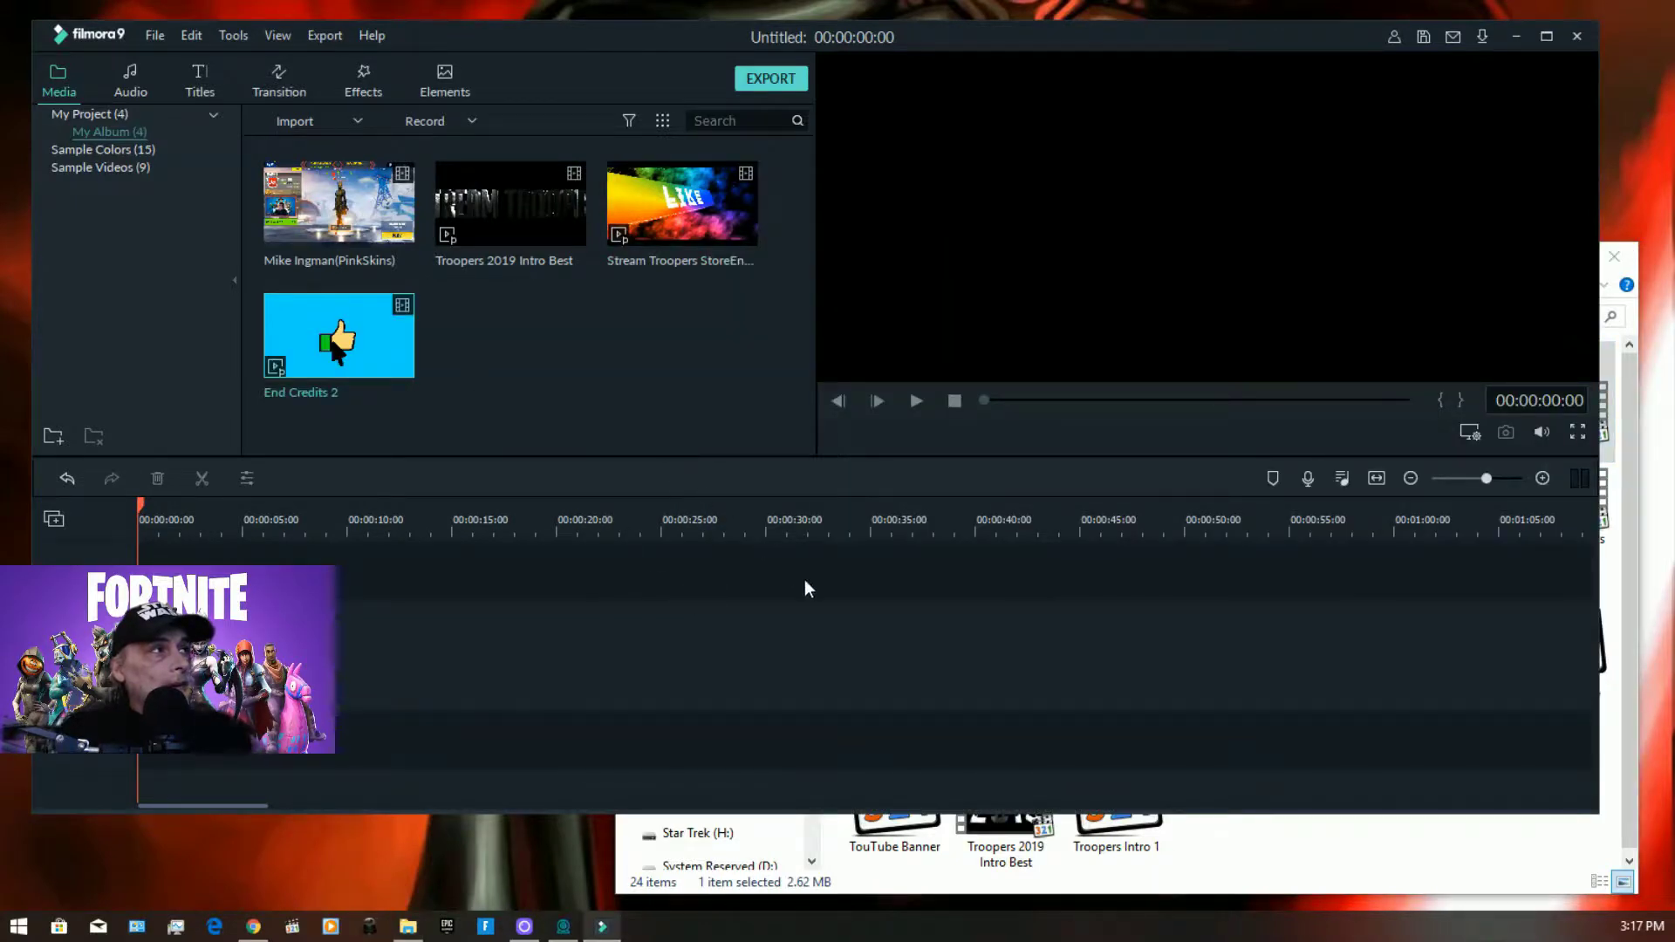
left_click_drag(340, 202, 288, 610)
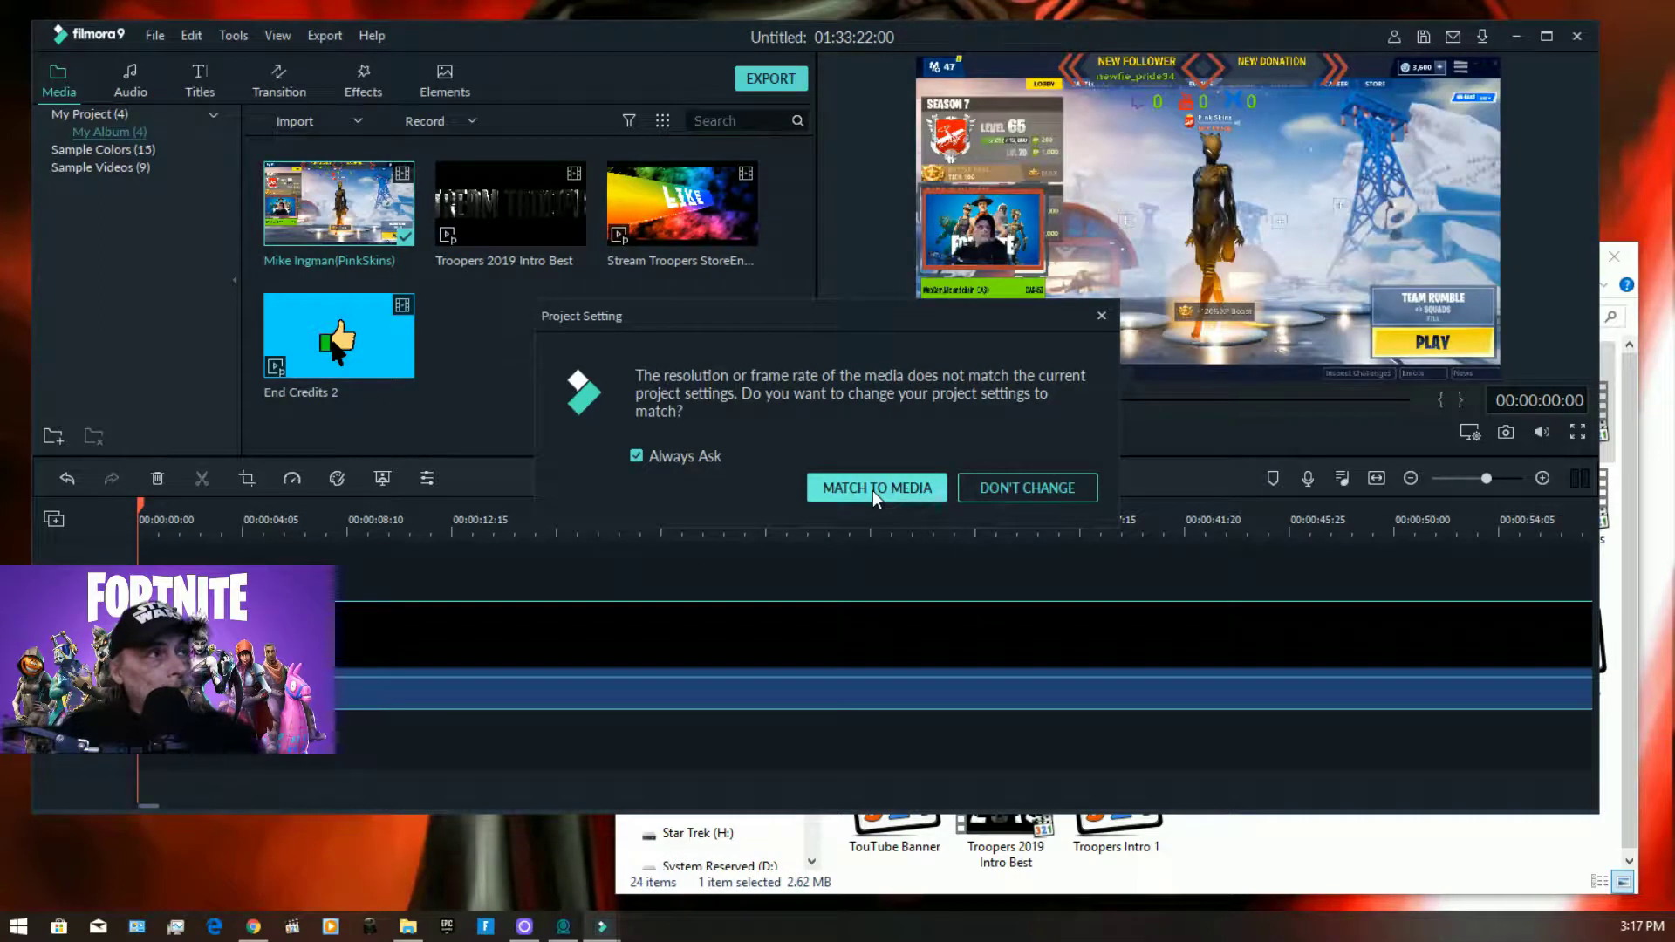
Step: Choose MATCH TO MEDIA for the gameplay clip, after which the editor crashes back to the Project Library
left_click(873, 489)
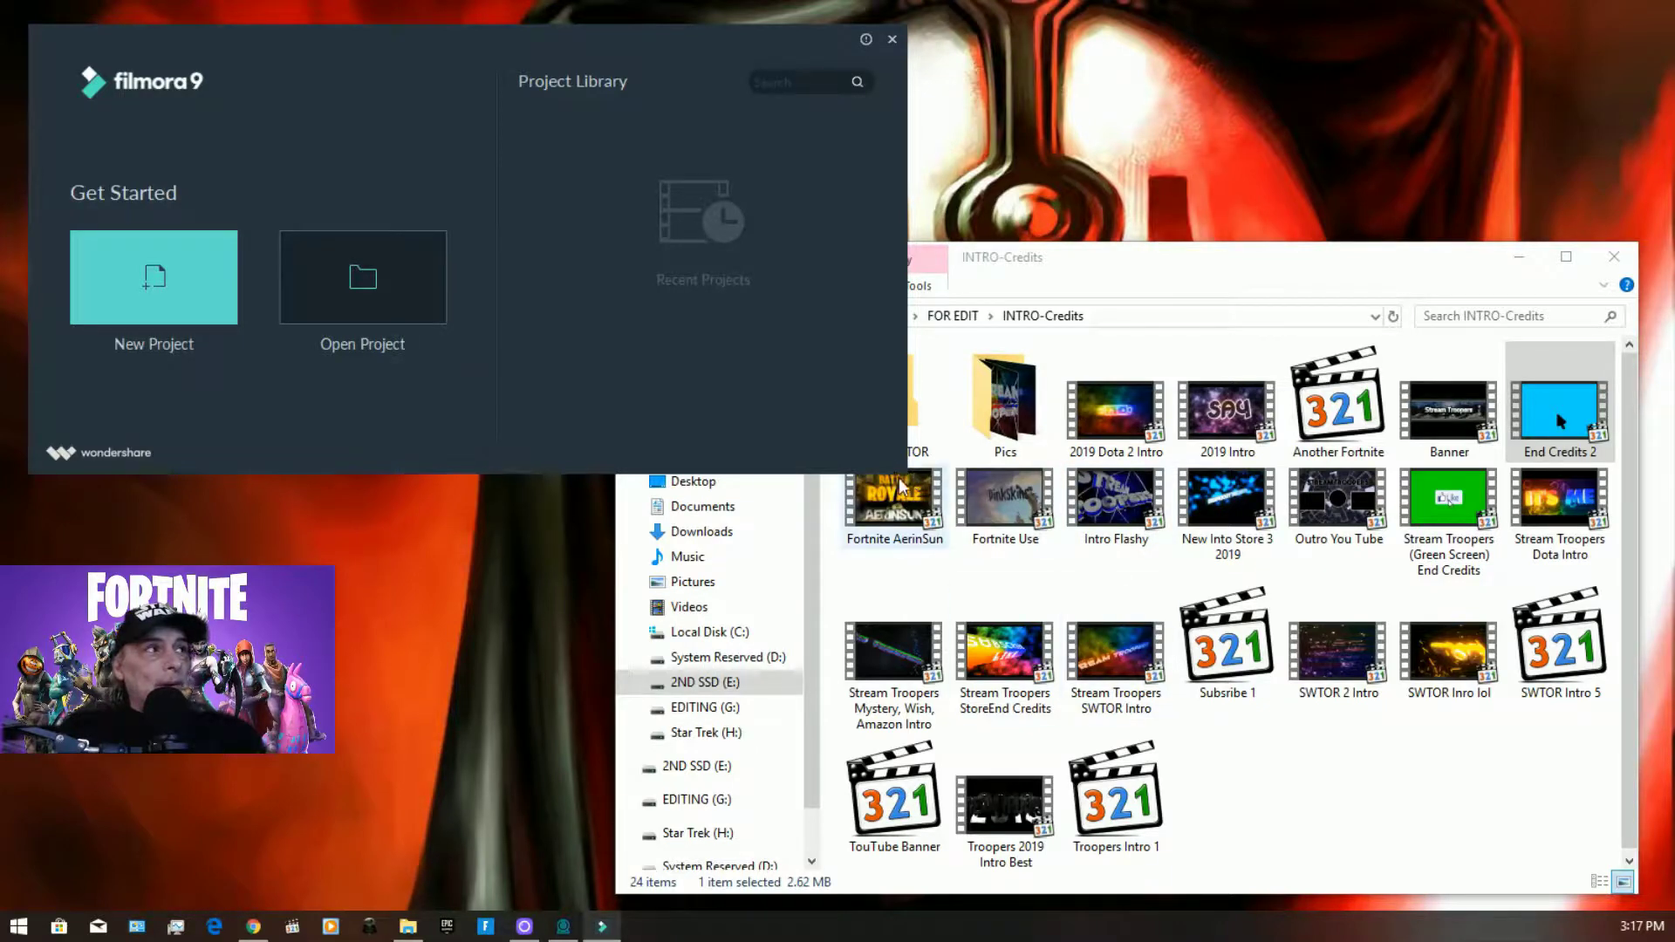
Step: Start a new project, enlarge the editor window, and create another new project from the File menu
left_click(213, 270)
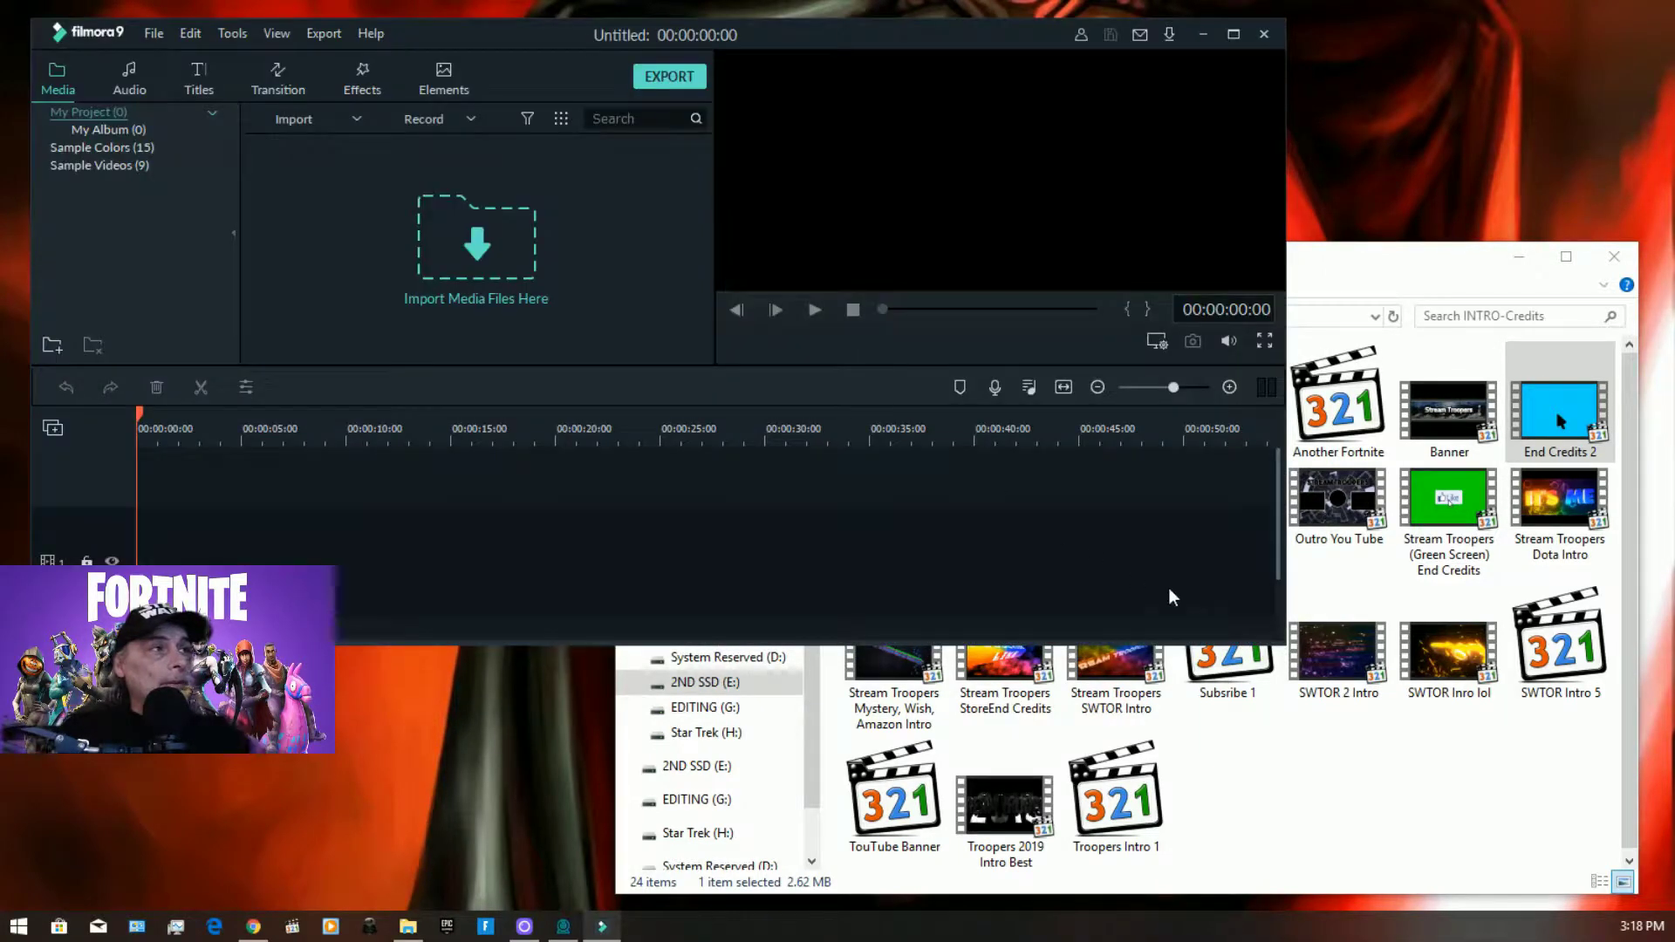
left_click_drag(1271, 645, 1584, 740)
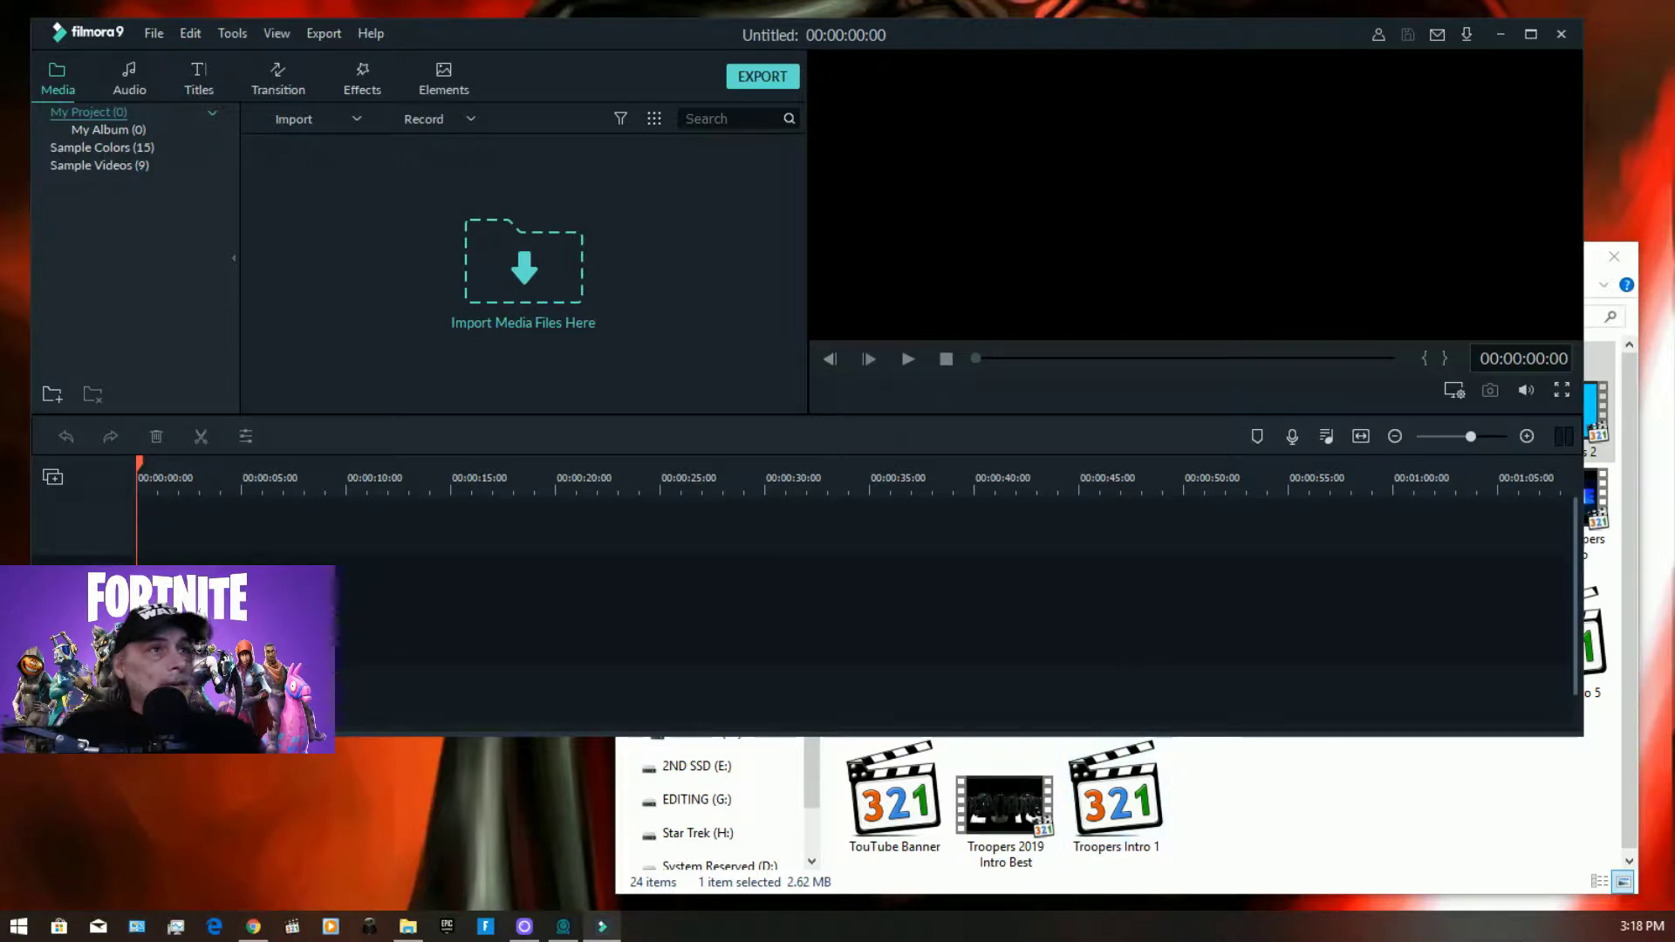
left_click(154, 34)
left_click(160, 58)
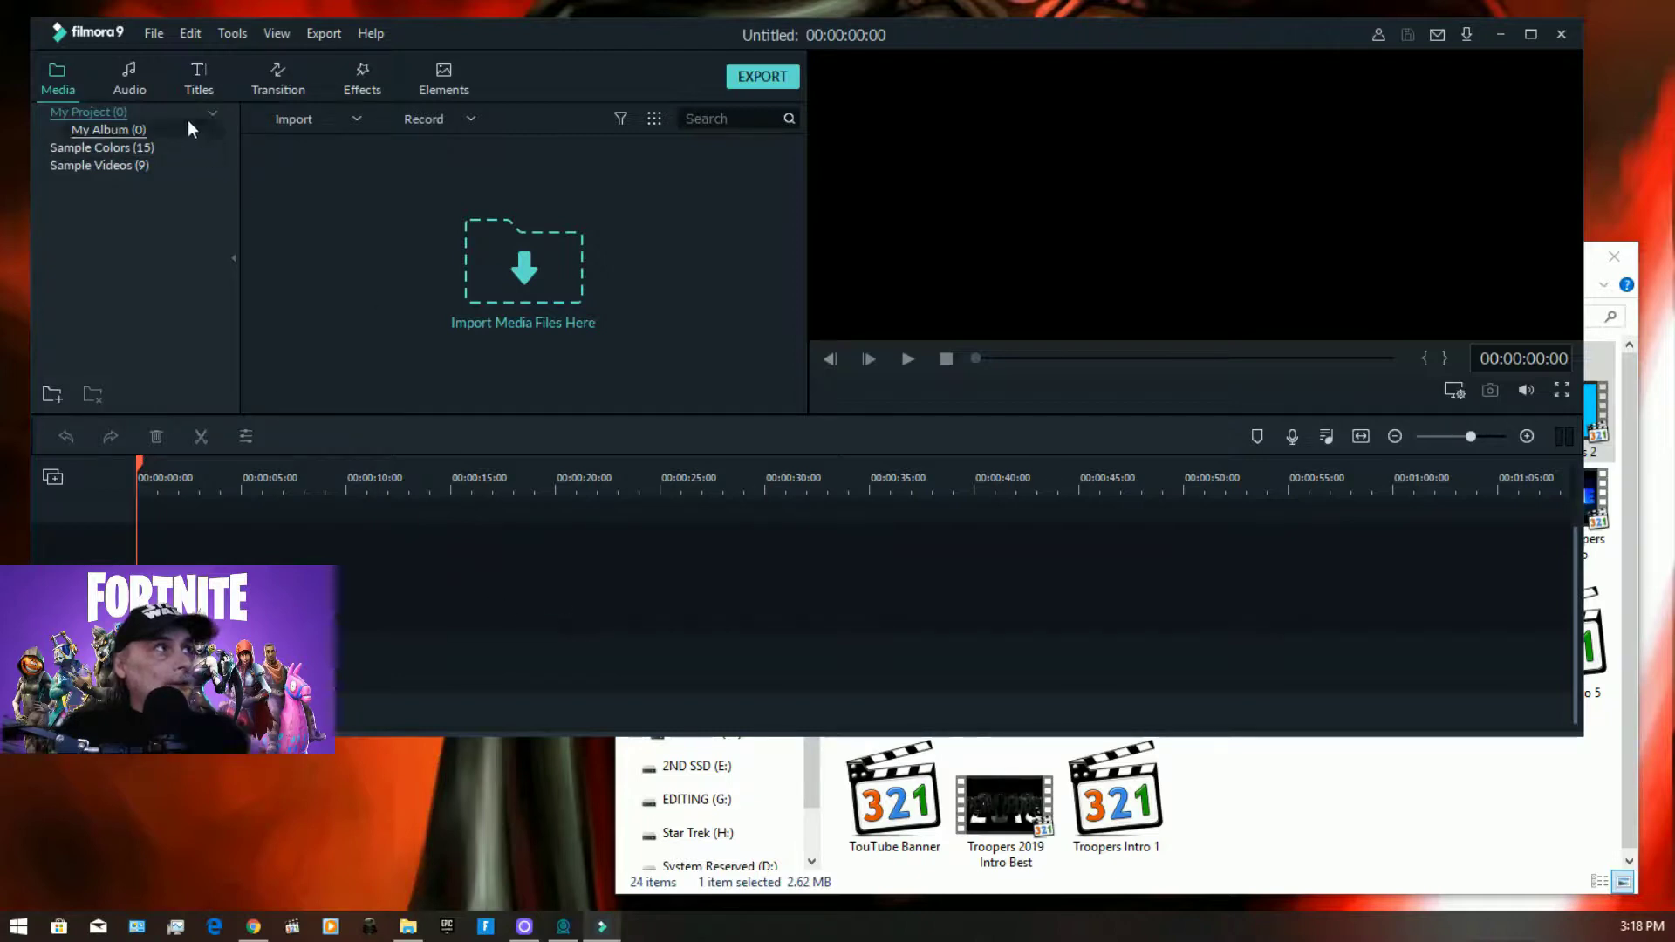
Step: In Project Settings, change the frame rate to 60 fps at 1920 x 1080 and confirm
left_click(147, 39)
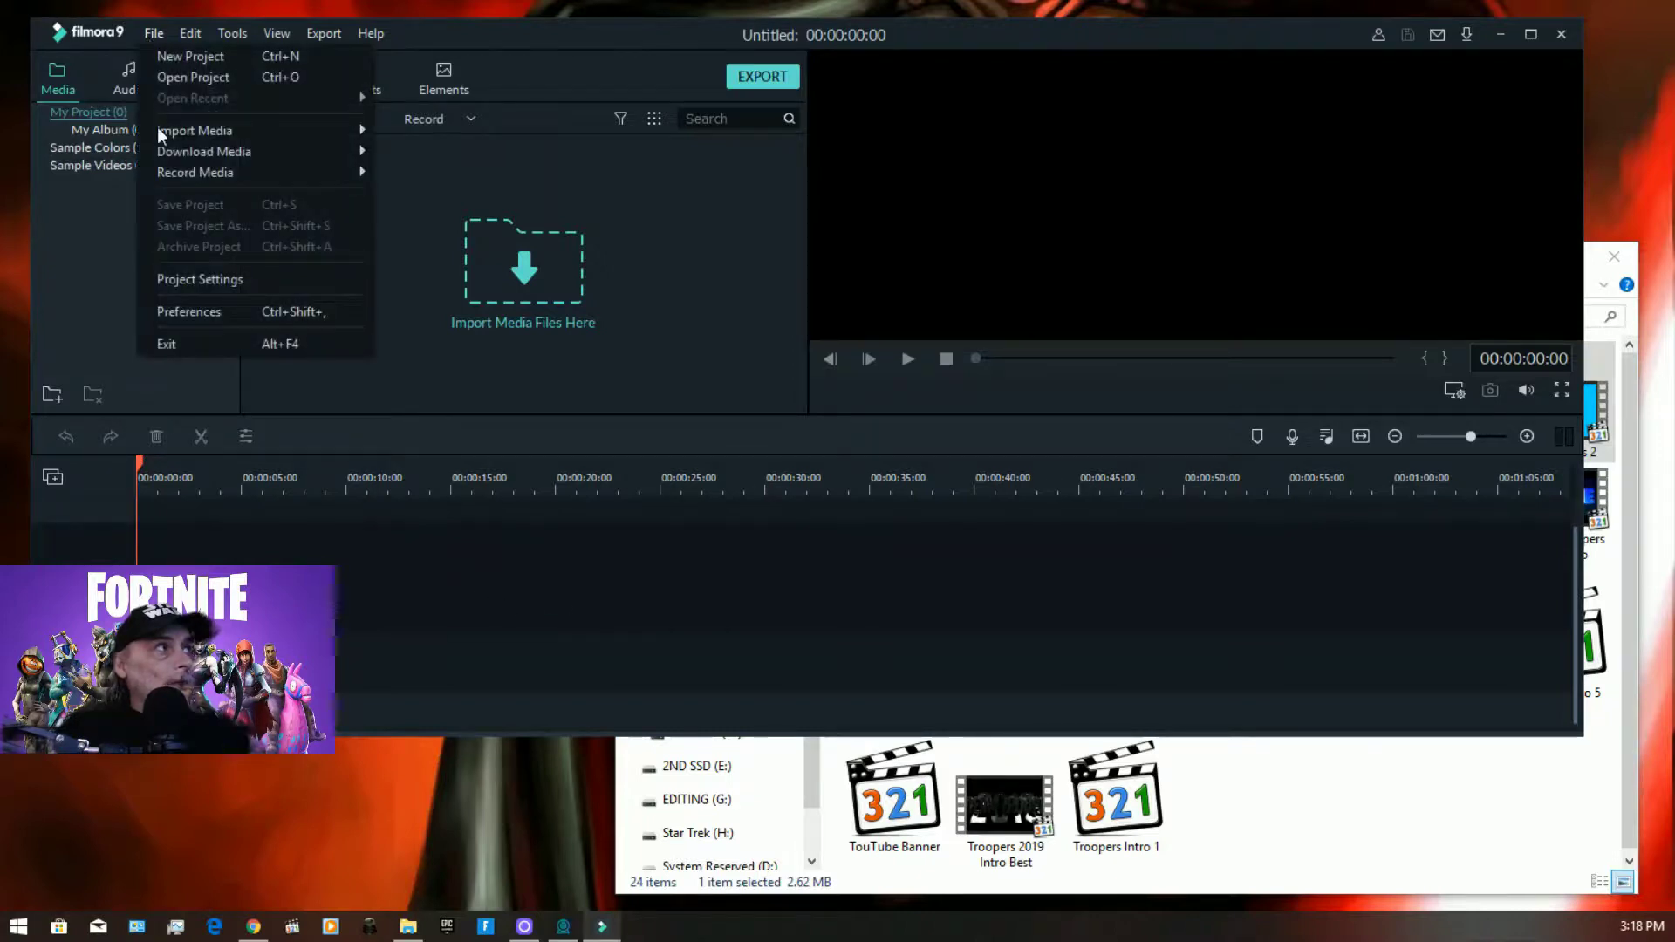
left_click(184, 283)
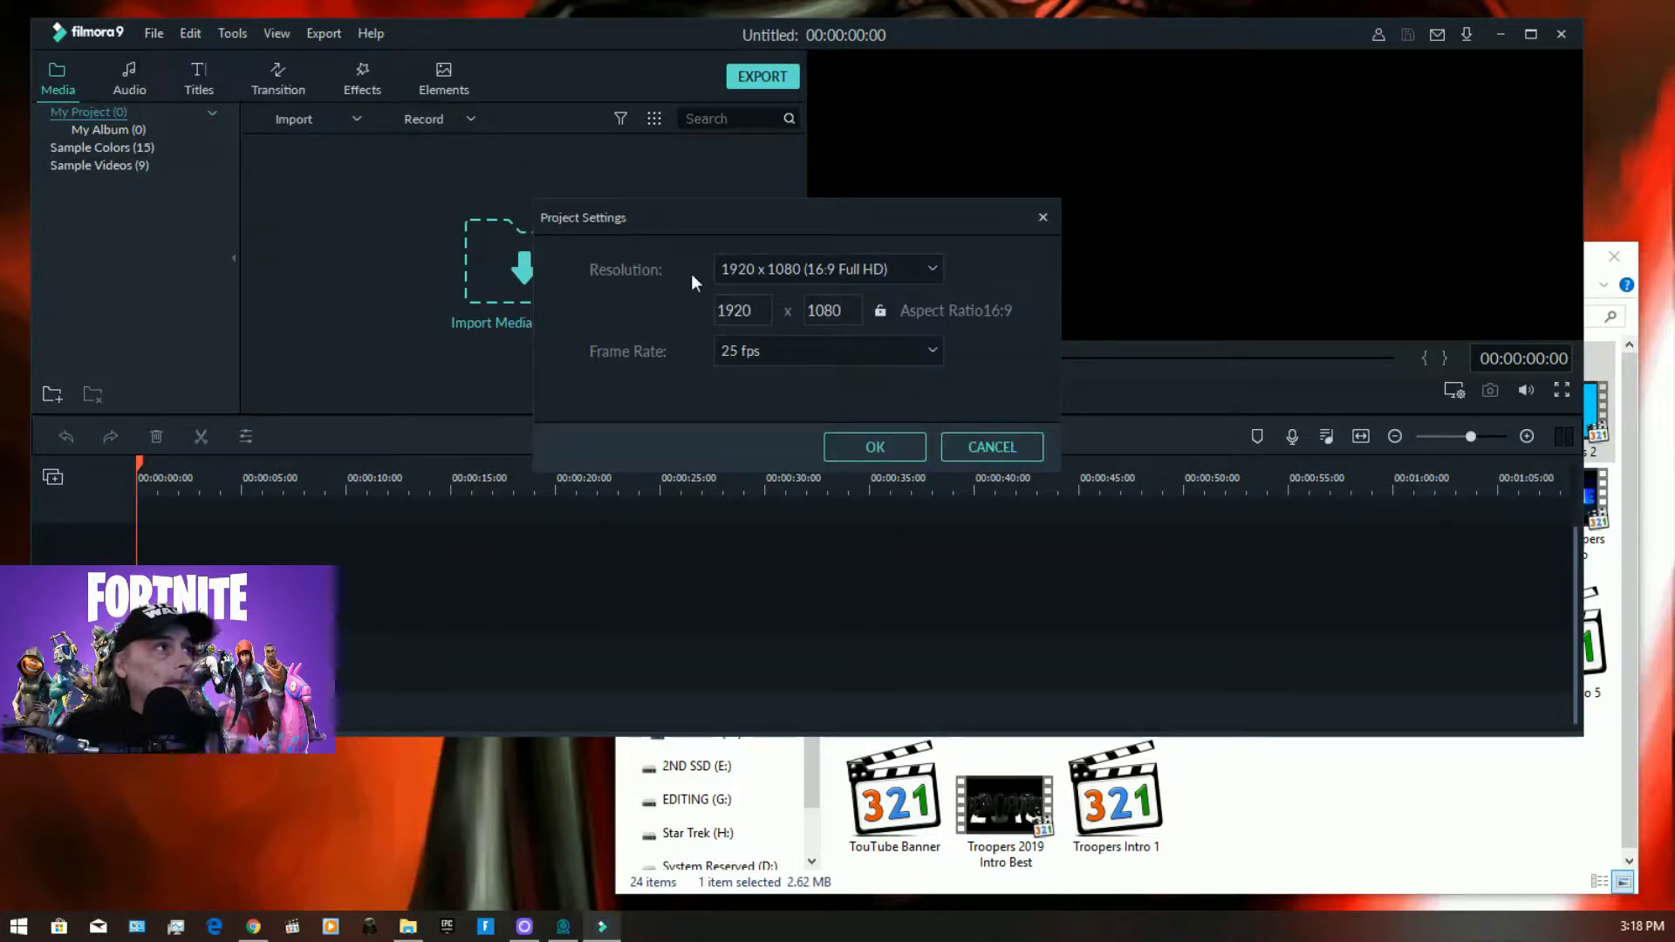
left_click(920, 350)
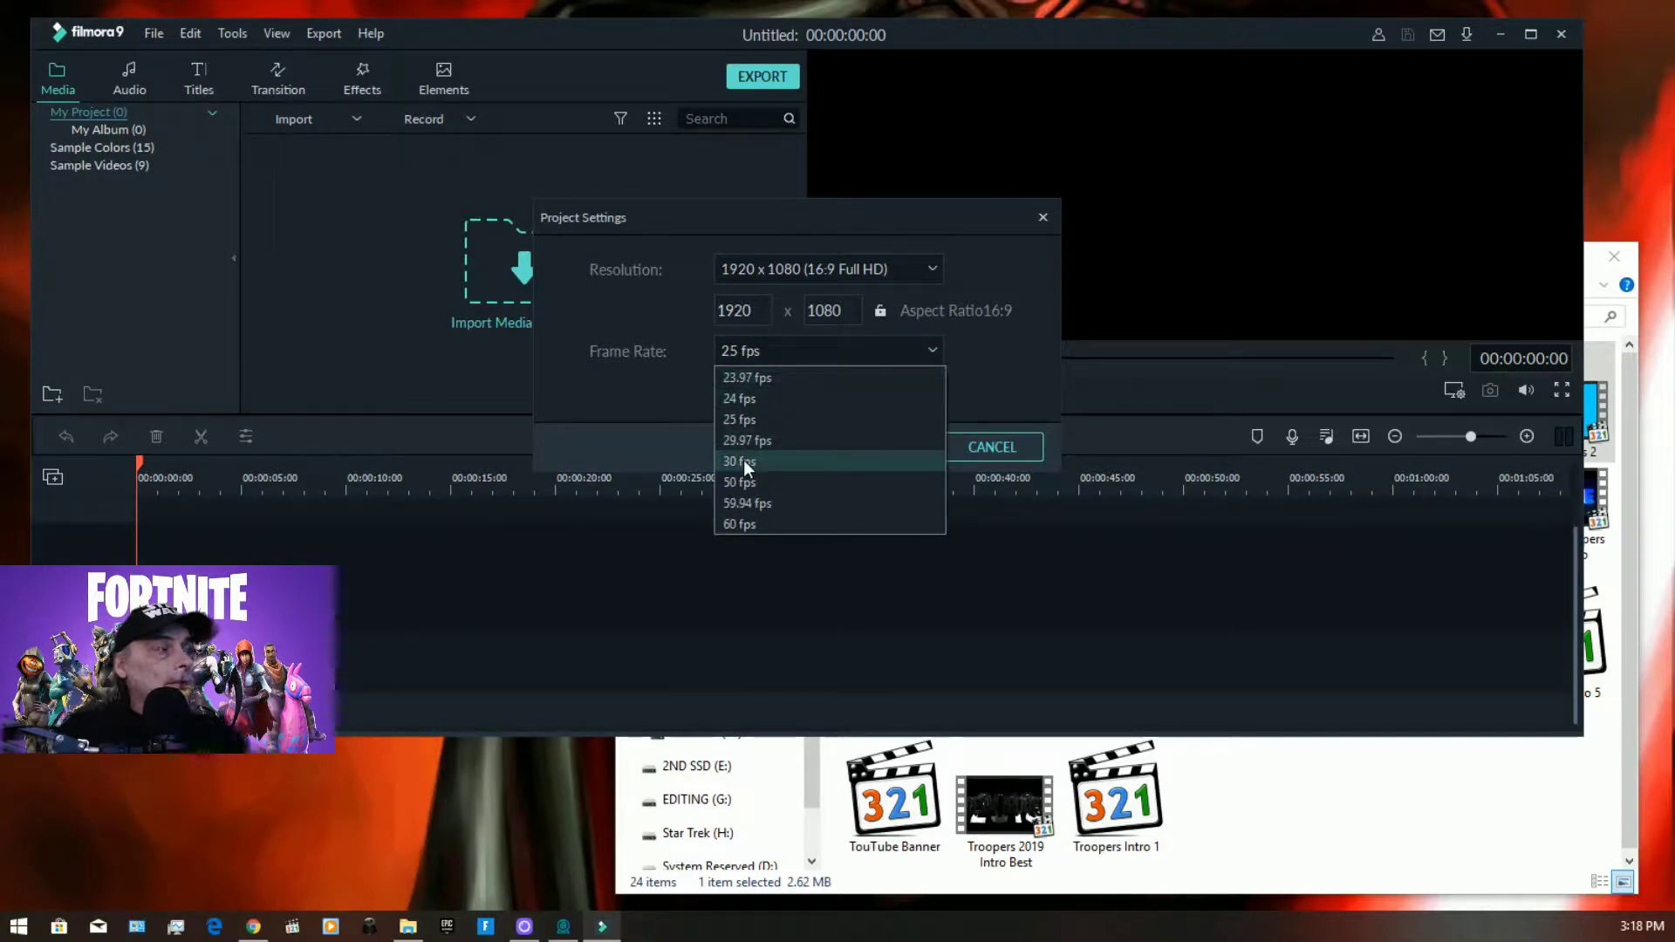
left_click(743, 459)
left_click(930, 350)
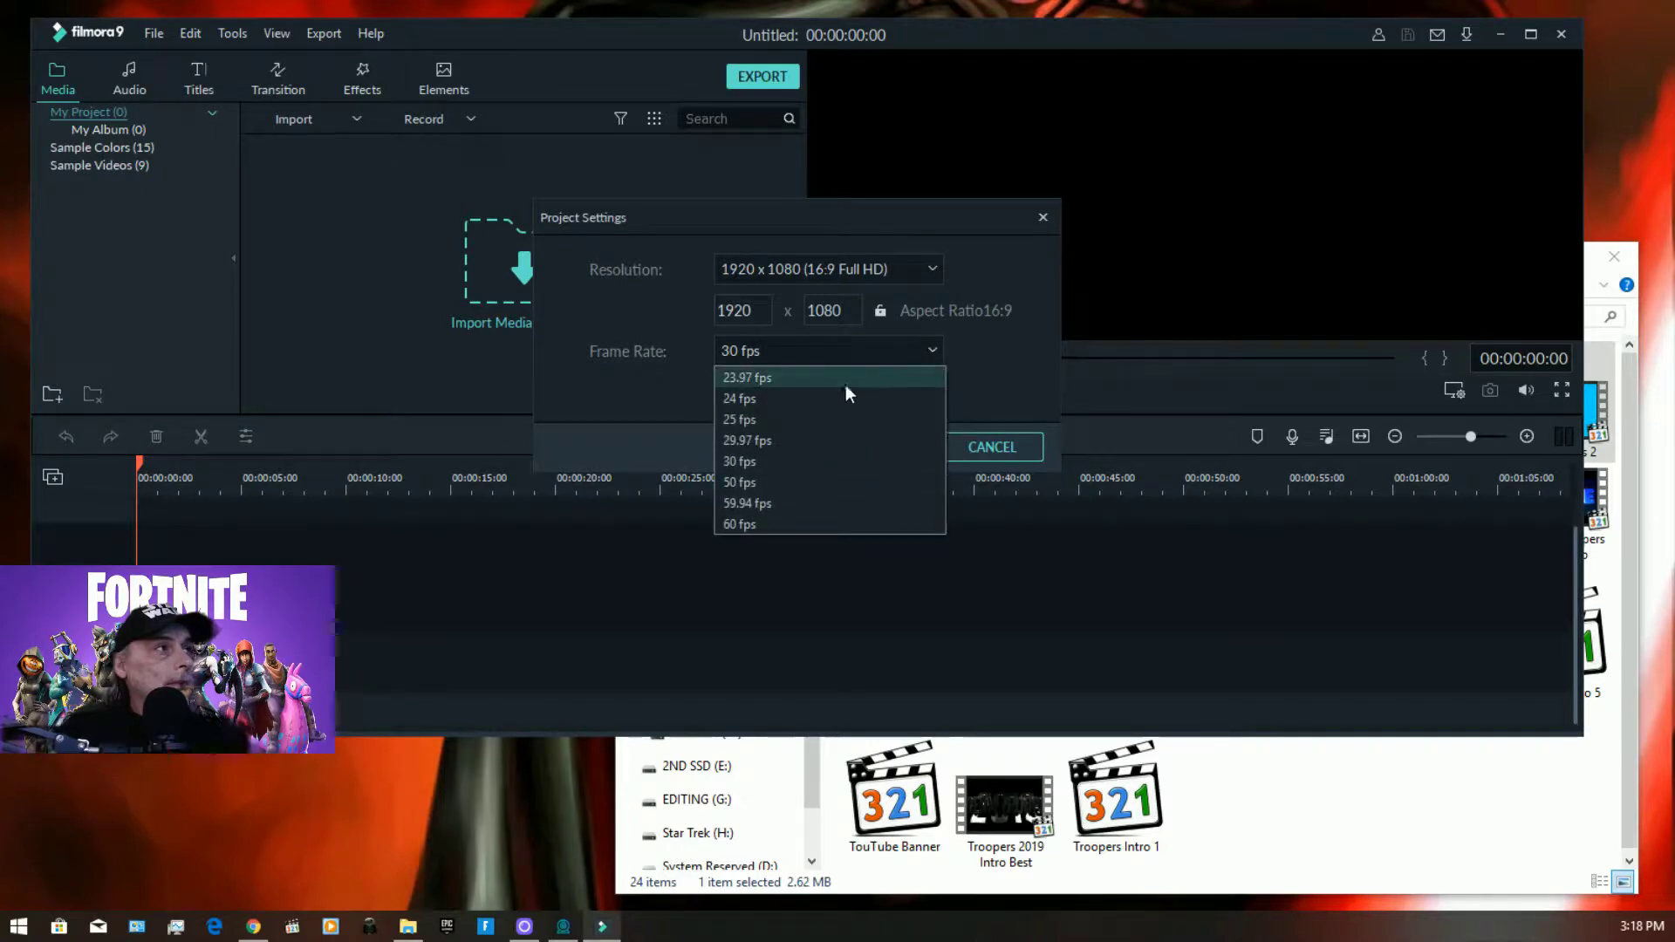
left_click(743, 523)
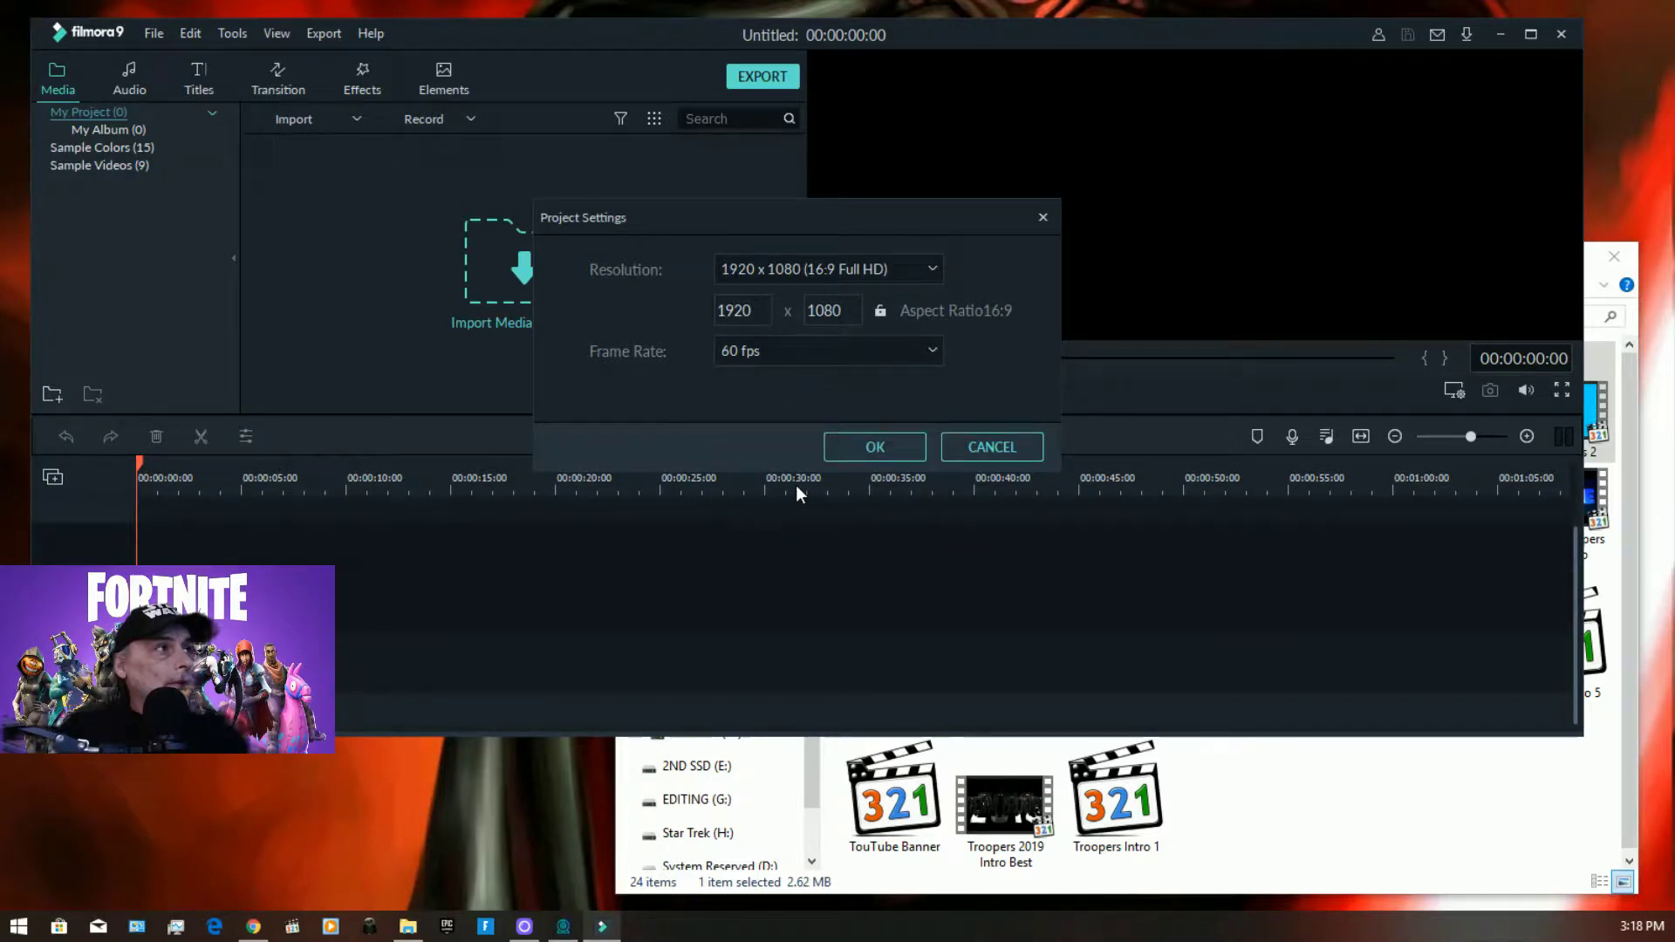
left_click(868, 446)
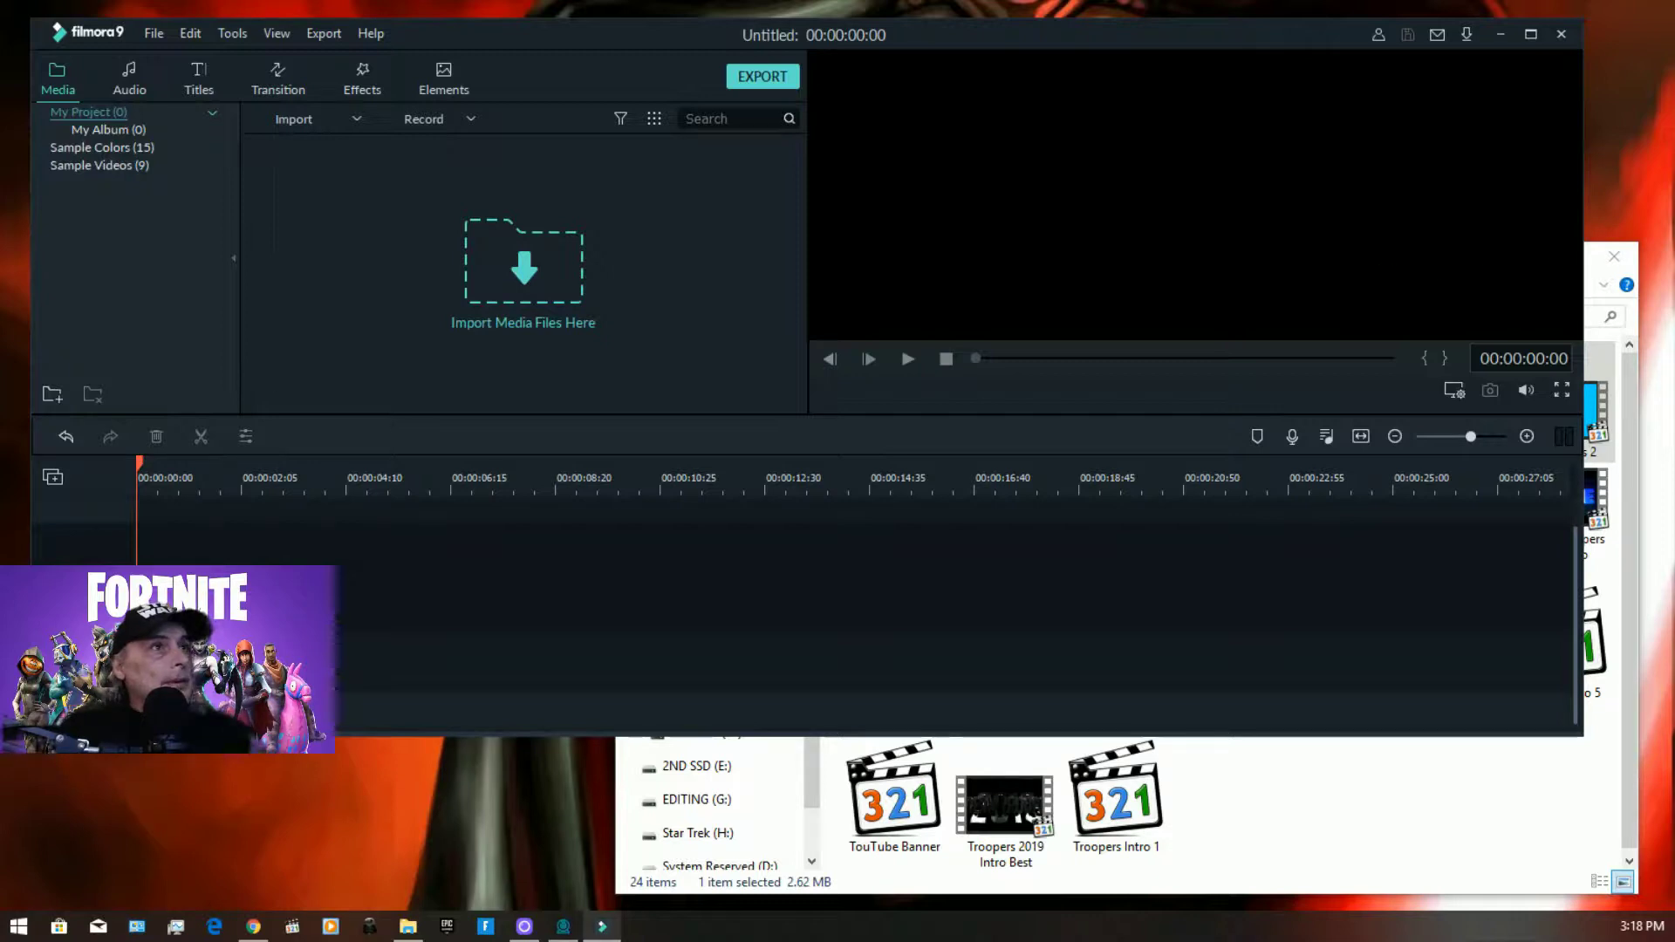
Step: Add the gameplay video to the timeline and match the project settings to it
left_click_drag(1673, 475, 145, 558)
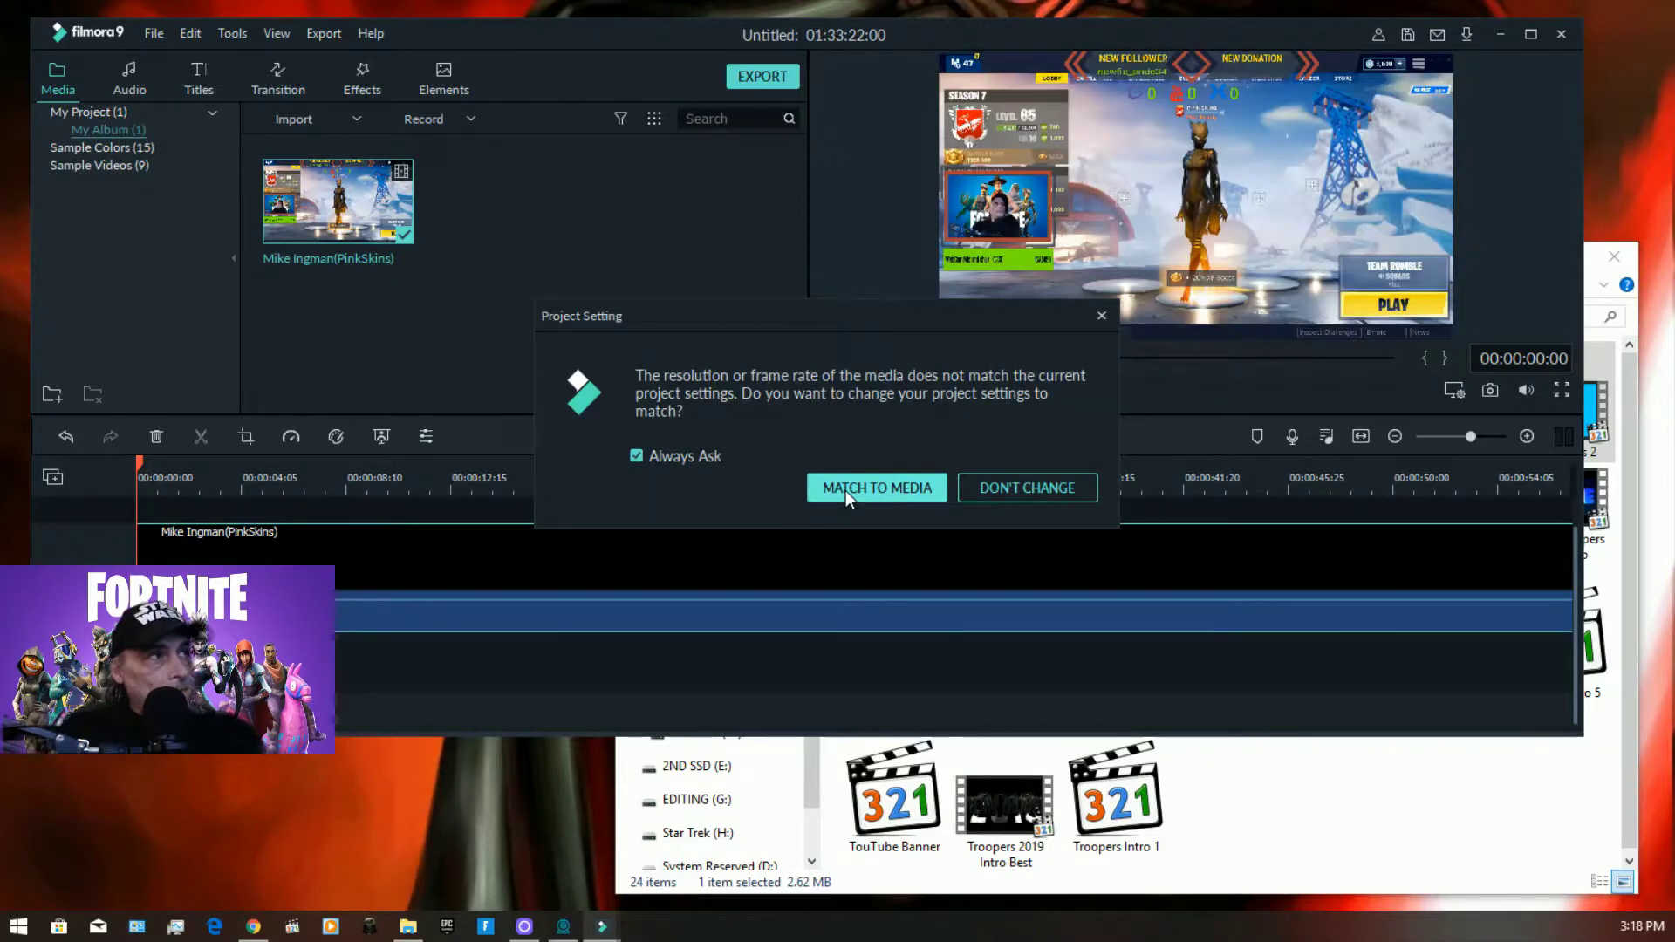
left_click(845, 488)
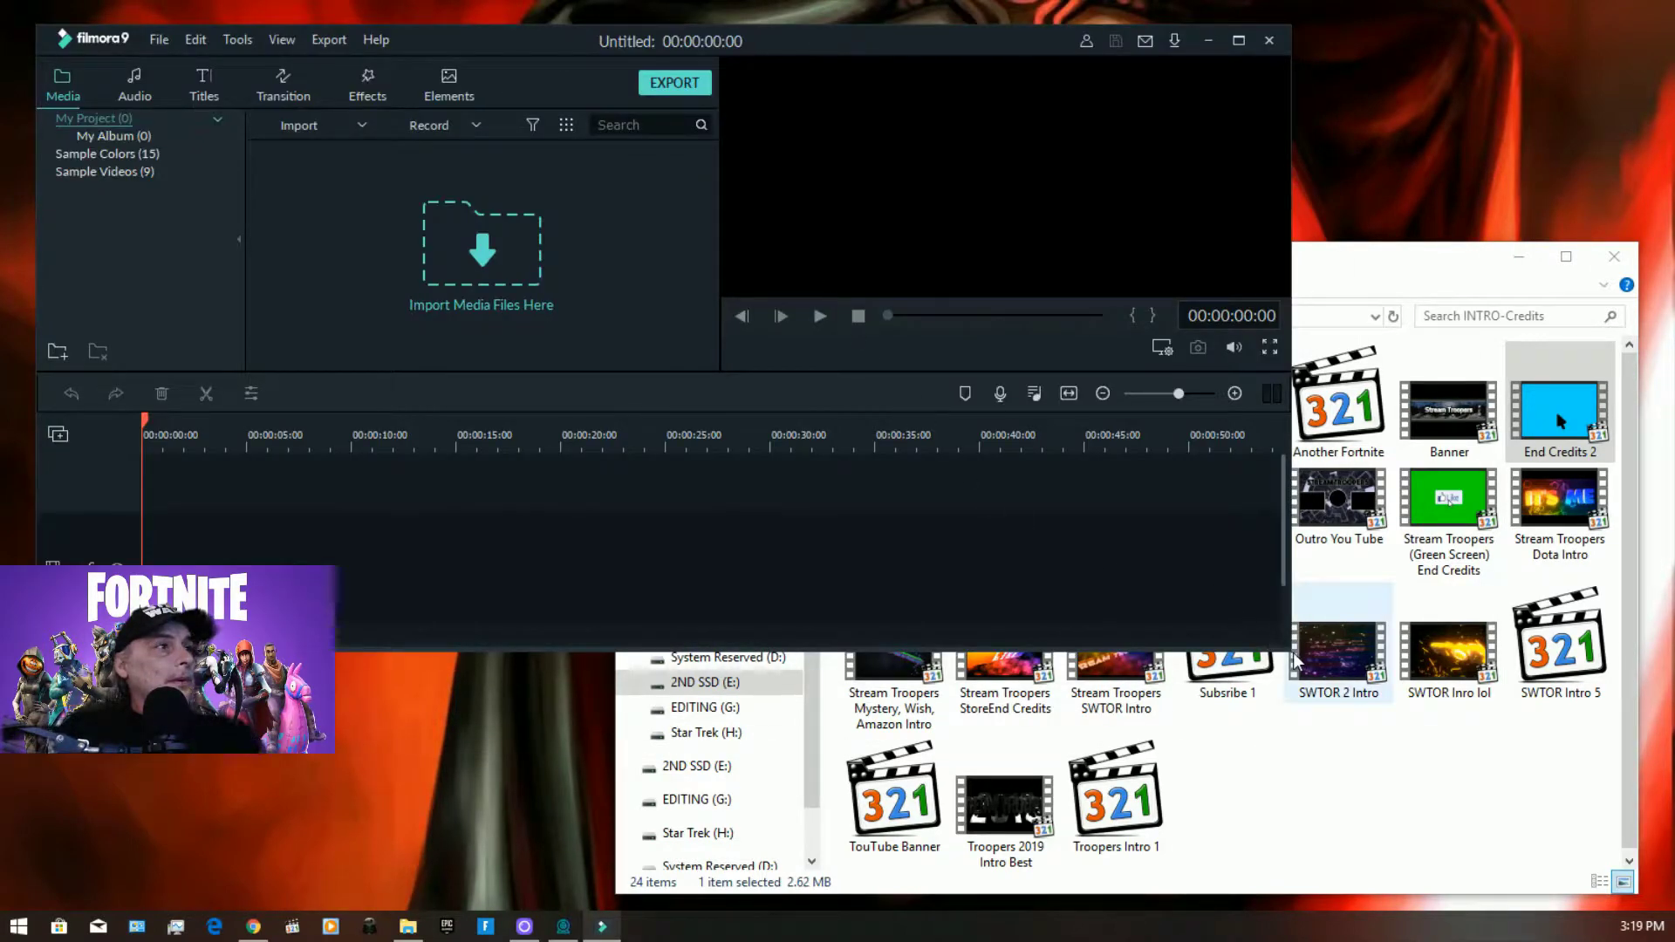
Step: Enlarge the editor and look through the Editing, Save and Performance preference pages
left_click_drag(1293, 654, 1550, 761)
left_click(152, 40)
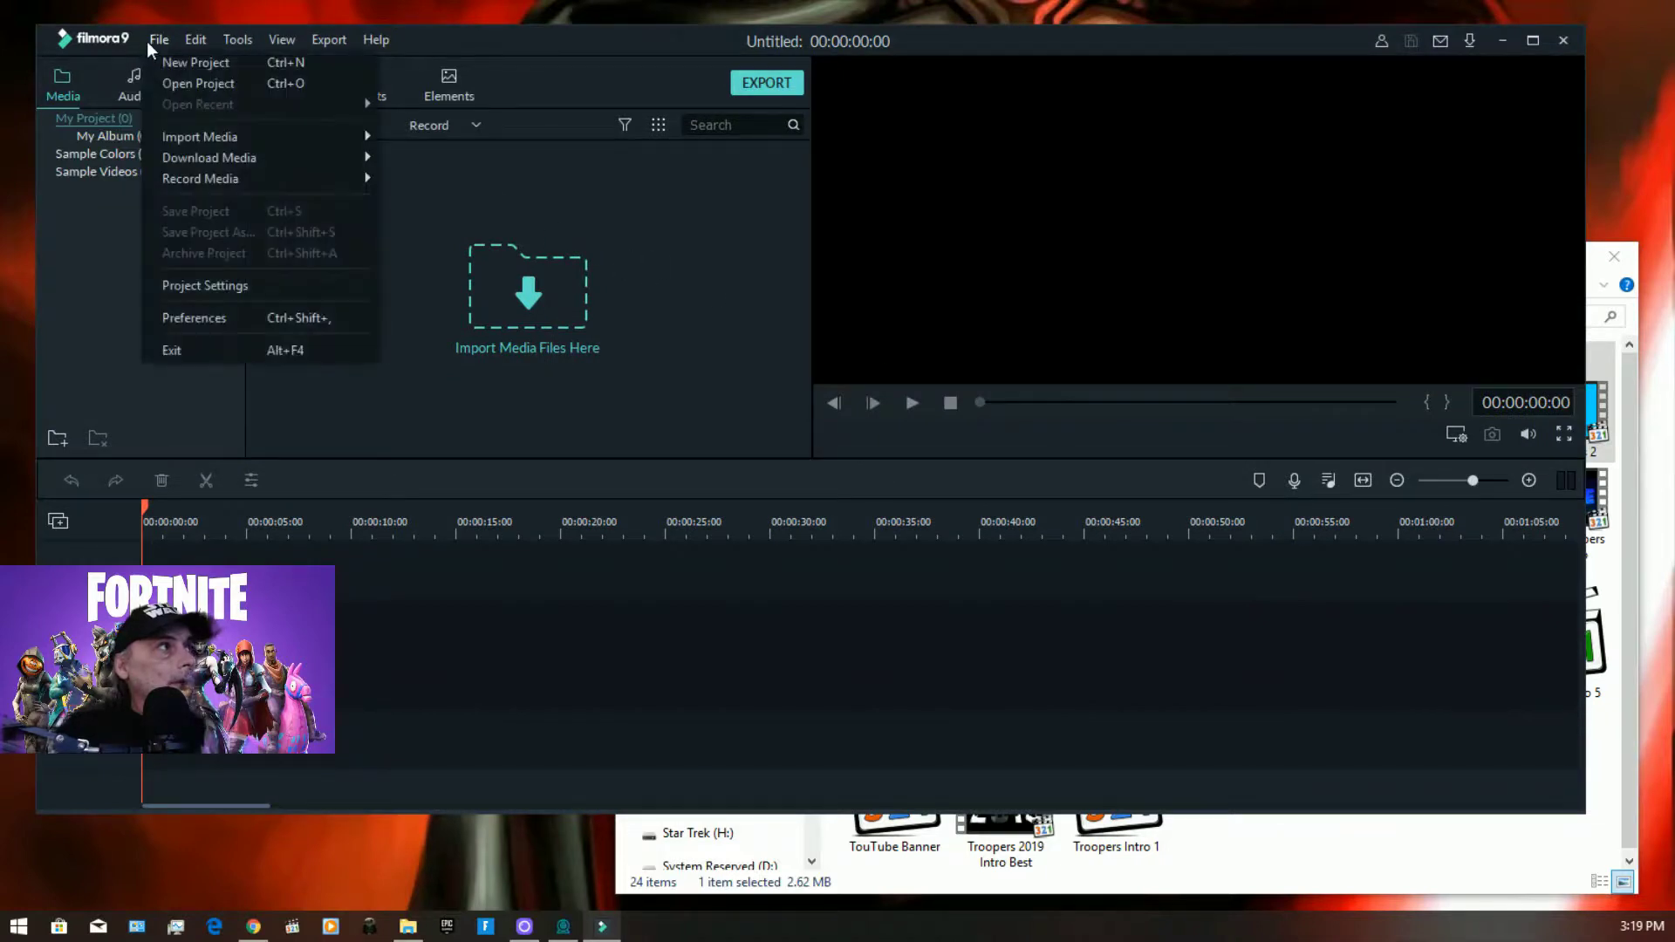
left_click(204, 316)
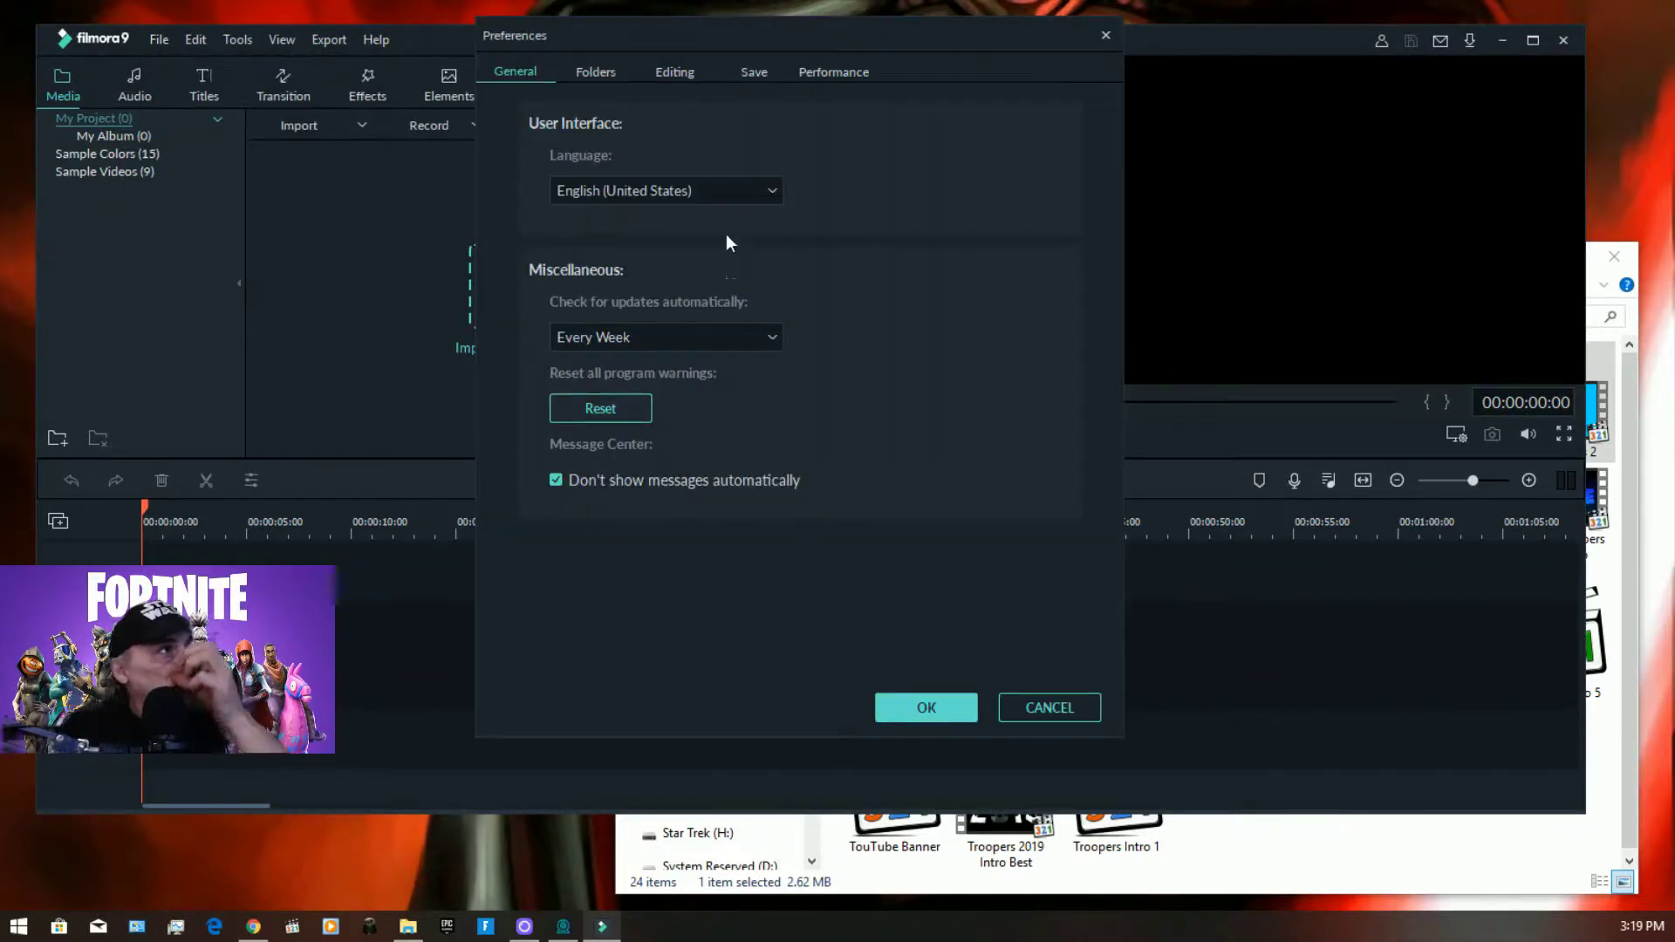
left_click(677, 73)
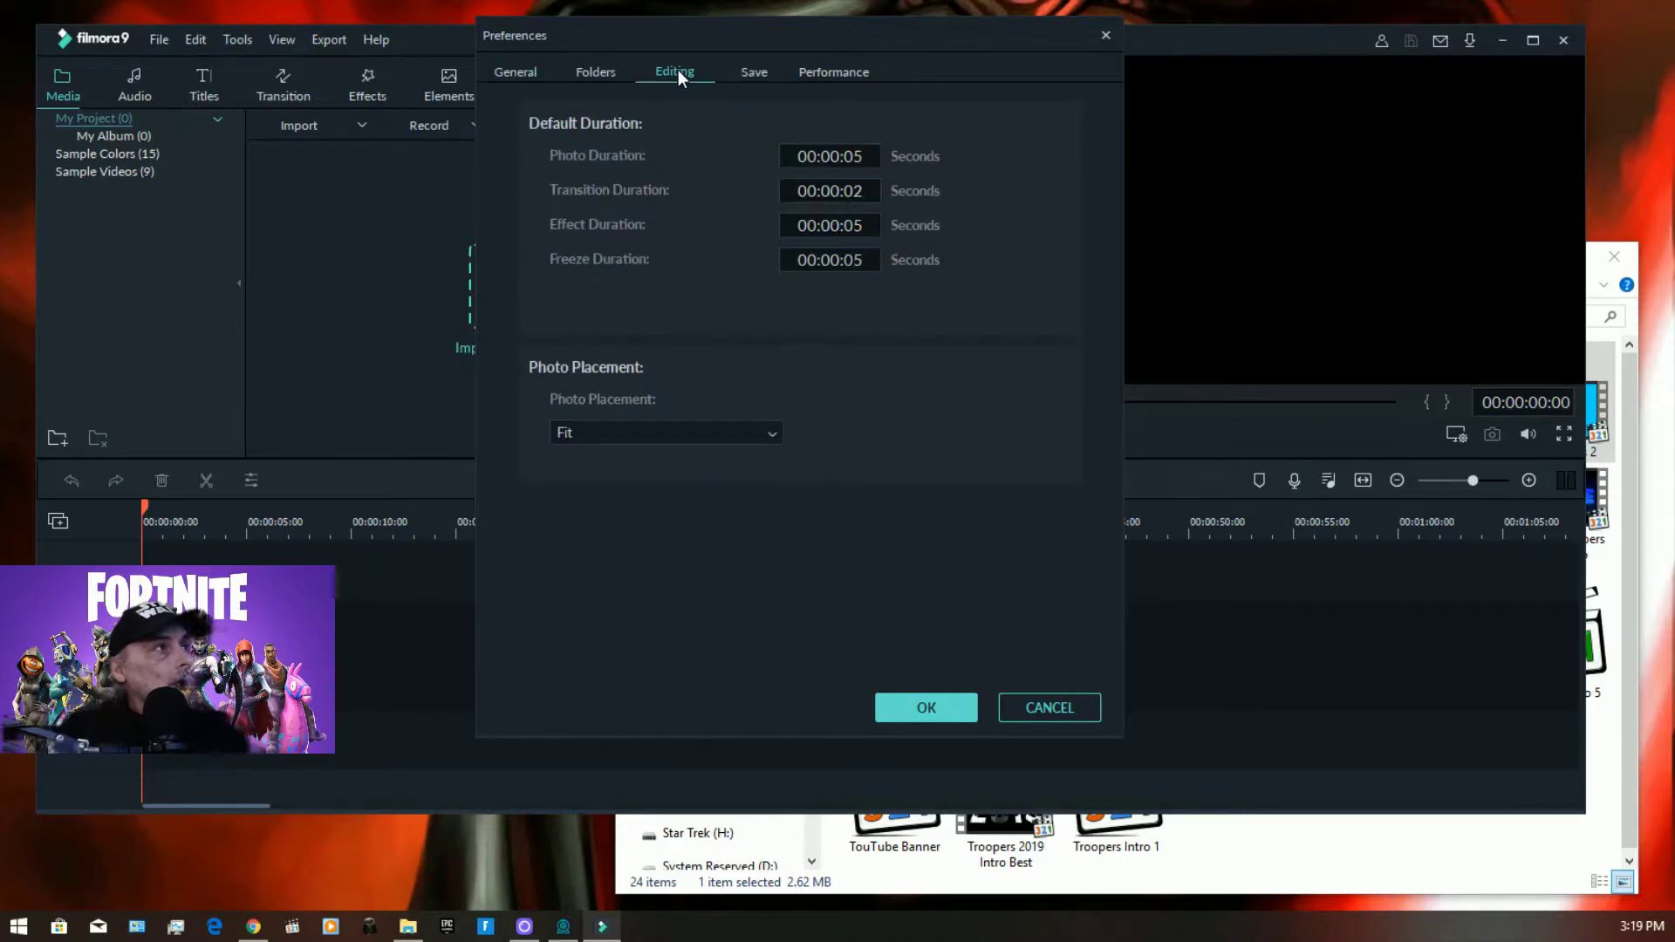
left_click(759, 75)
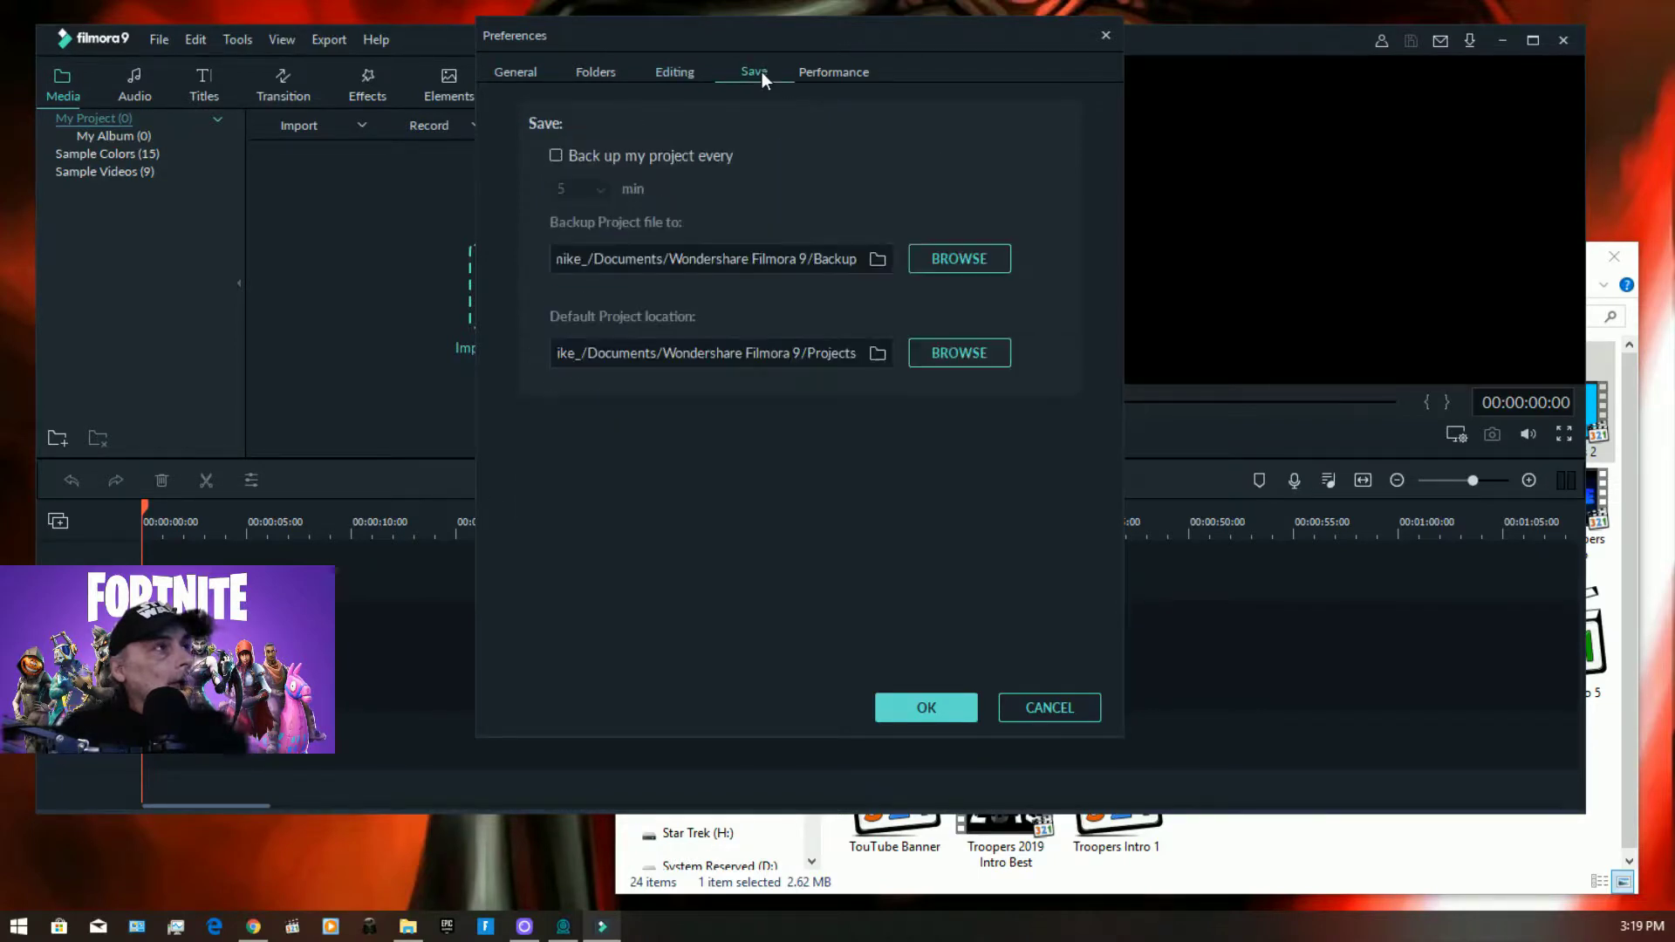
left_click(820, 73)
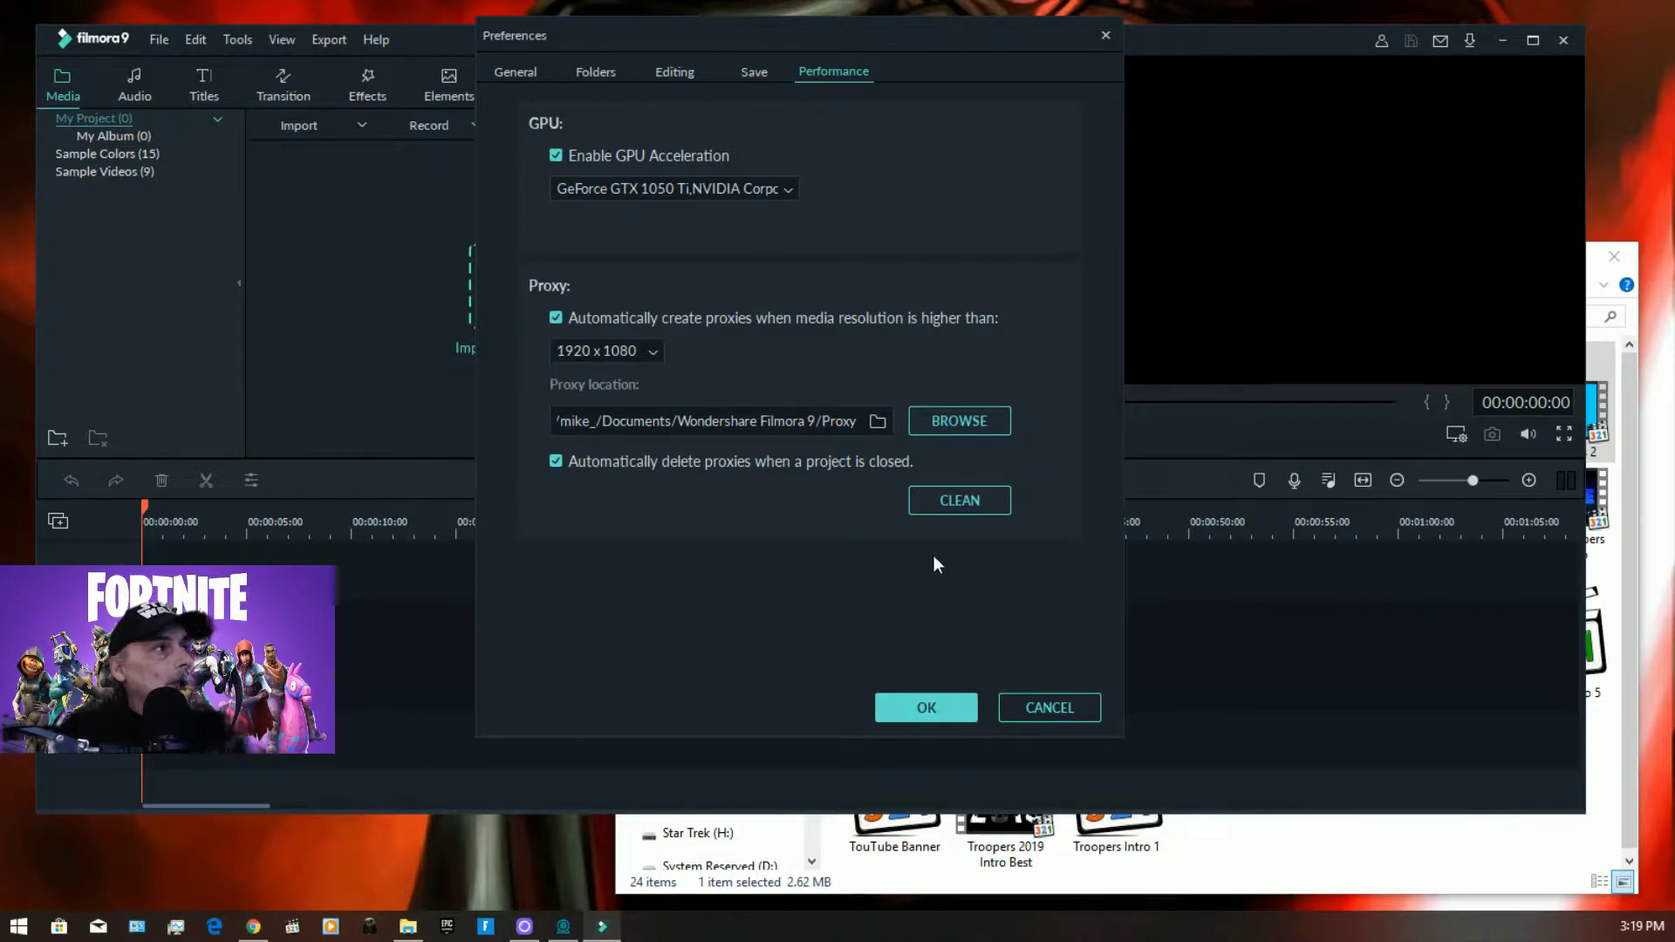
left_click(927, 707)
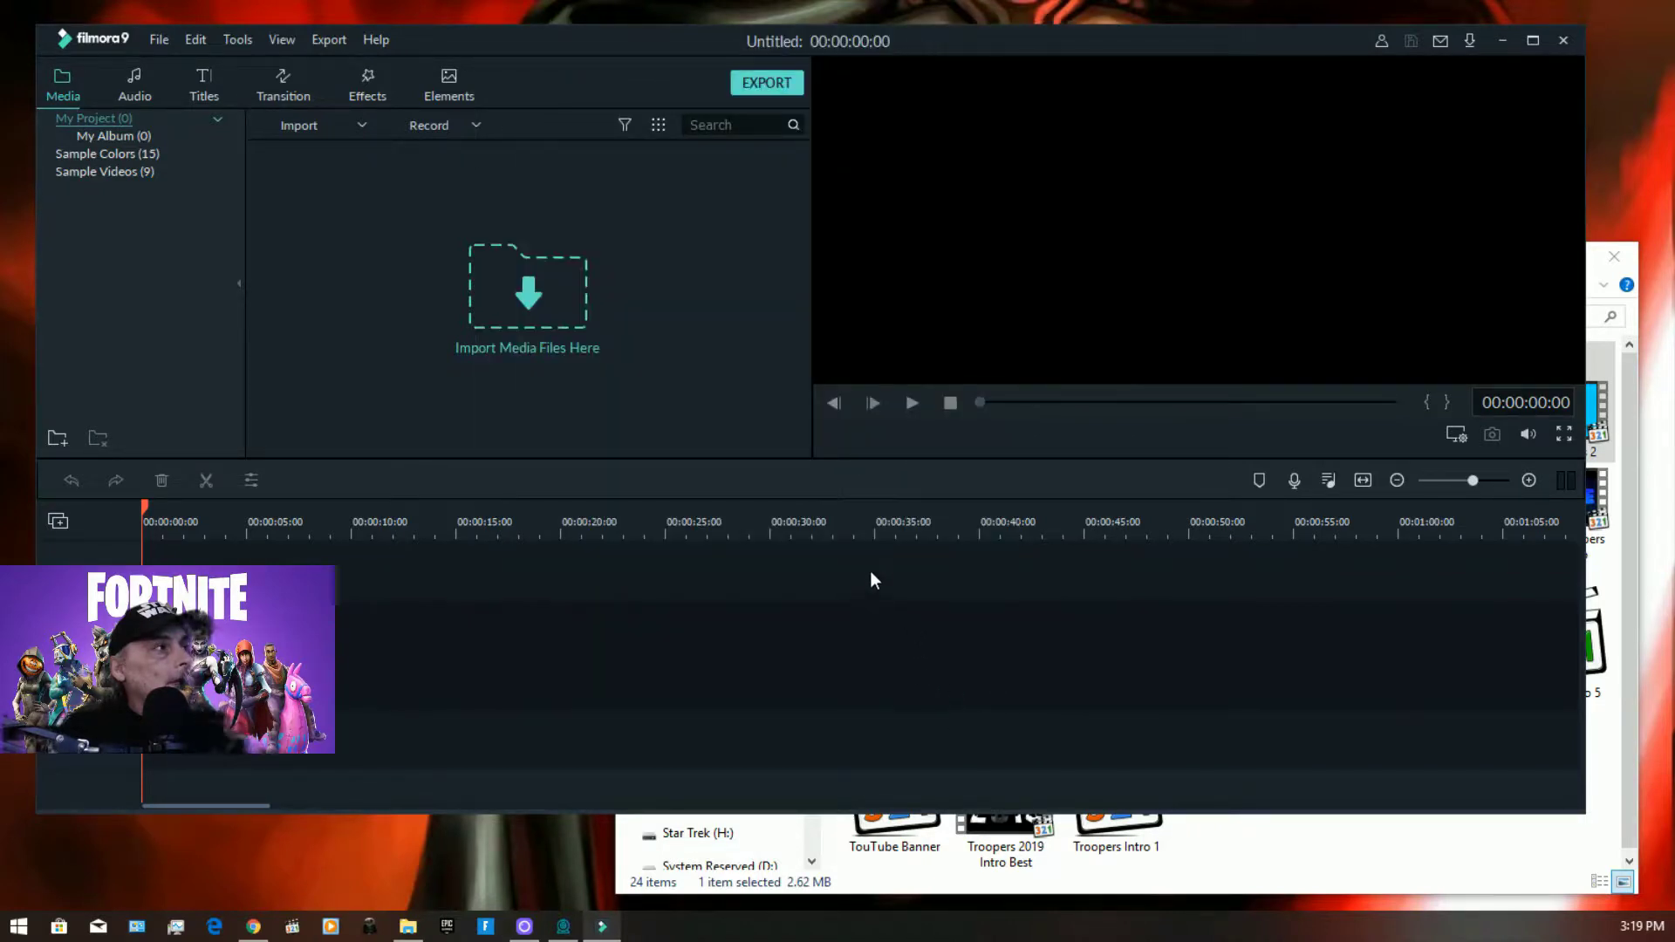
Step: Uncheck 'Automatically delete proxies when a project is closed' in Performance preferences and confirm
left_click(161, 41)
left_click(217, 314)
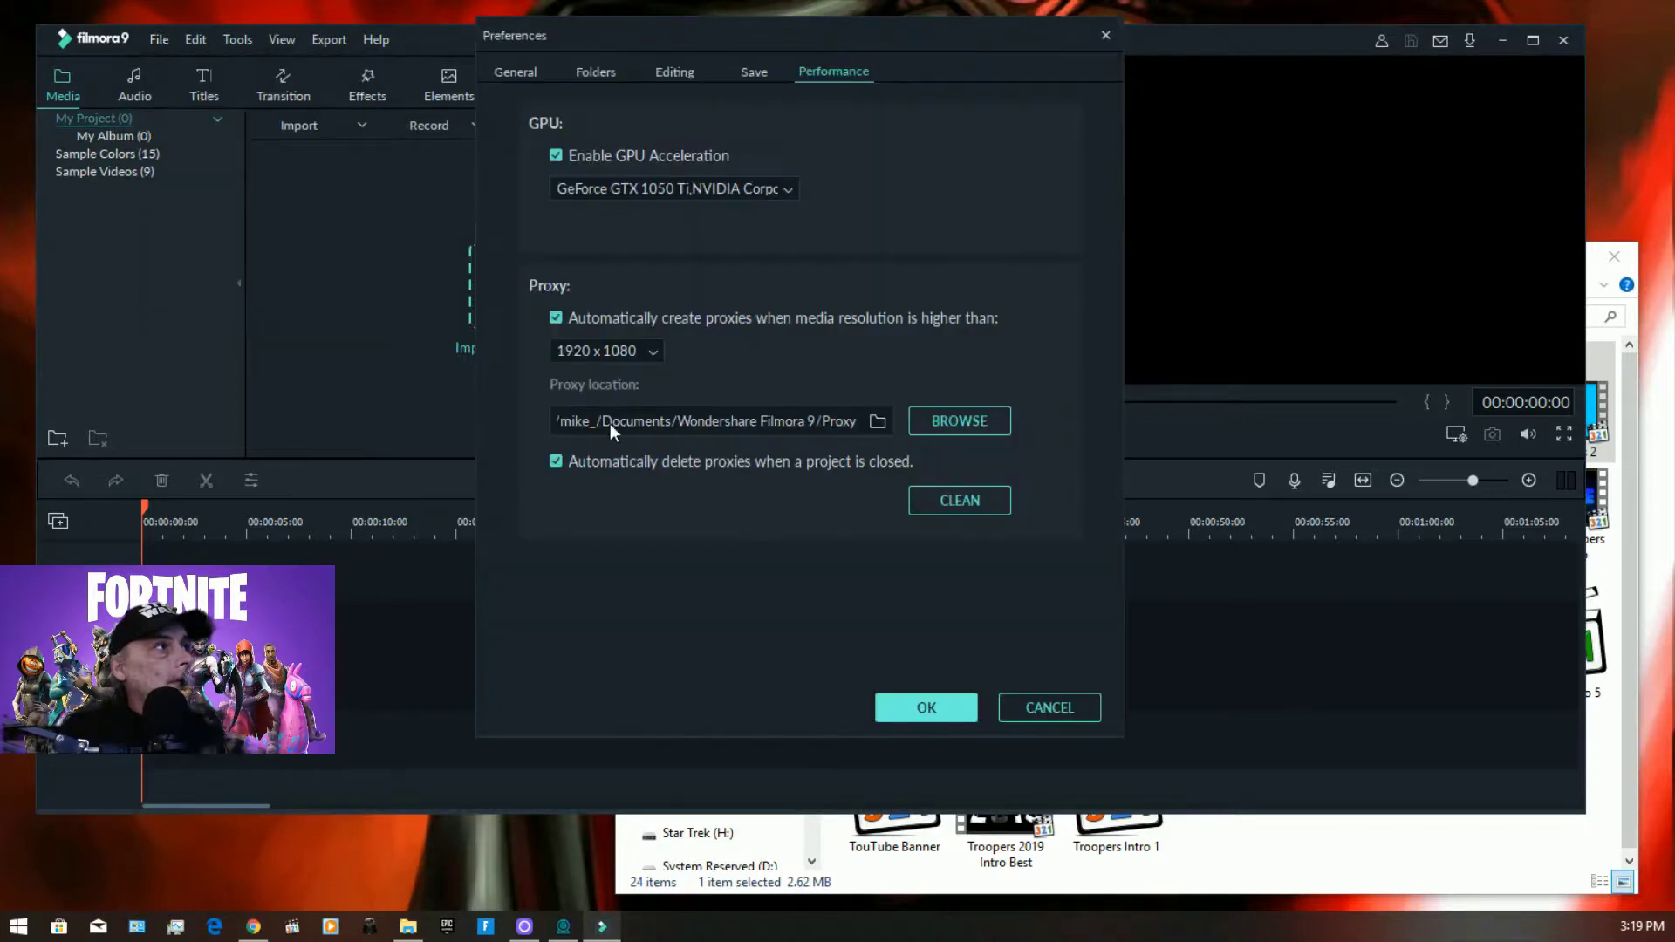
left_click(559, 462)
left_click(953, 717)
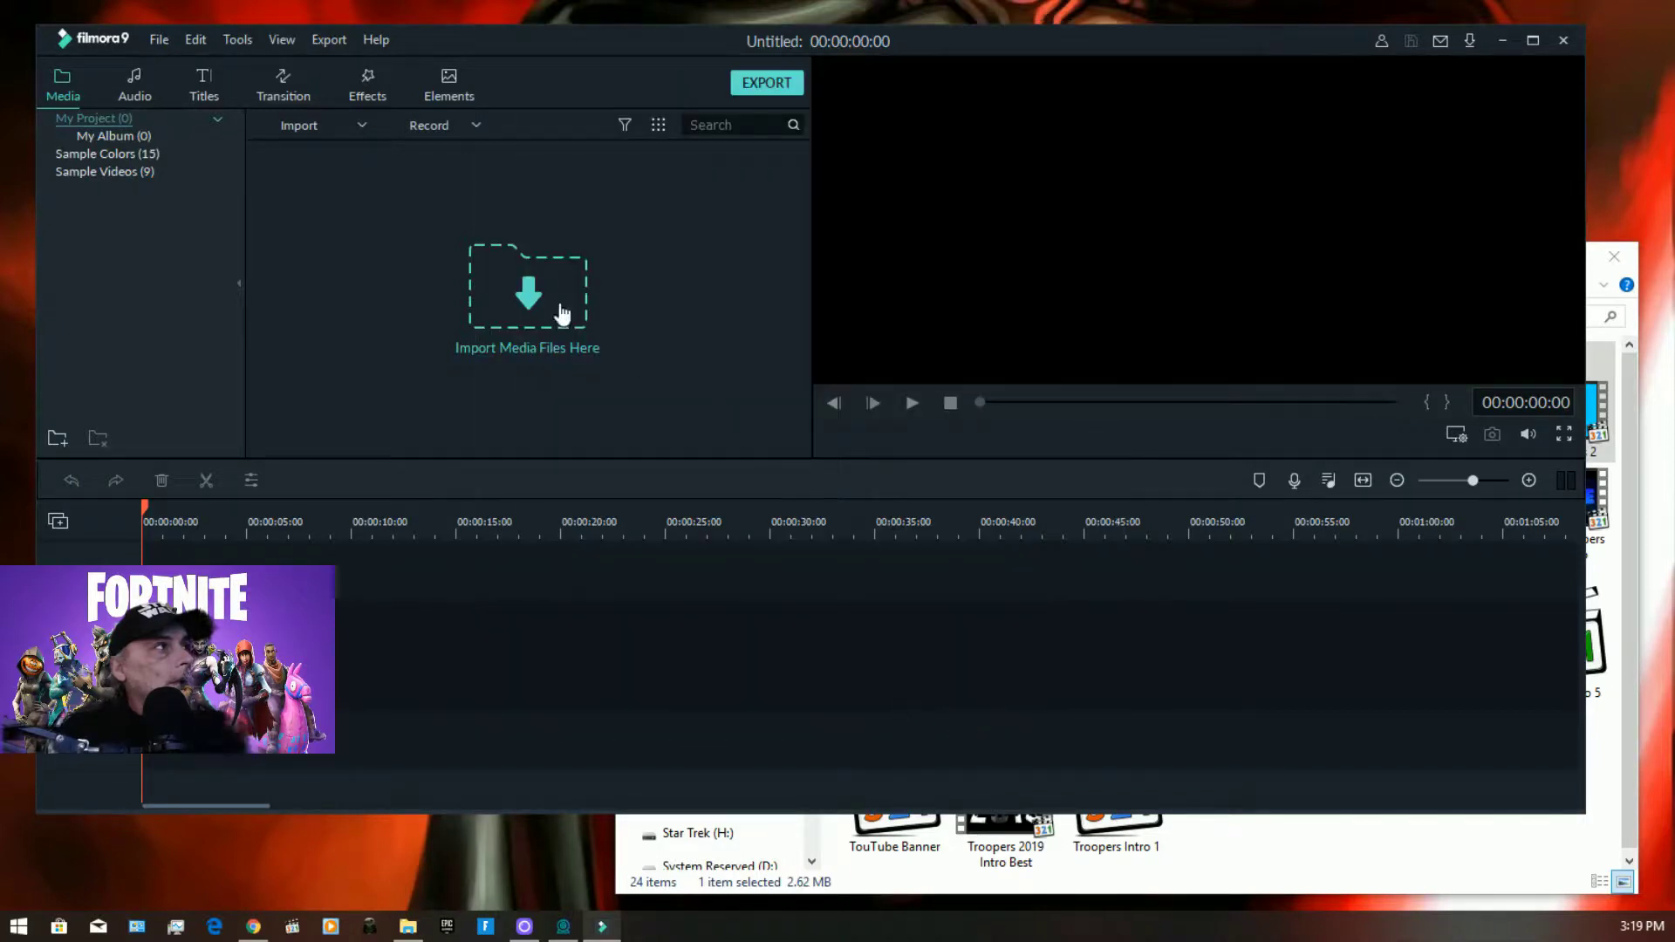
left_click(159, 39)
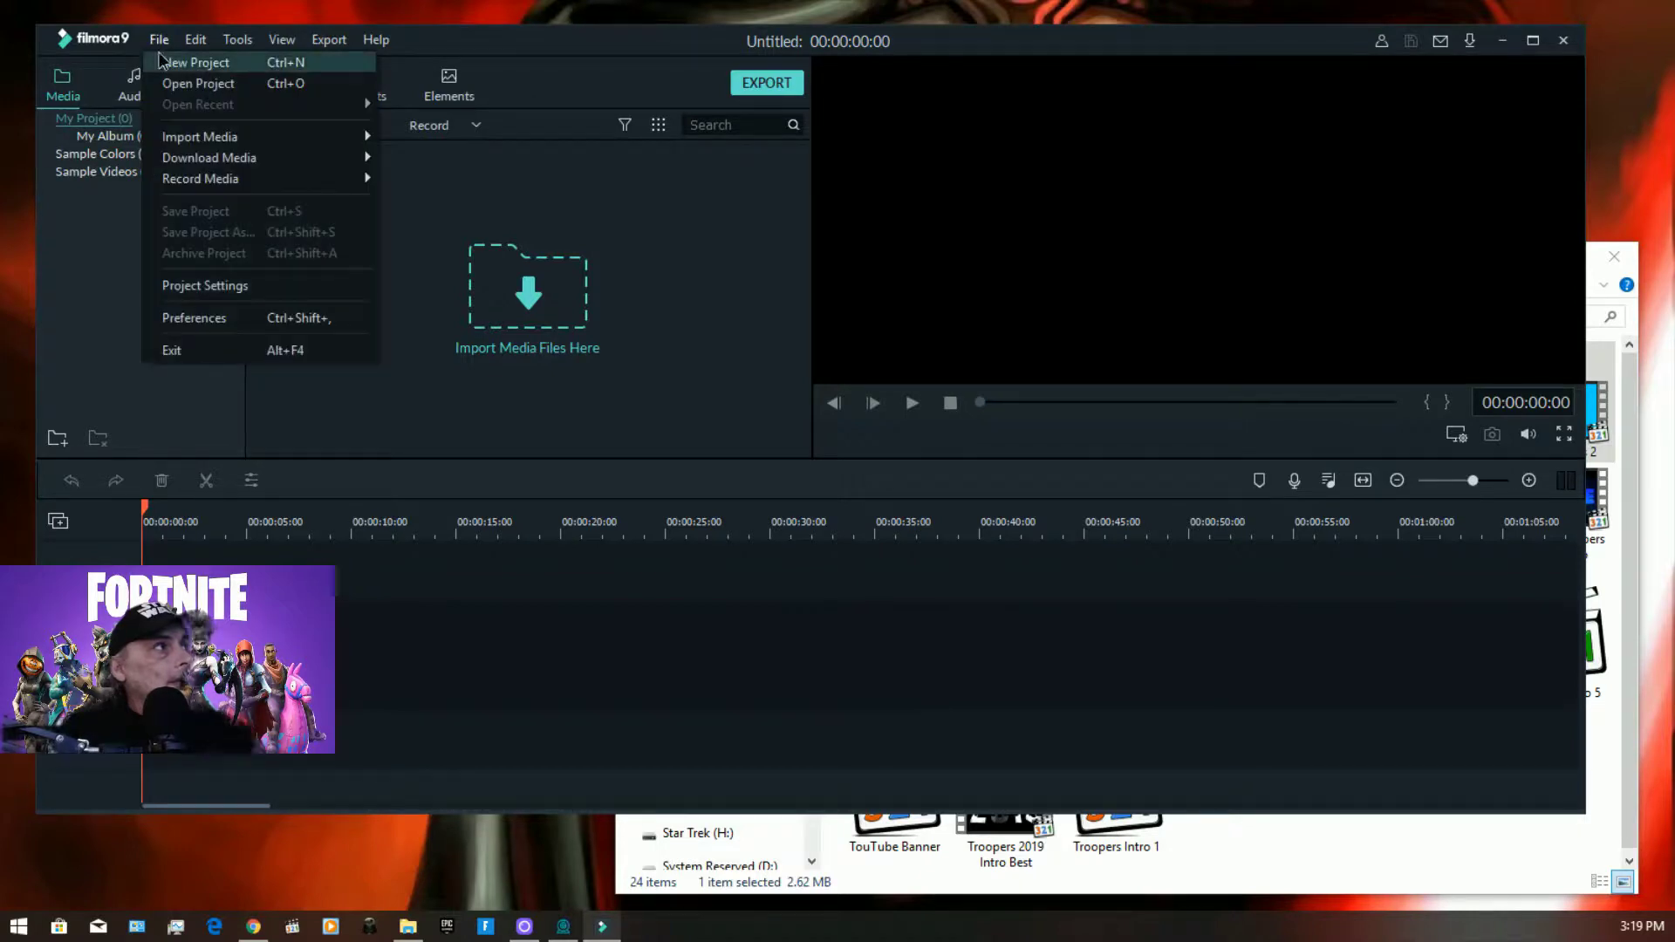
Step: Start a new project, import the Fortnite gameplay clip from Explorer, and place it on the timeline
left_click(171, 63)
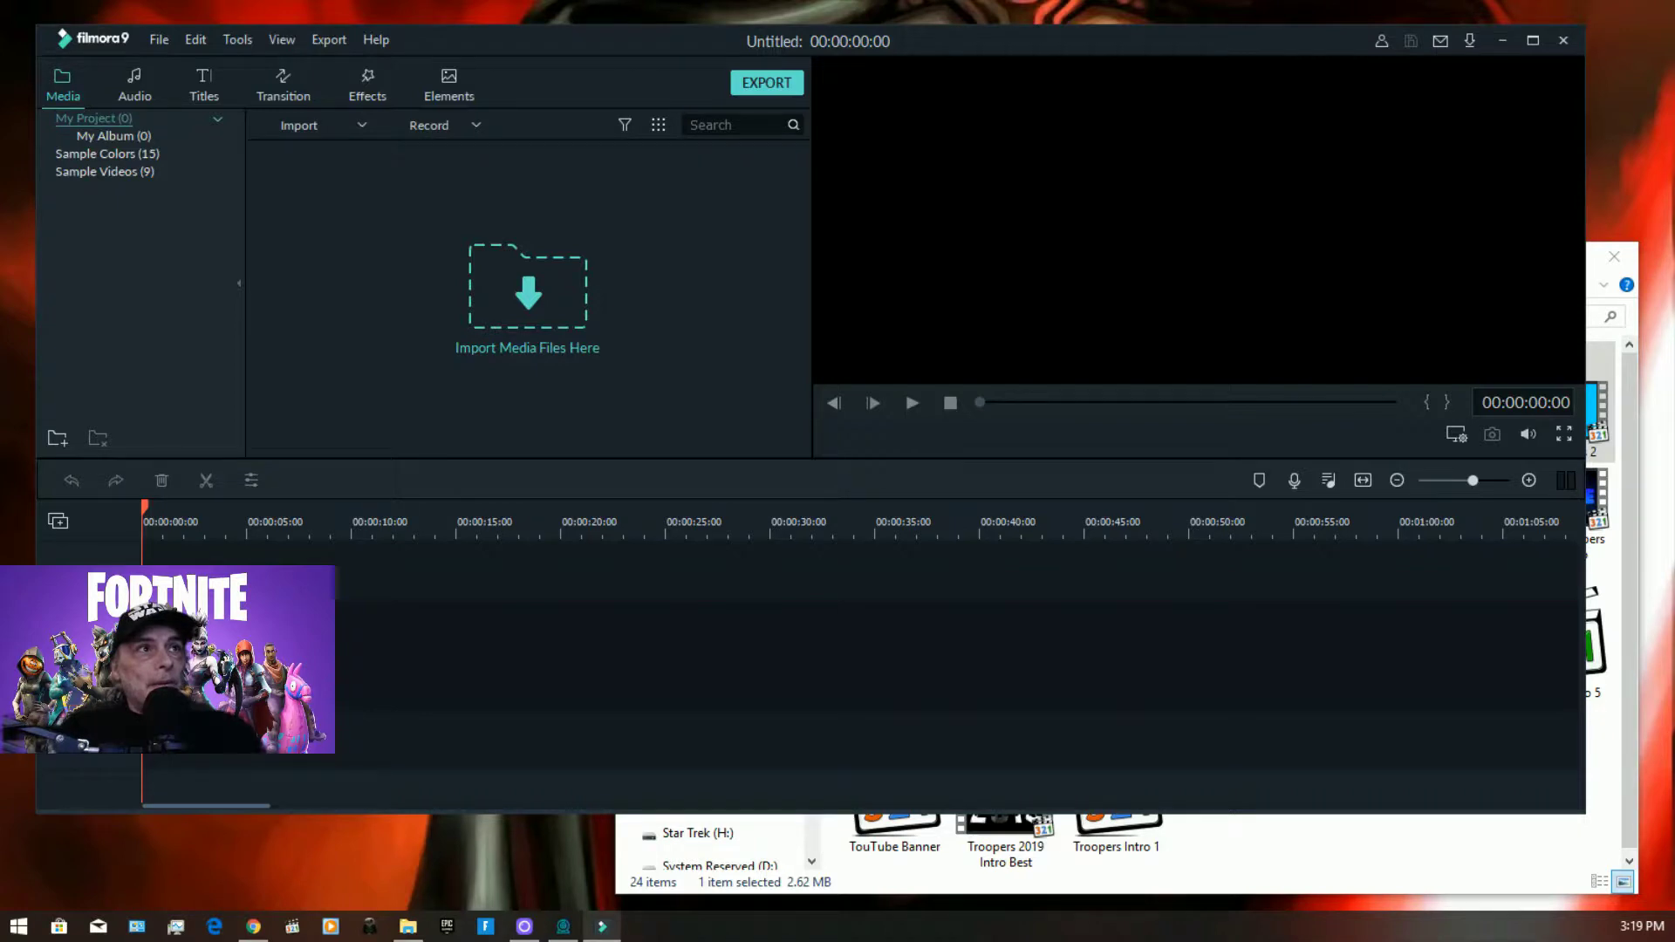
left_click_drag(1596, 419, 516, 301)
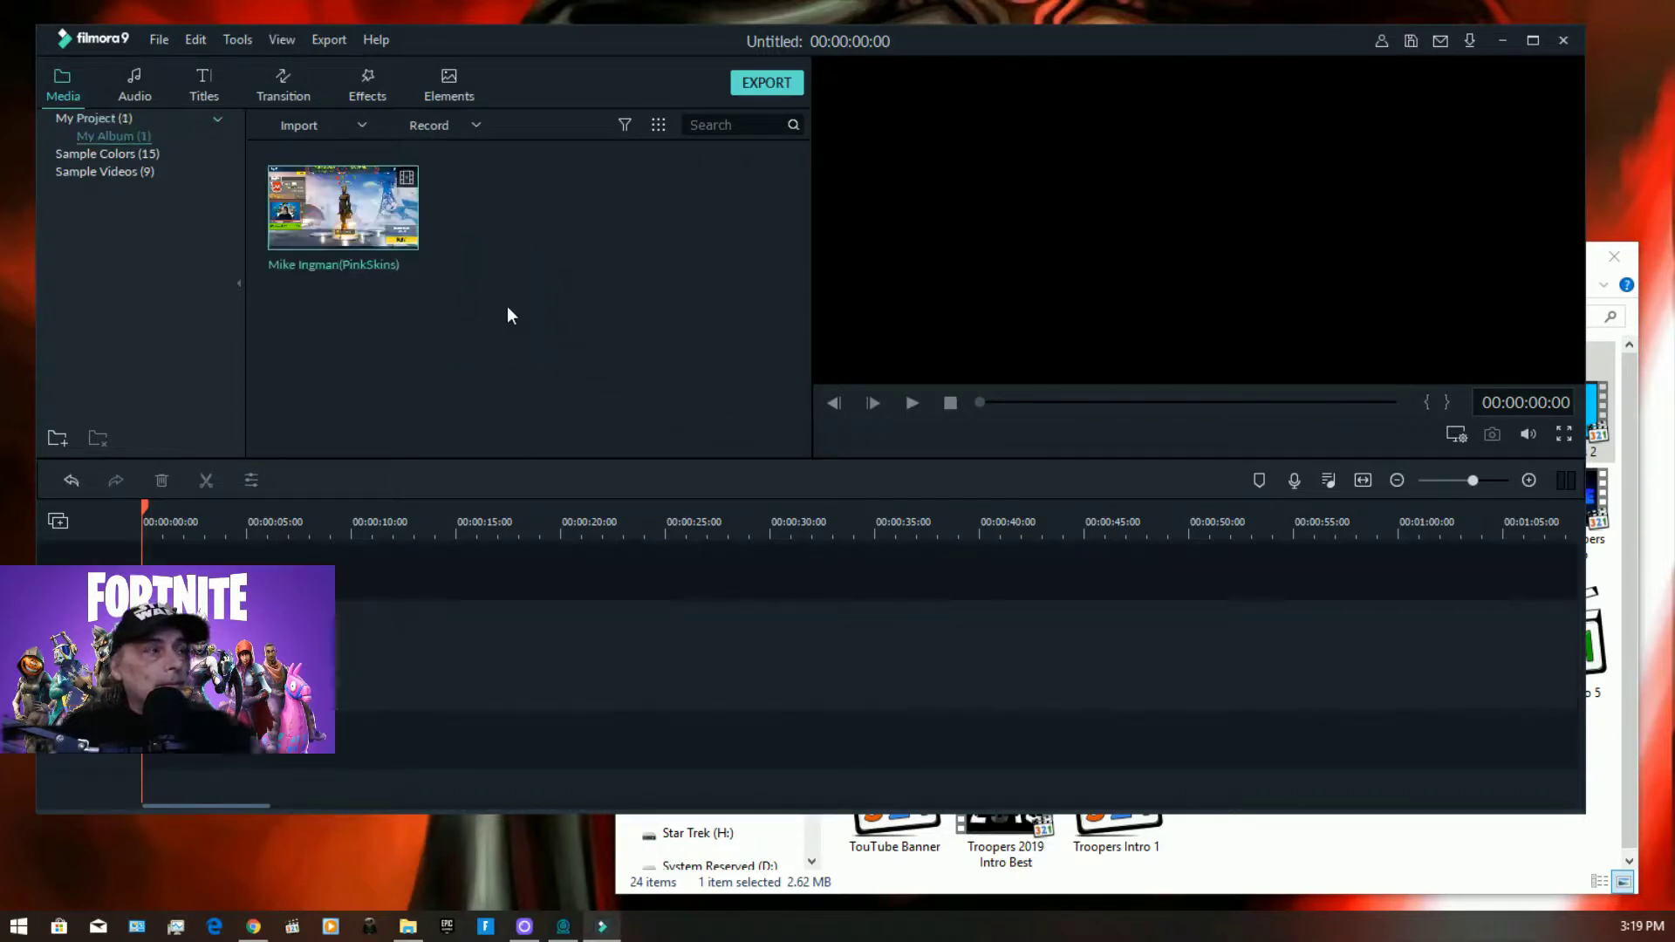
left_click_drag(399, 228, 333, 611)
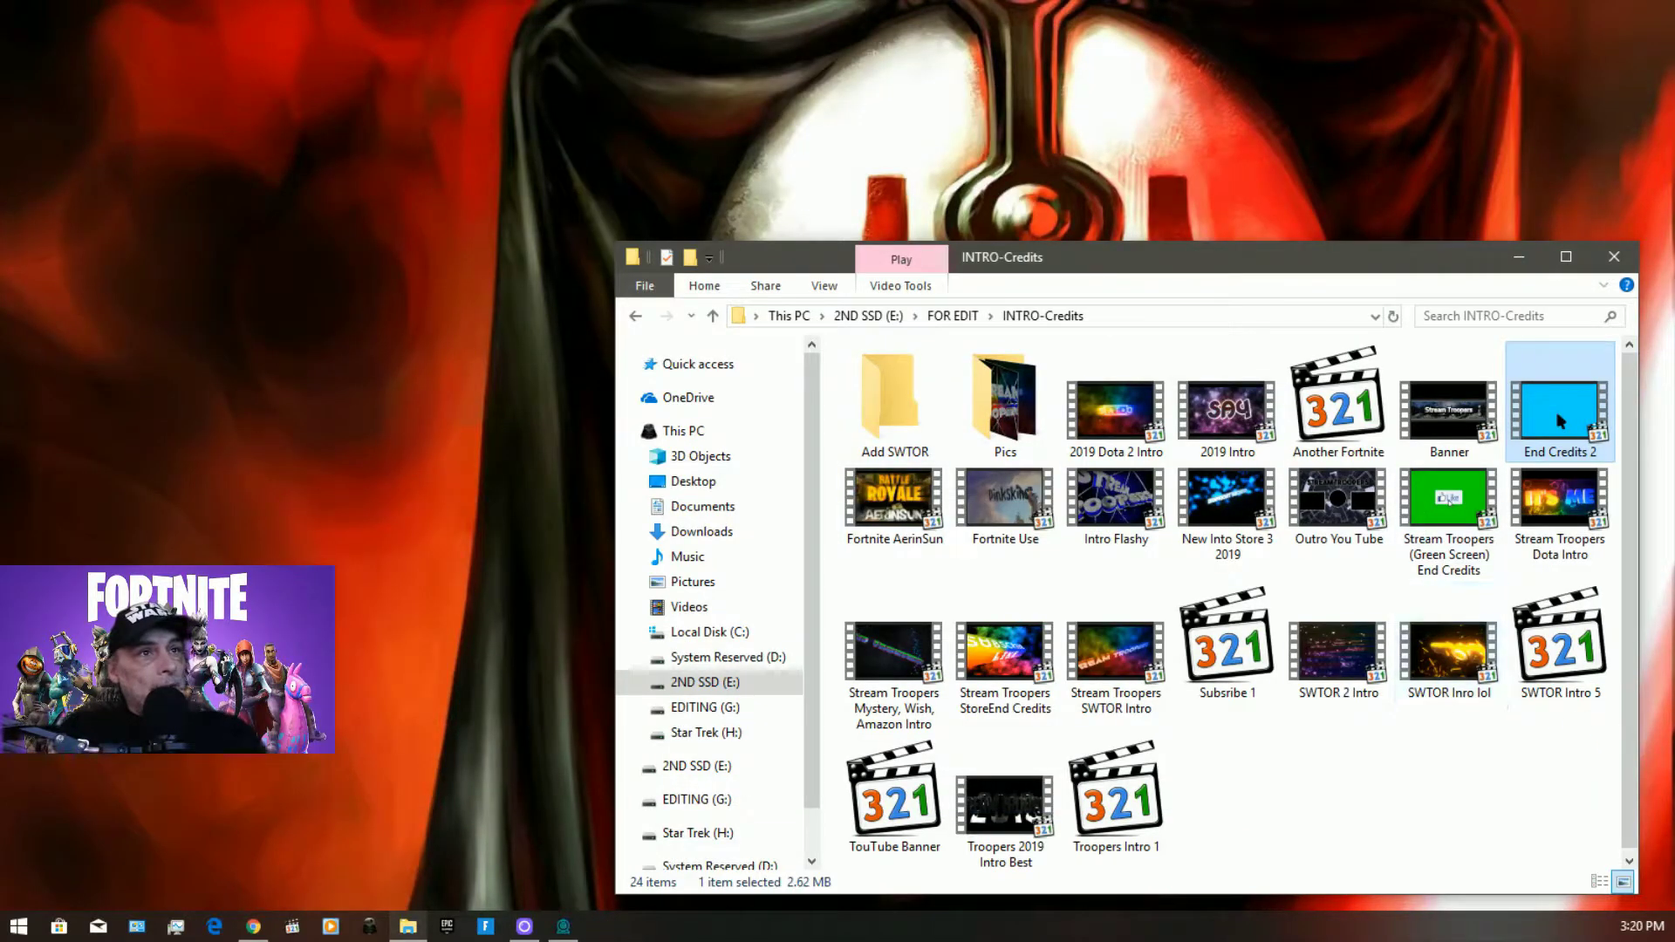
Step: Relaunch Filmora9 from its desktop shortcut and resize the reopened window
double_click(1561, 421)
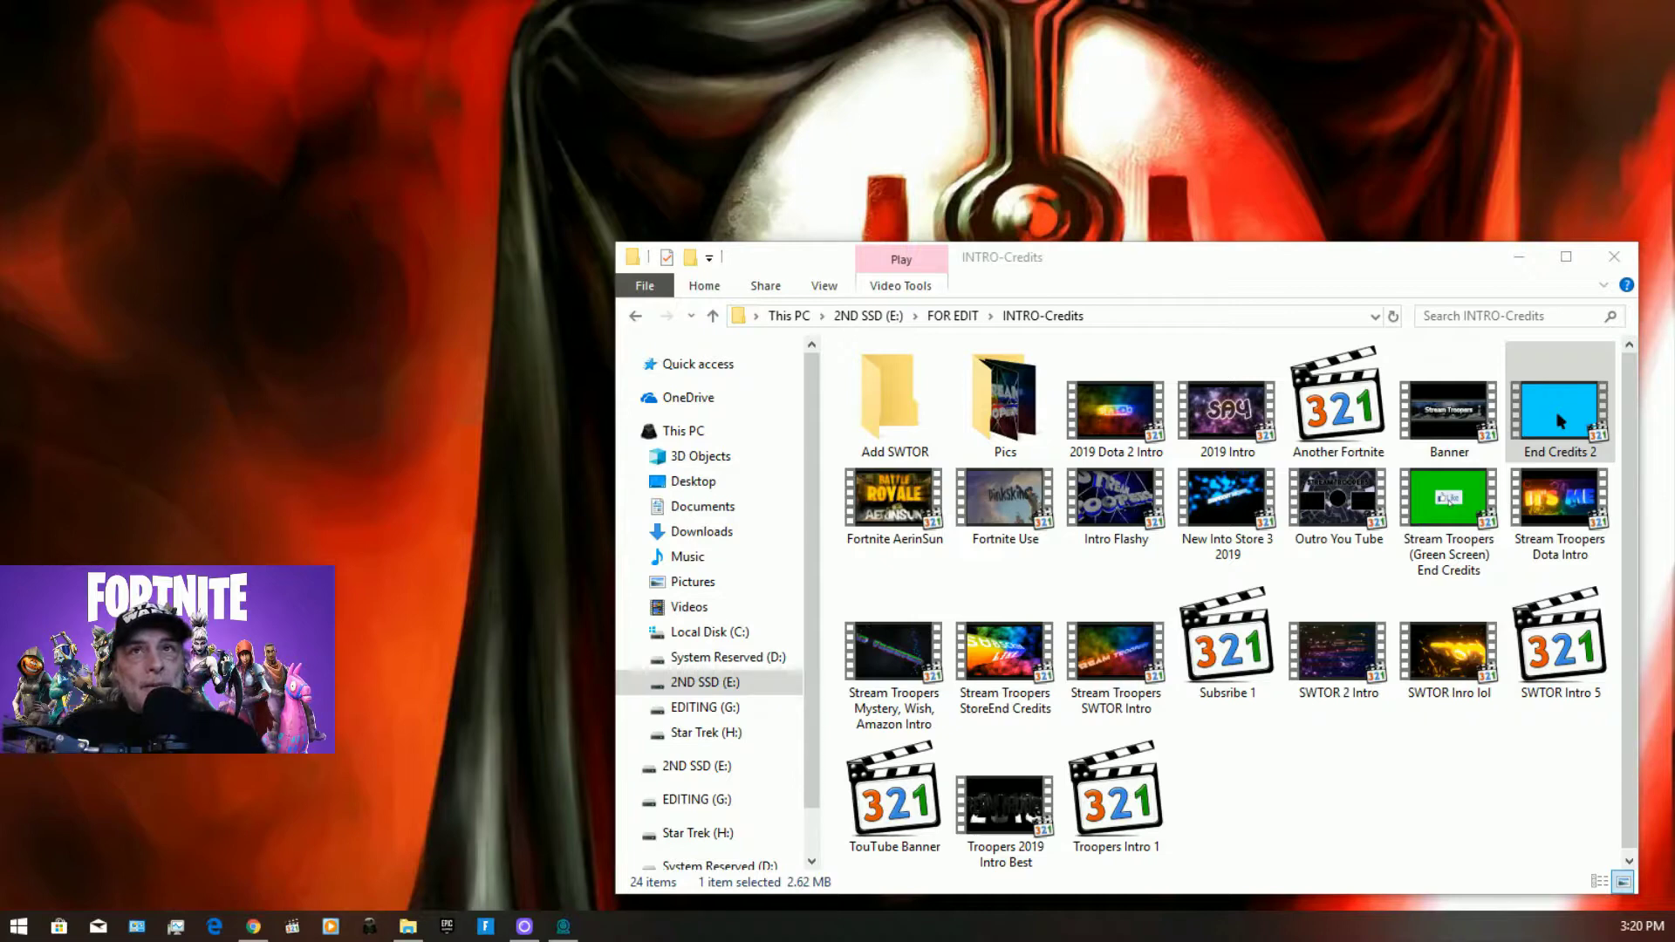
double_click(1560, 422)
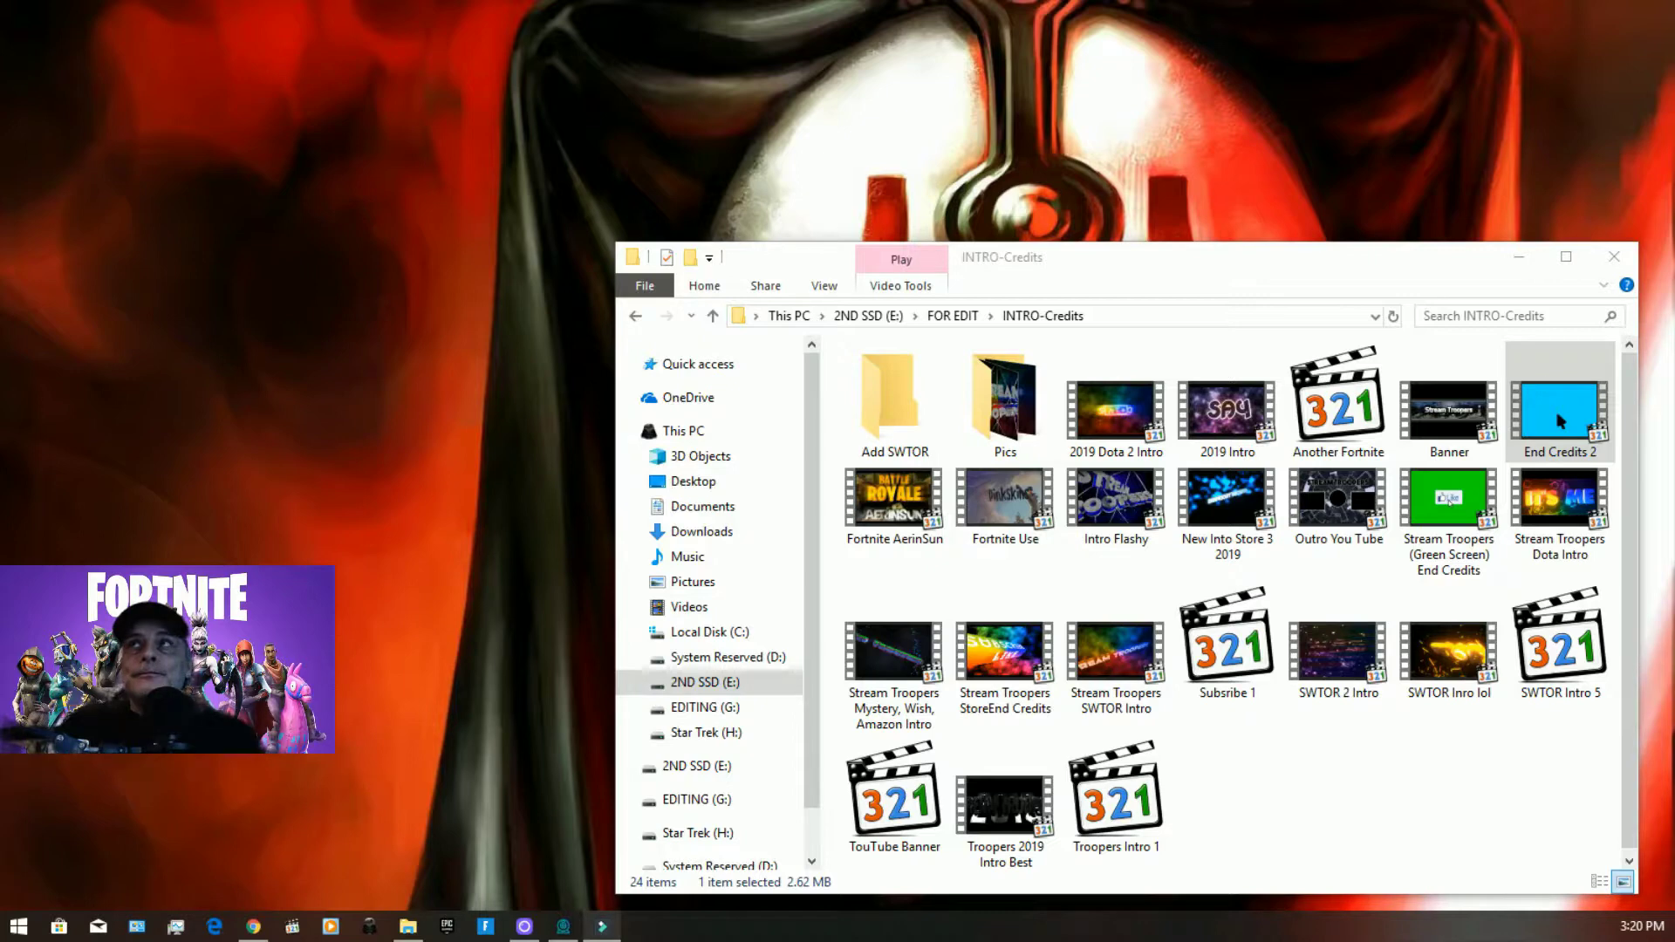
left_click_drag(1532, 523, 559, 48)
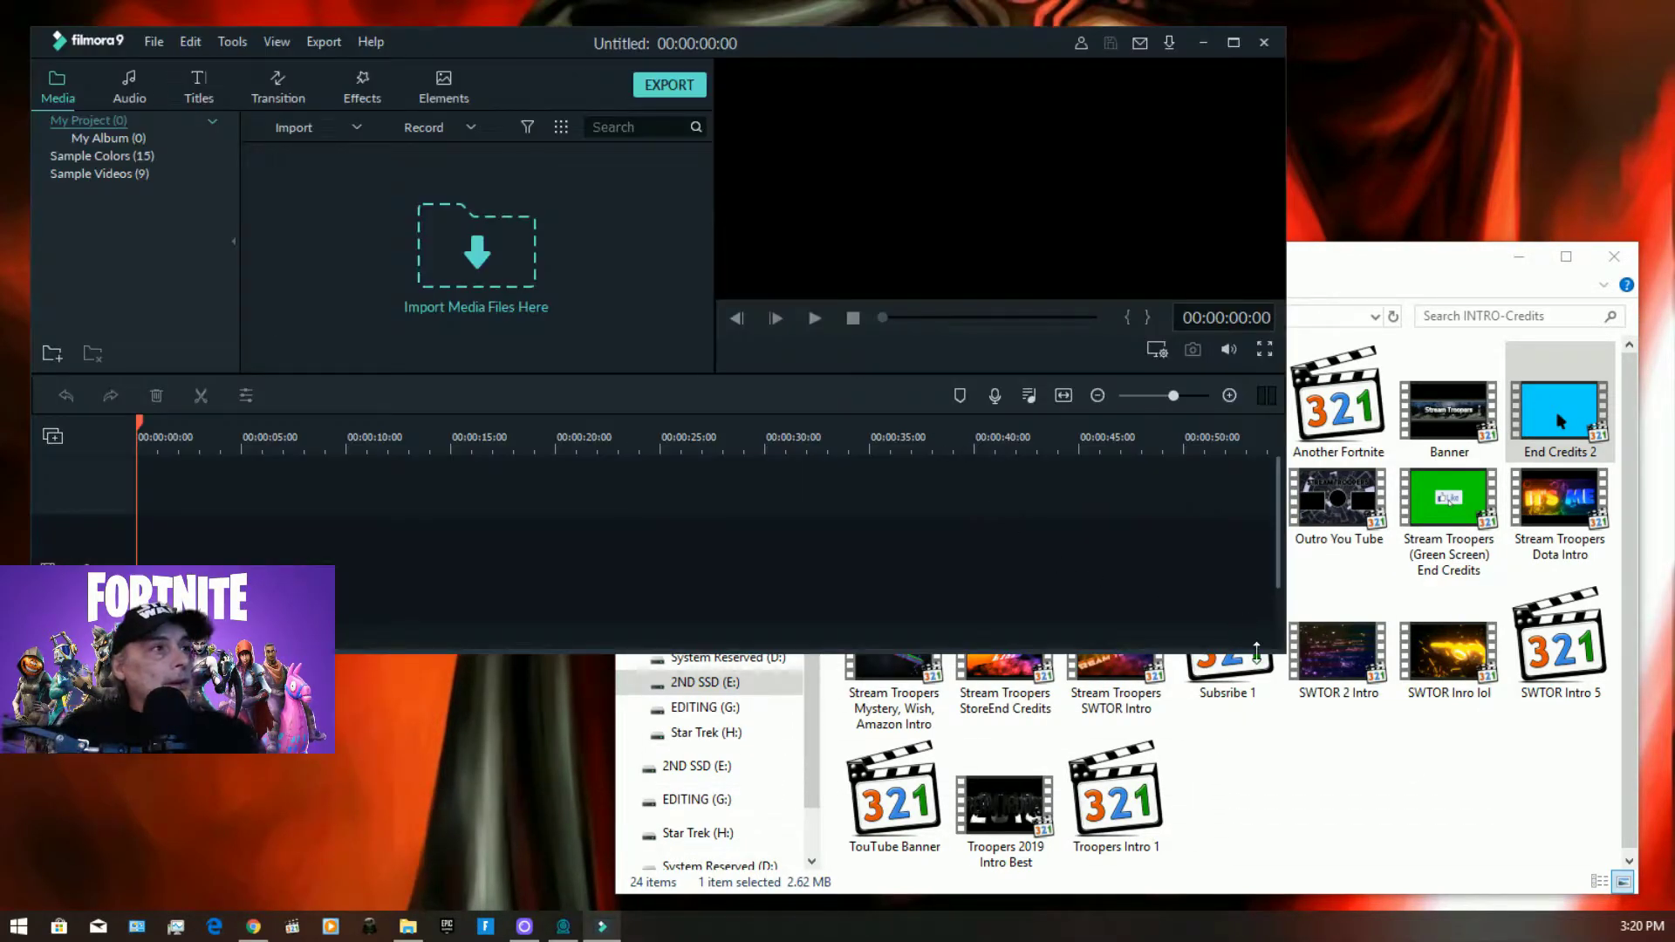
left_click_drag(1278, 649, 1627, 789)
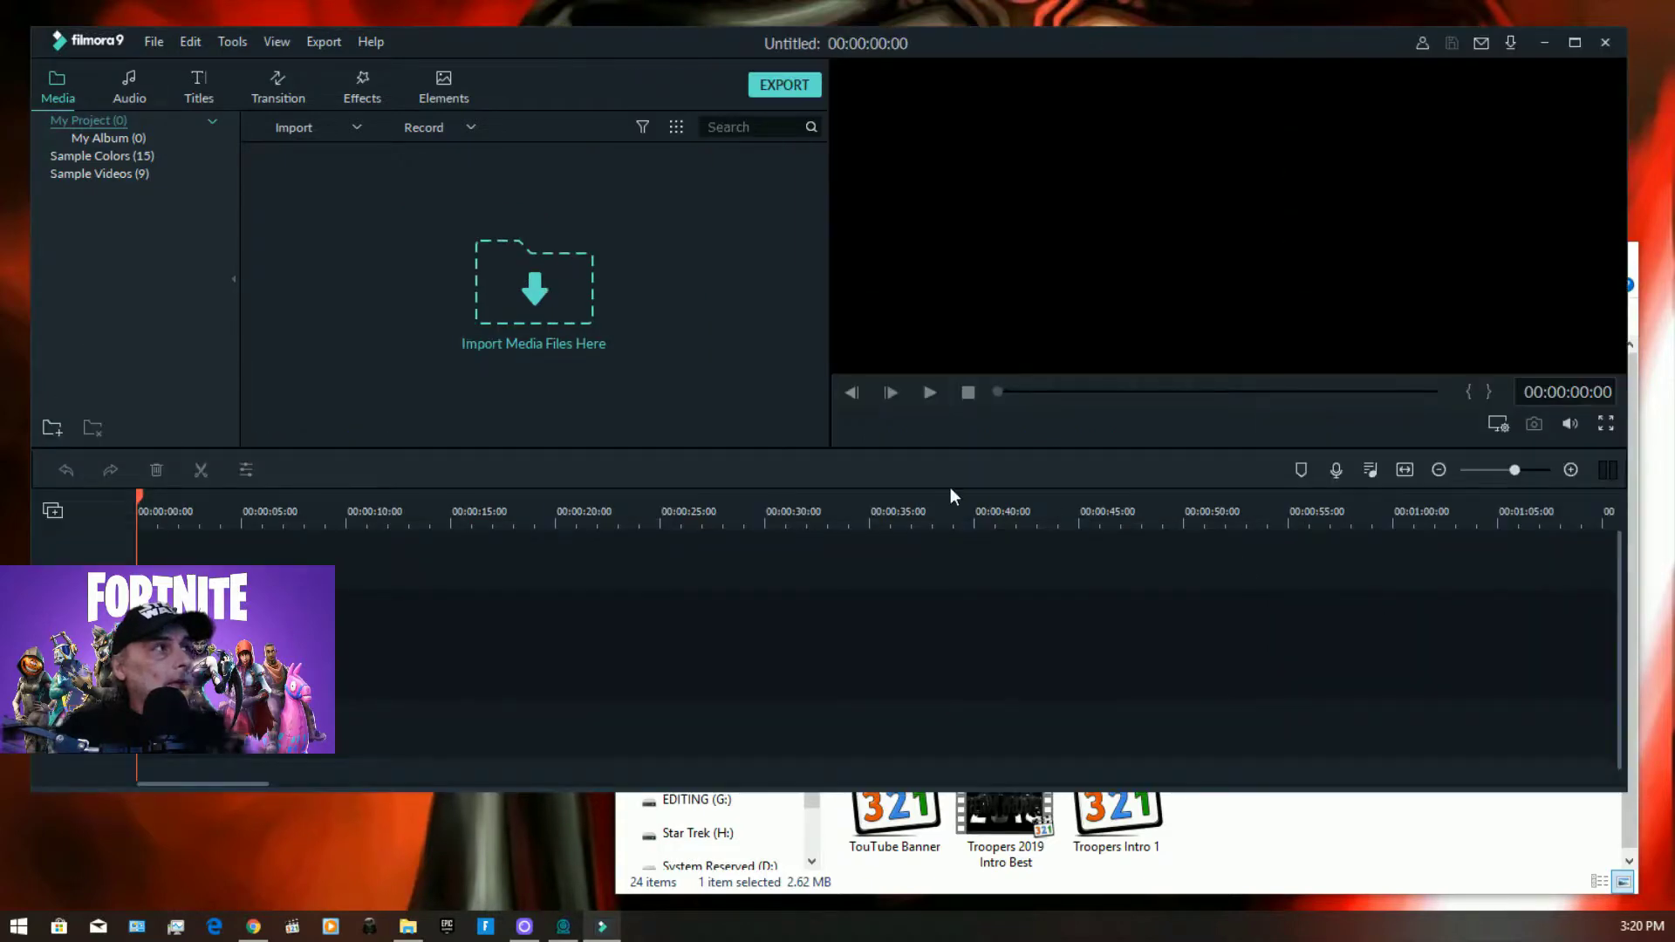
left_click(154, 41)
left_click(161, 66)
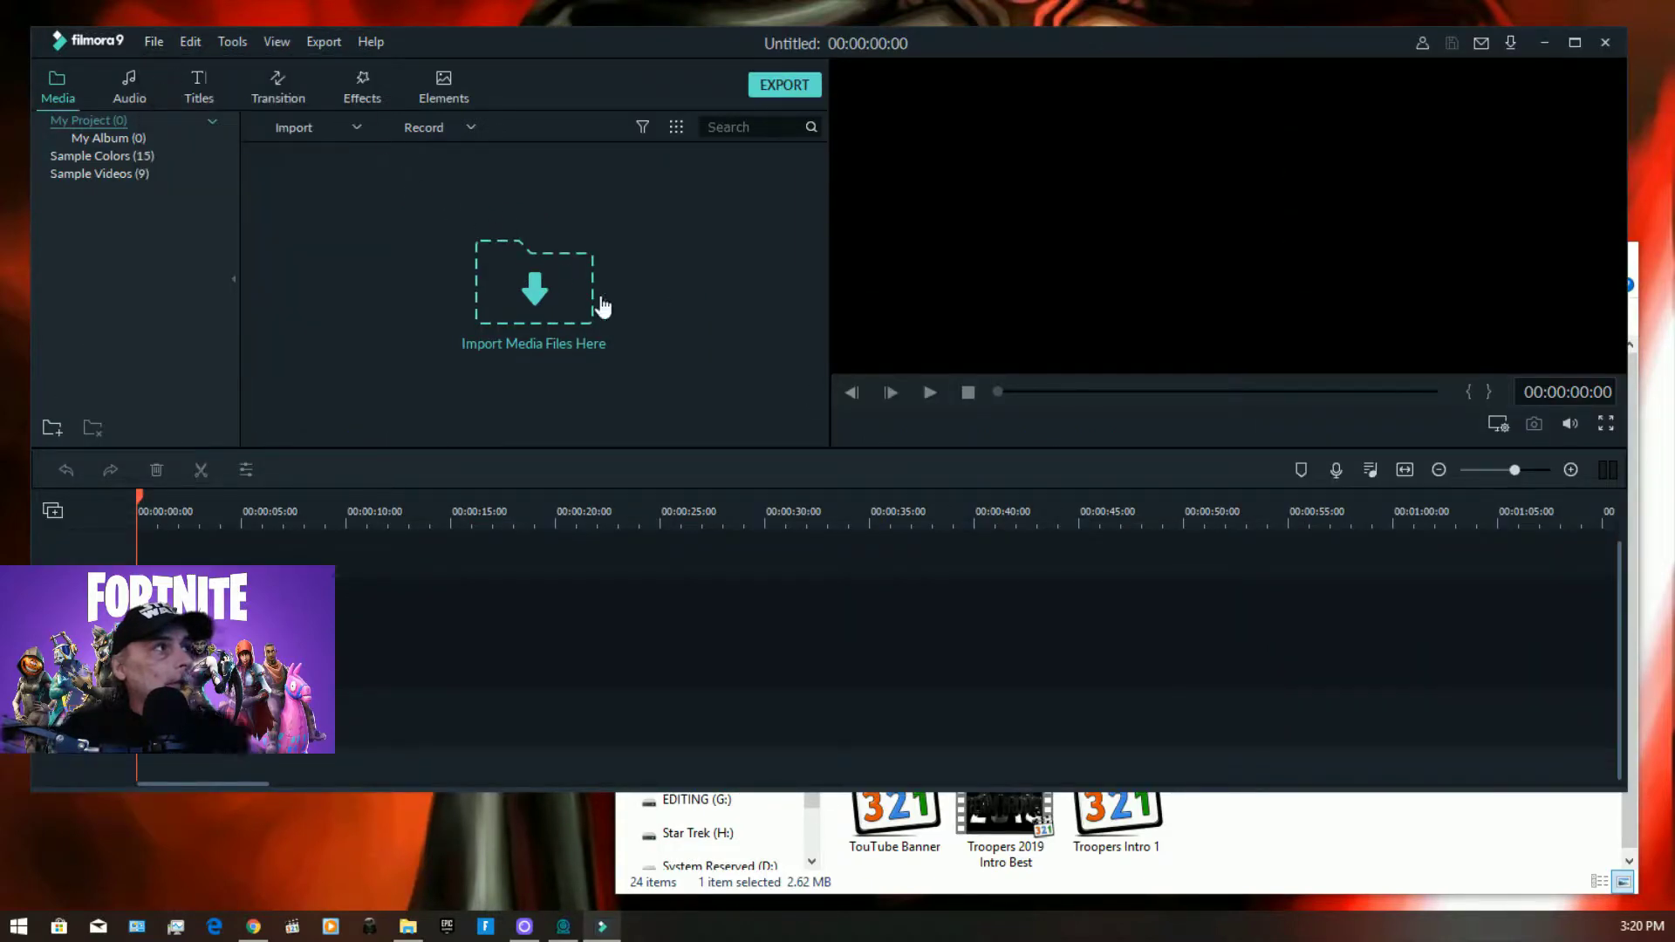
left_click(135, 96)
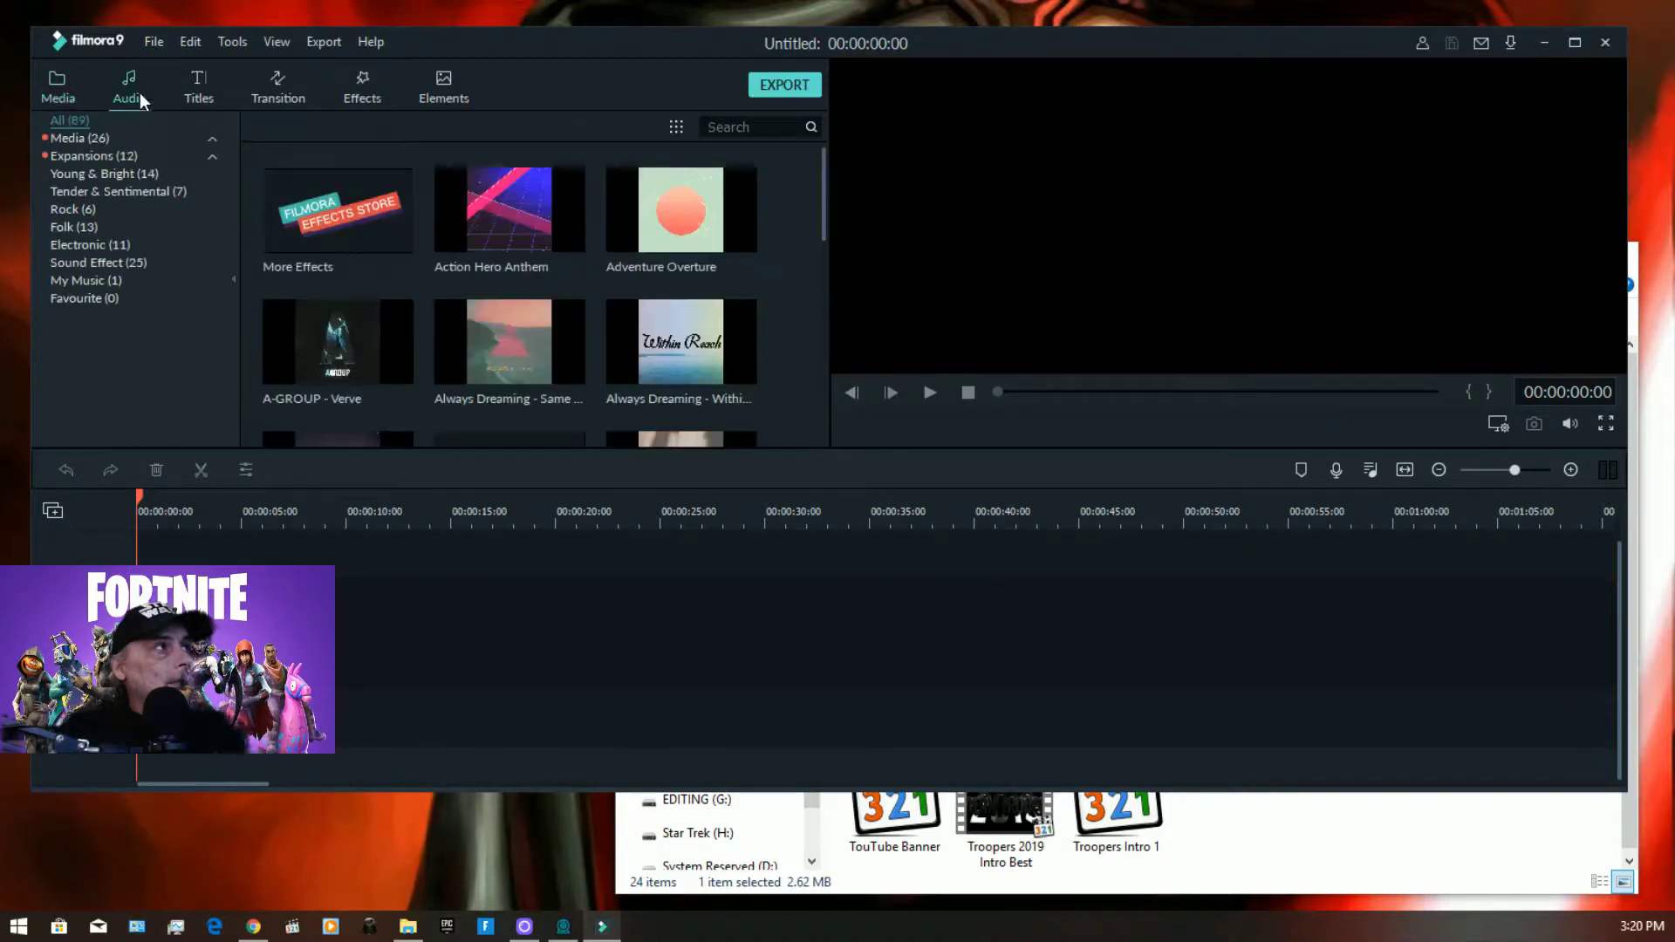
left_click(187, 80)
left_click(279, 85)
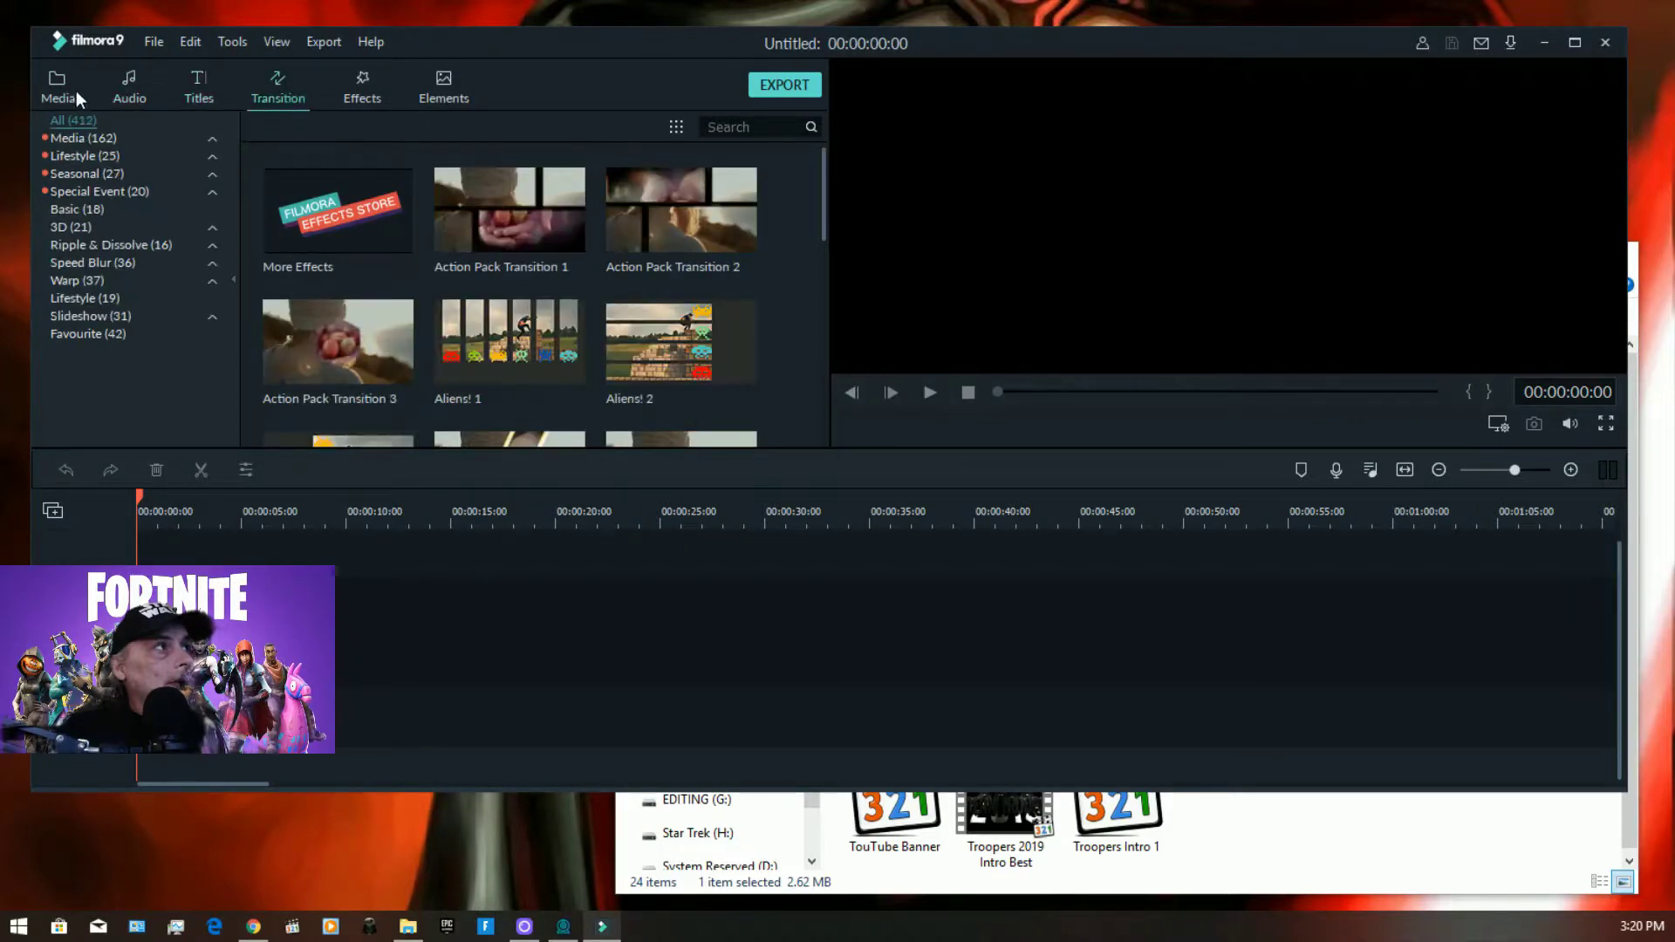
left_click(59, 87)
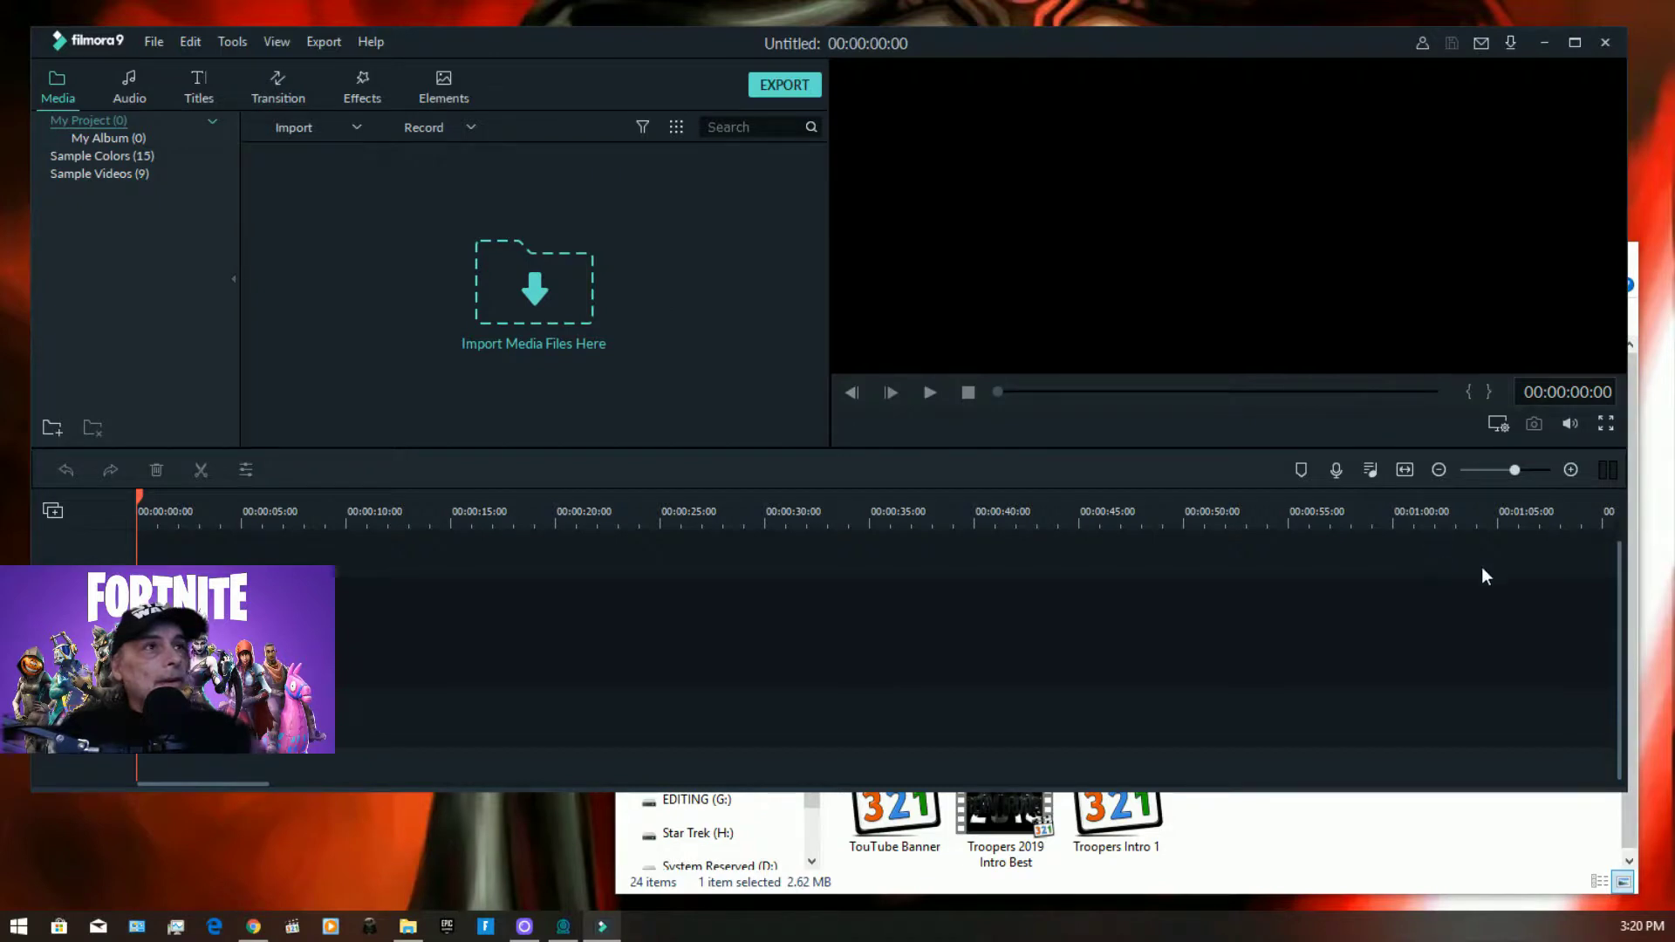
left_click_drag(1505, 656, 558, 319)
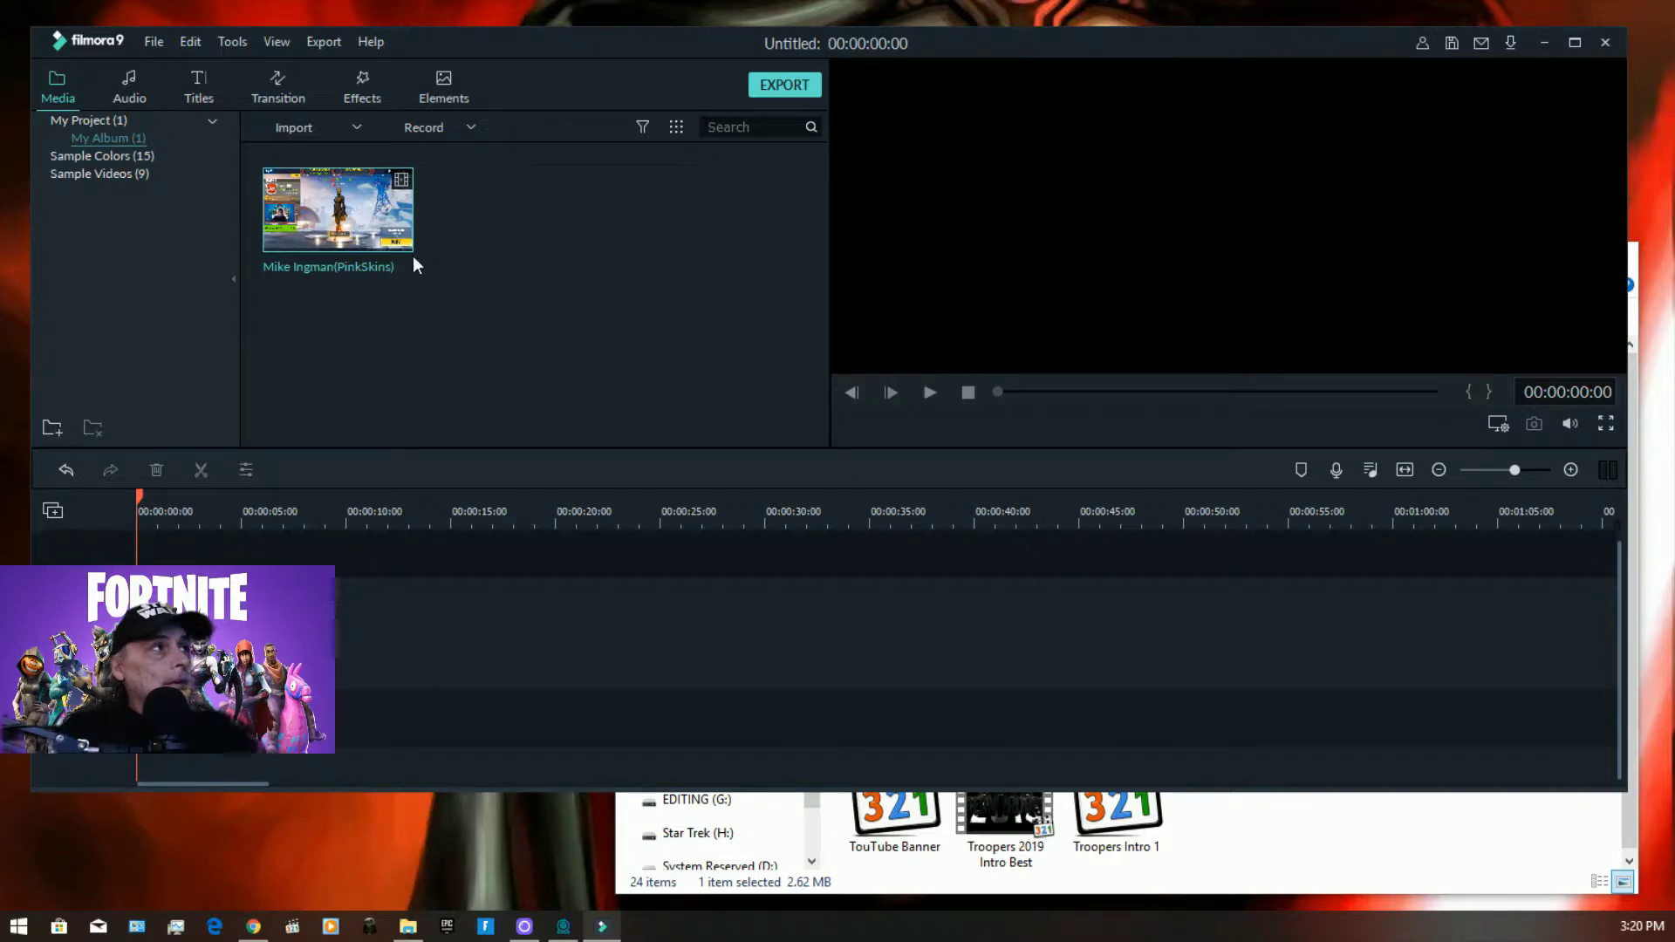
left_click_drag(398, 249, 436, 572)
left_click(839, 495)
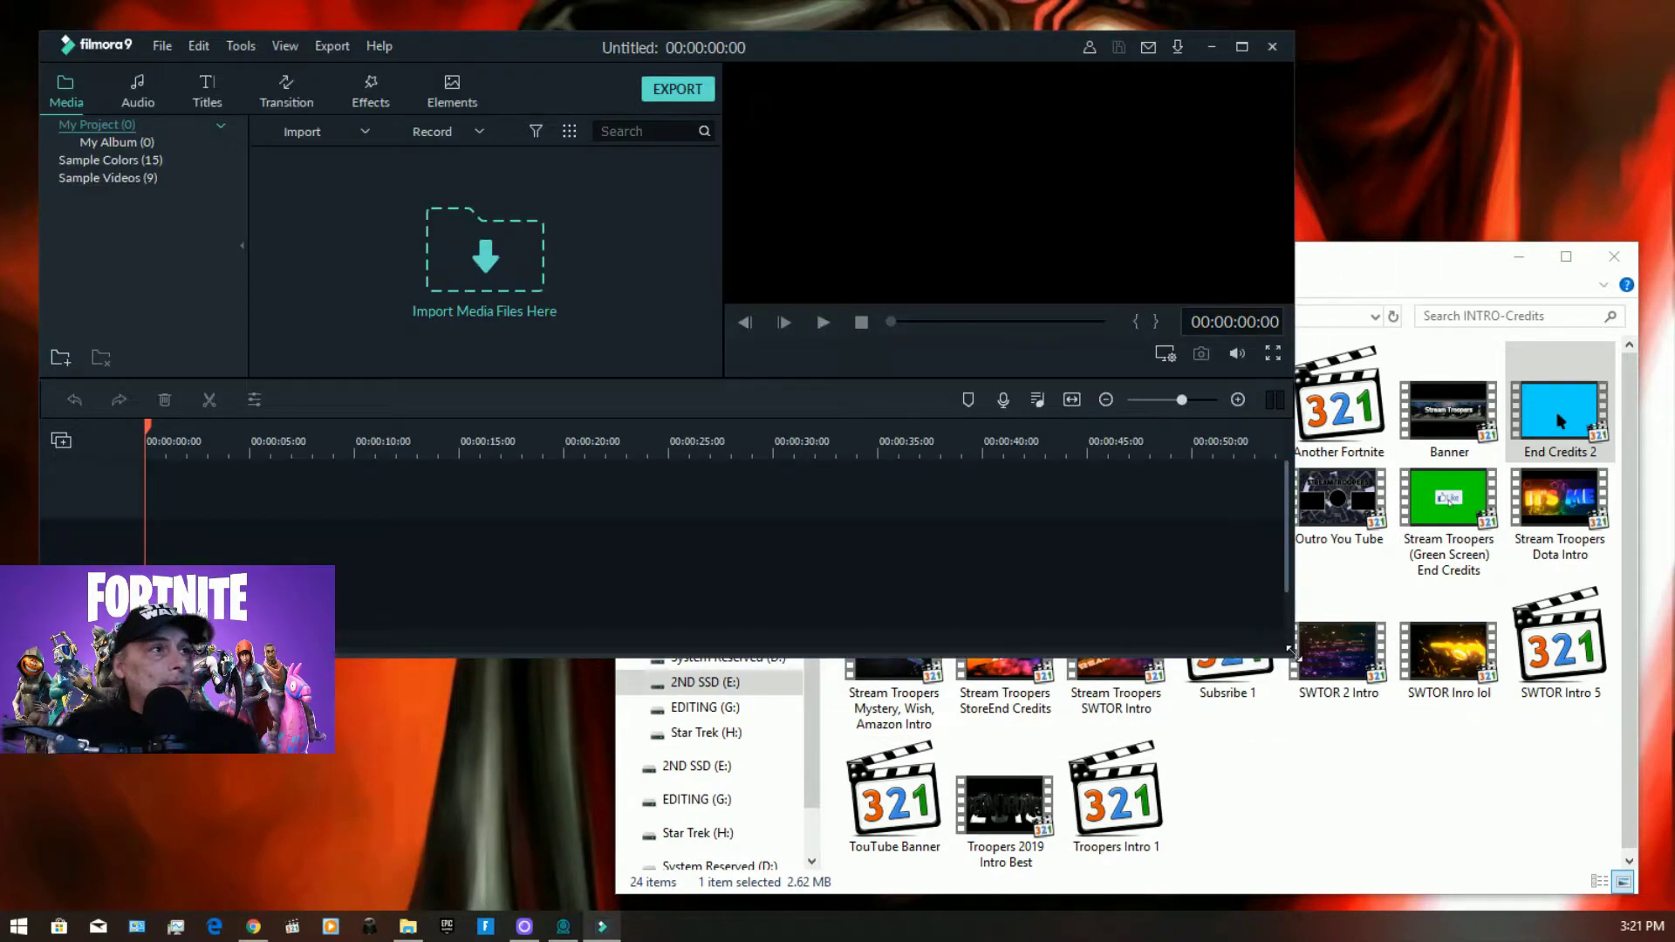
left_click_drag(1291, 649, 1583, 779)
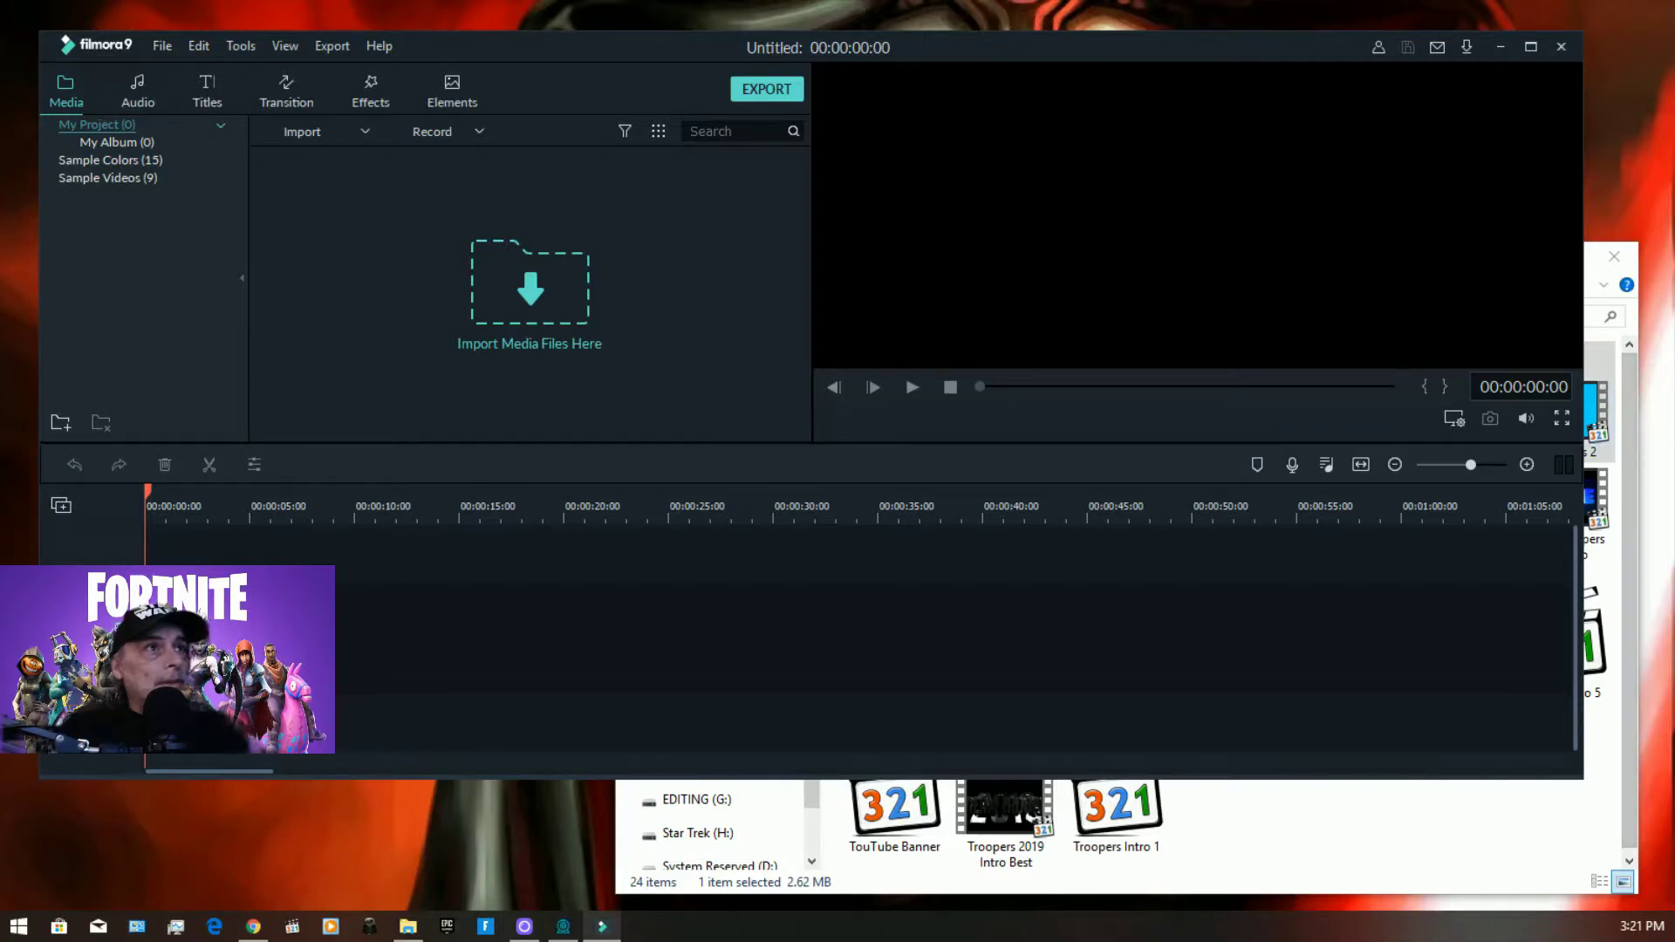
left_click_drag(1605, 410, 532, 292)
left_click_drag(345, 213, 334, 659)
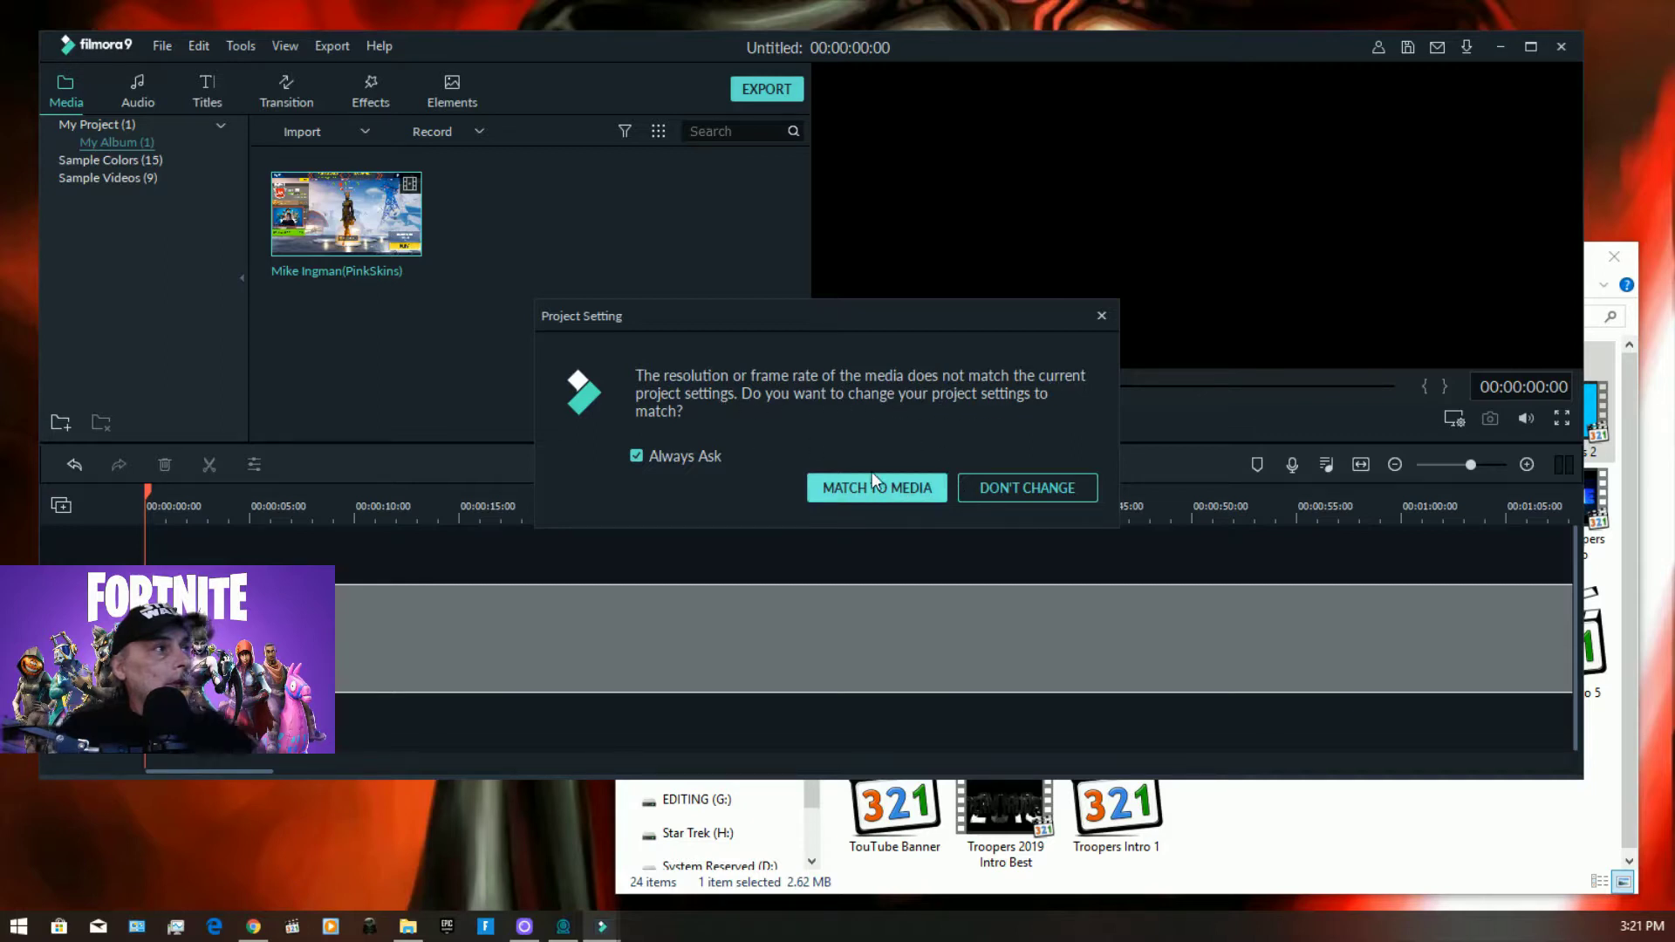
left_click(1031, 488)
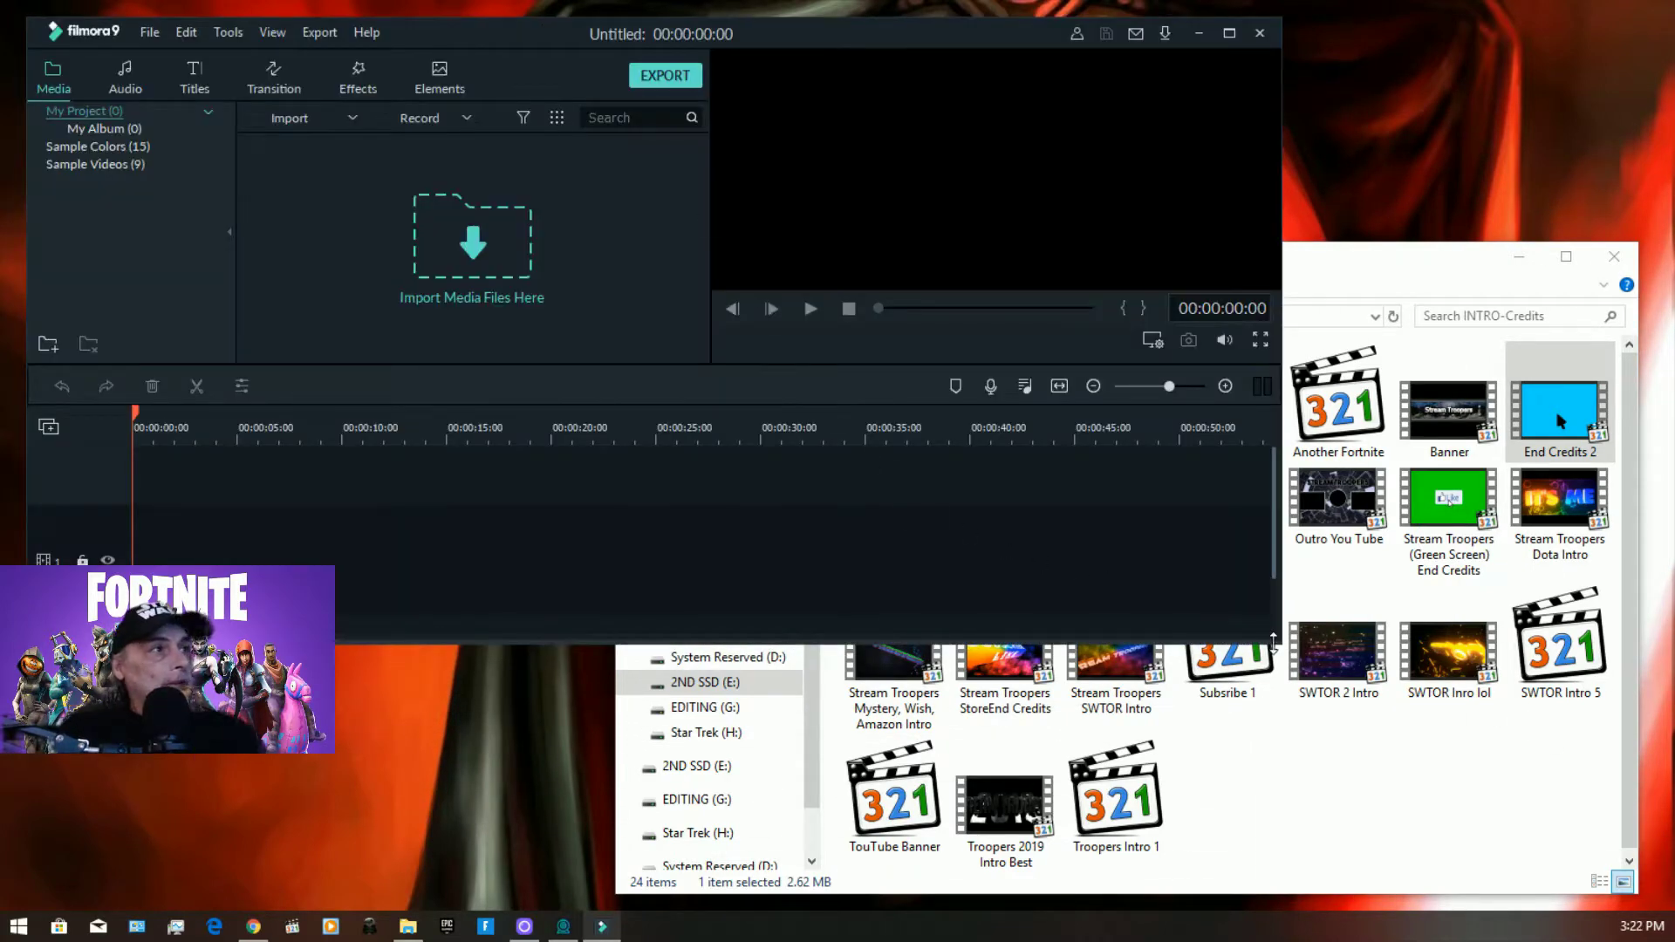
Step: Enlarge the editor and set the project frame rate to 30 fps in Project Settings
left_click_drag(1273, 641, 1593, 775)
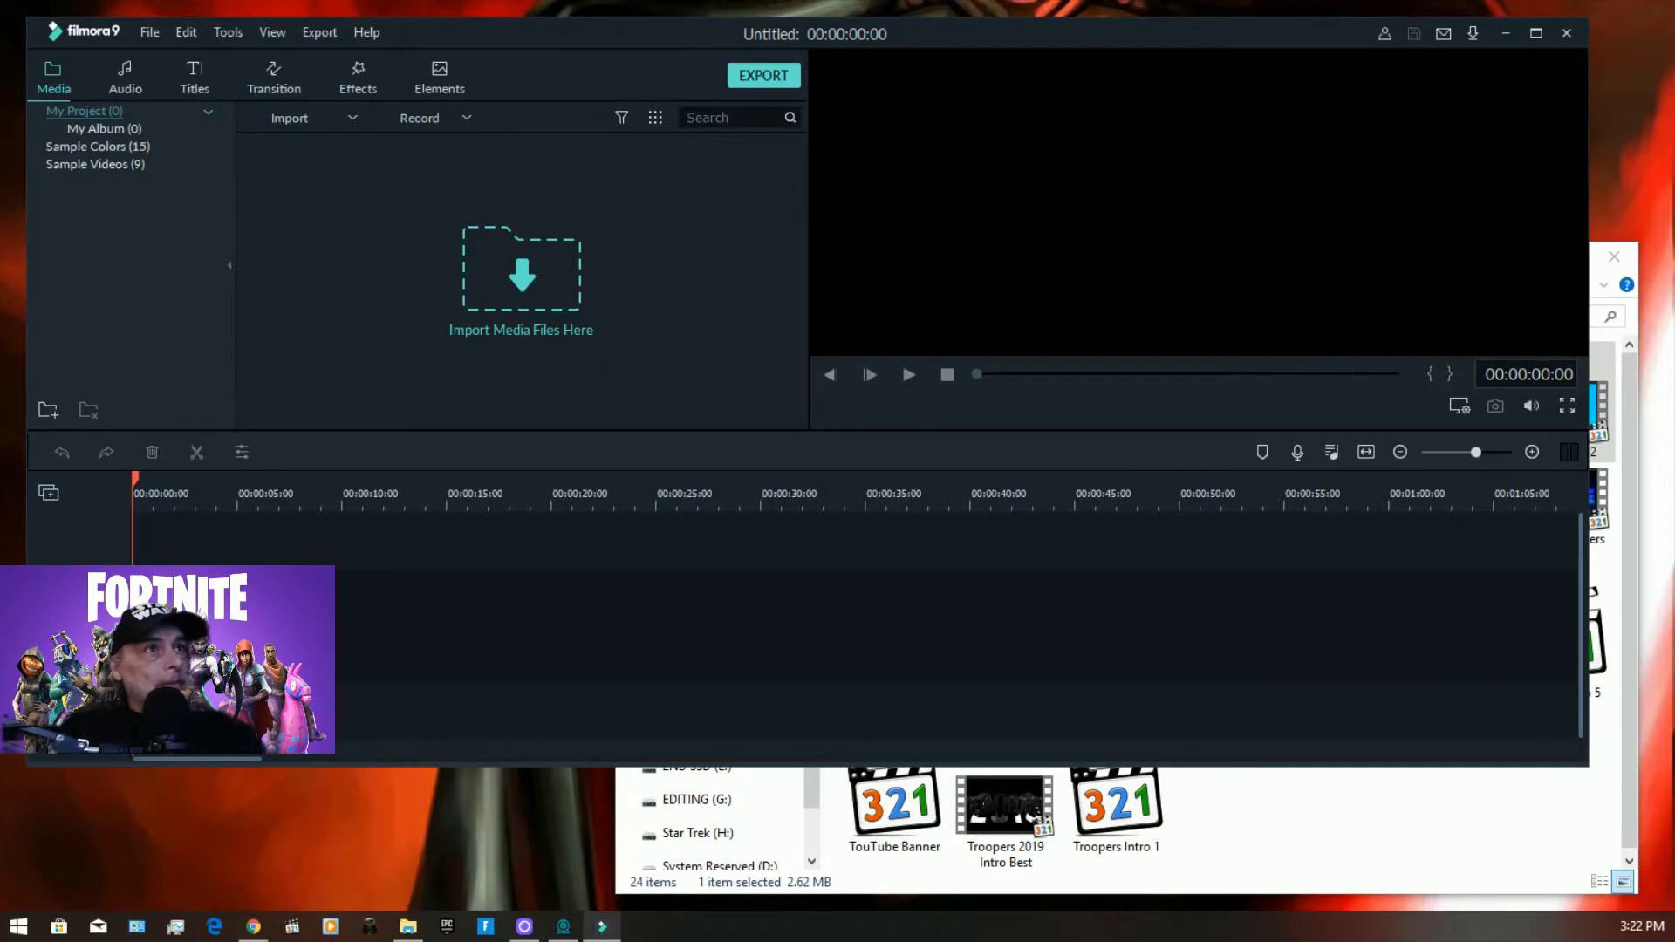
left_click(150, 32)
left_click(179, 52)
left_click(150, 33)
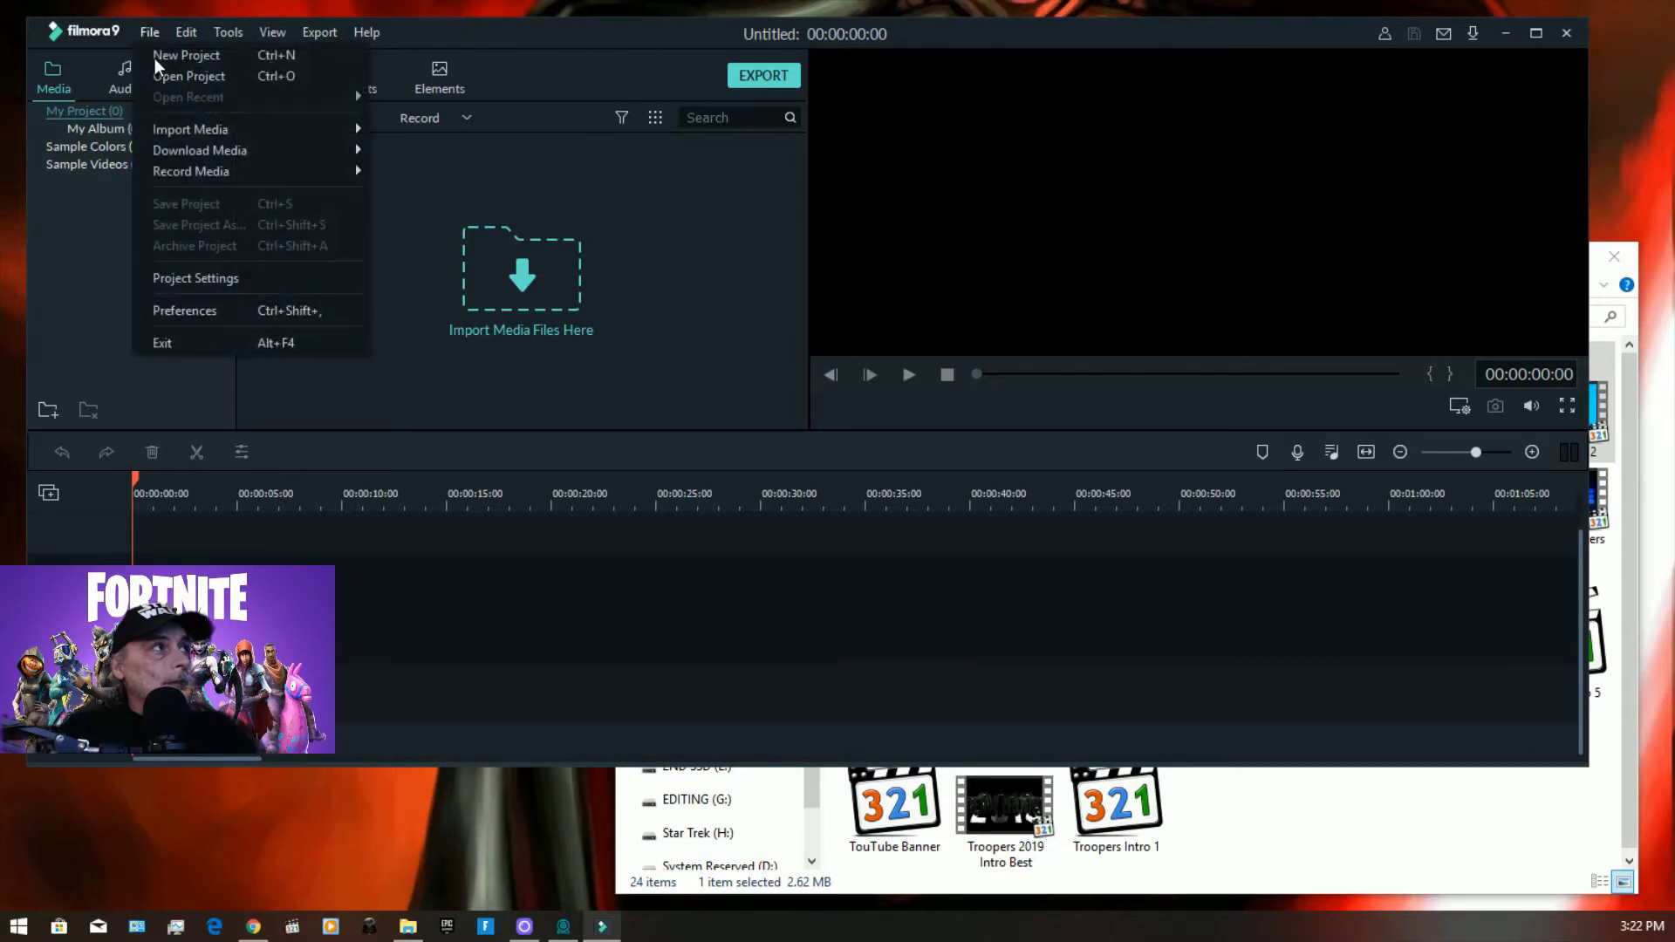
left_click(200, 279)
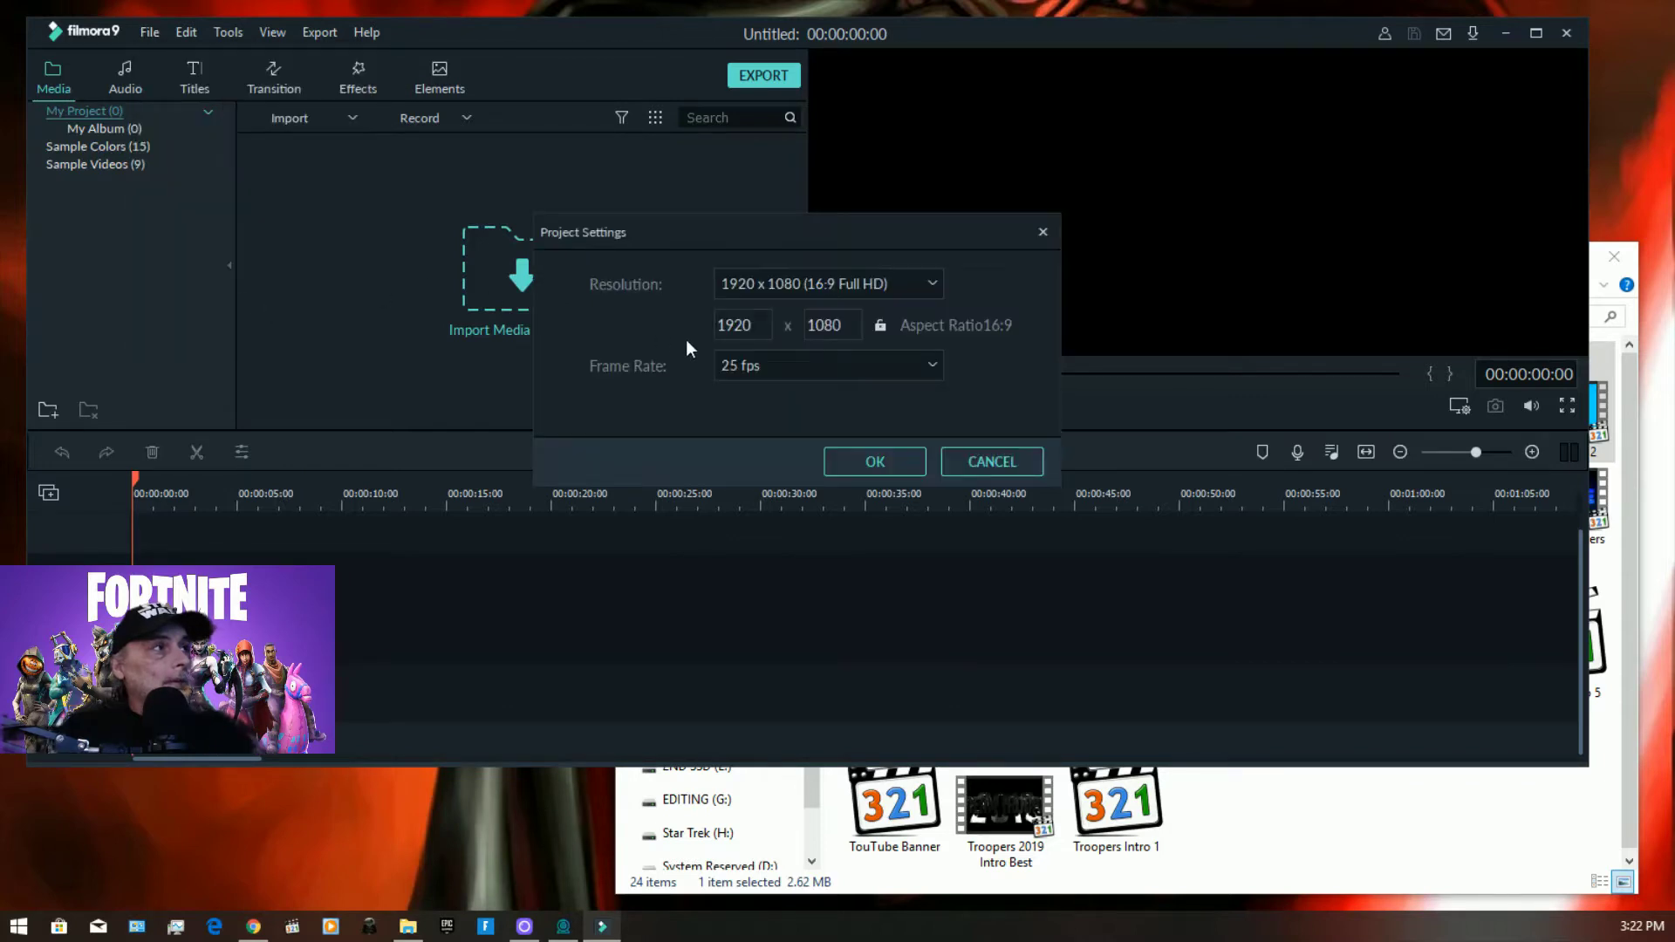
left_click(929, 366)
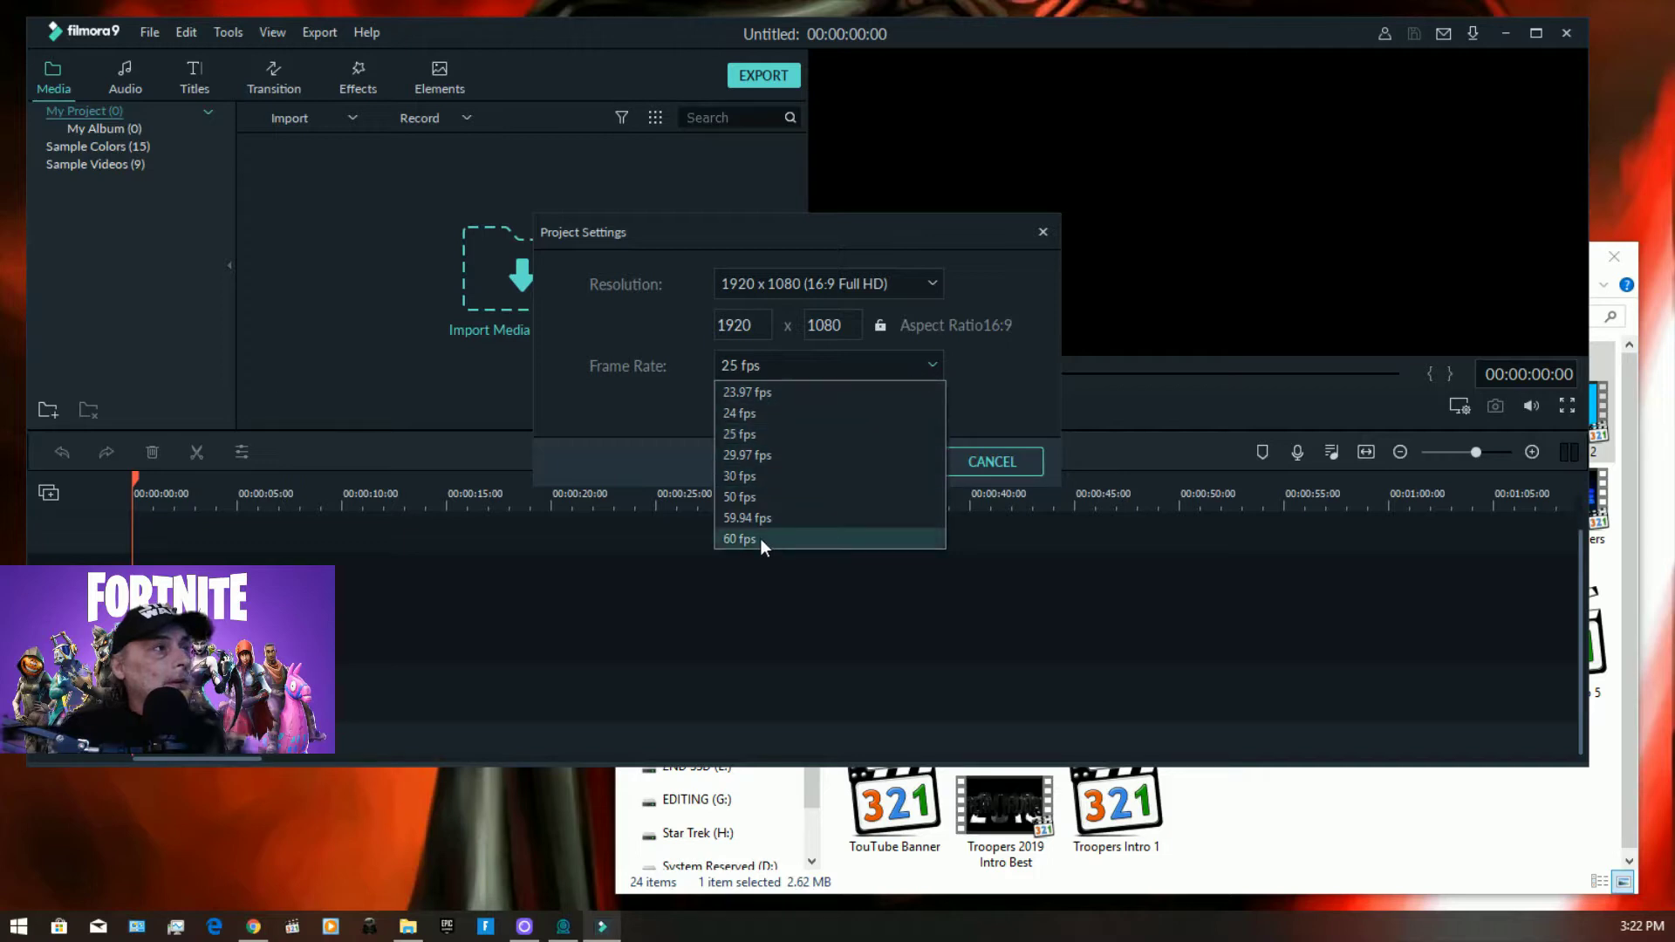
left_click(731, 475)
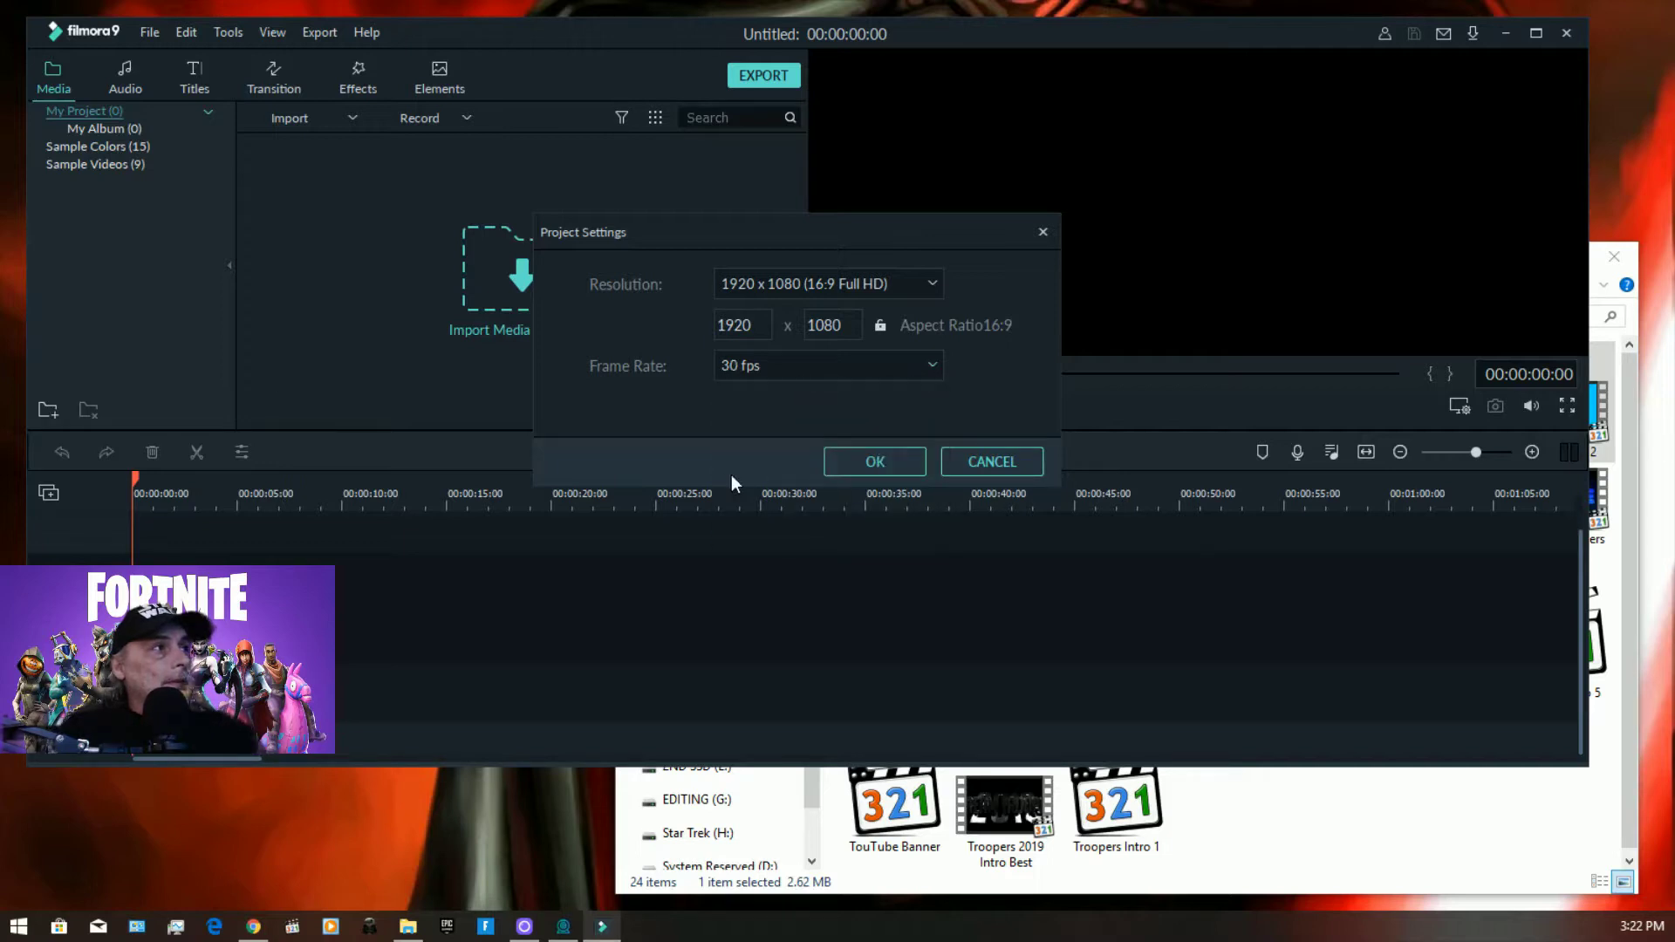
left_click(875, 462)
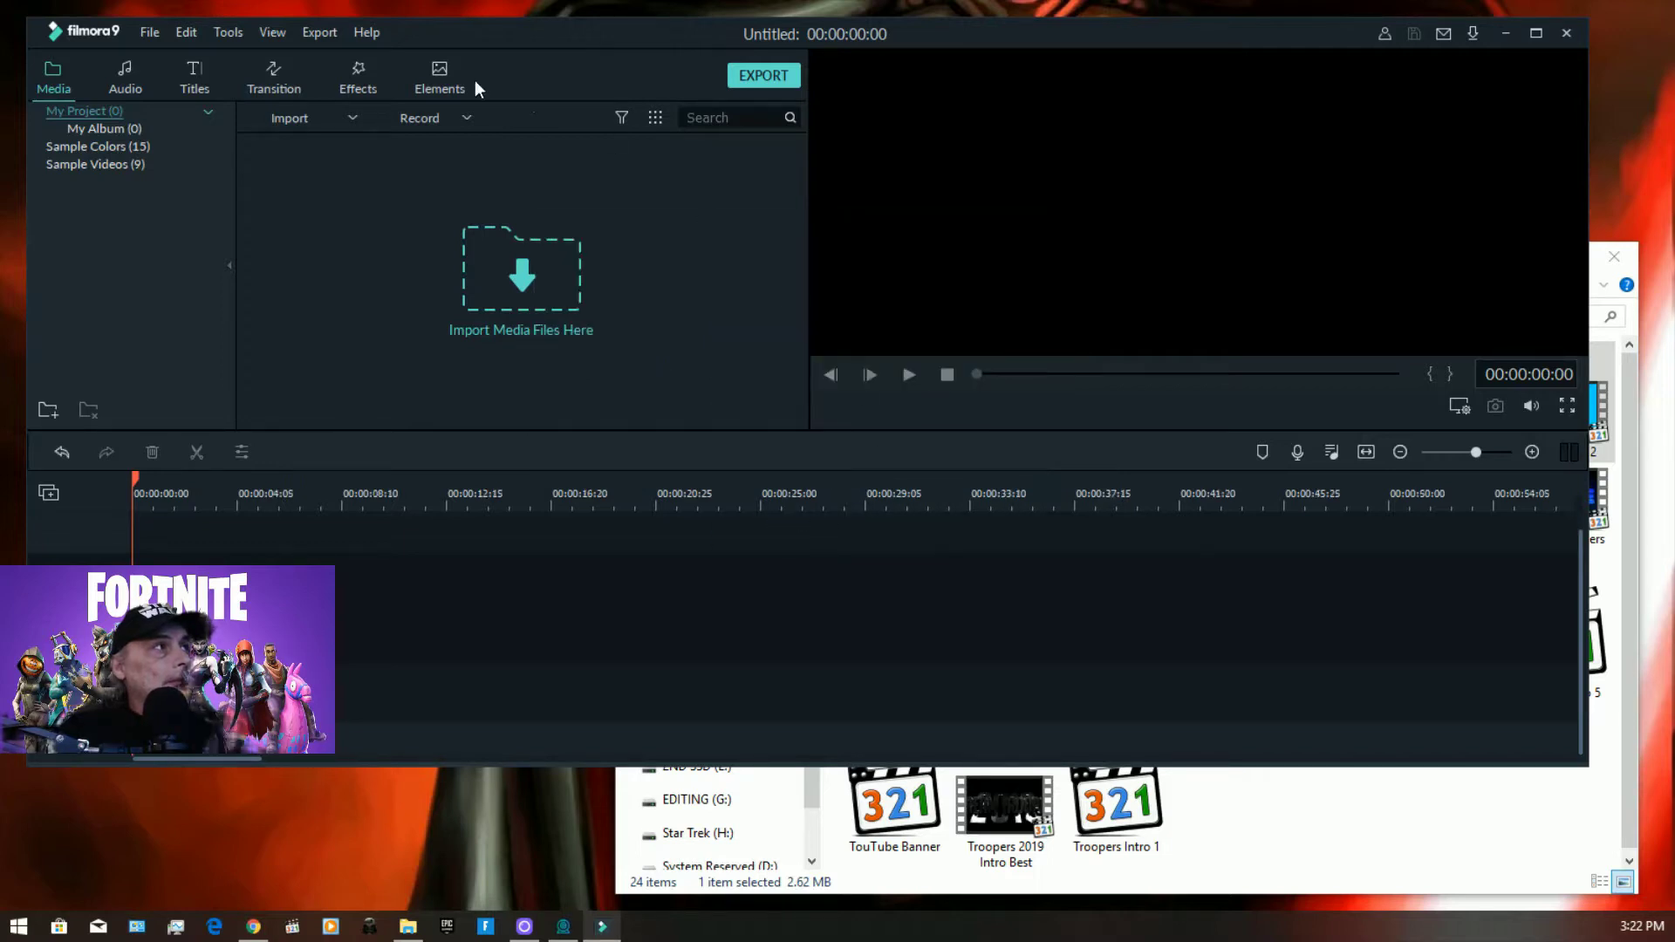
Step: Import the gameplay clip, drag it onto the timeline, and keep the 30 fps settings
left_click(150, 33)
left_click(808, 614)
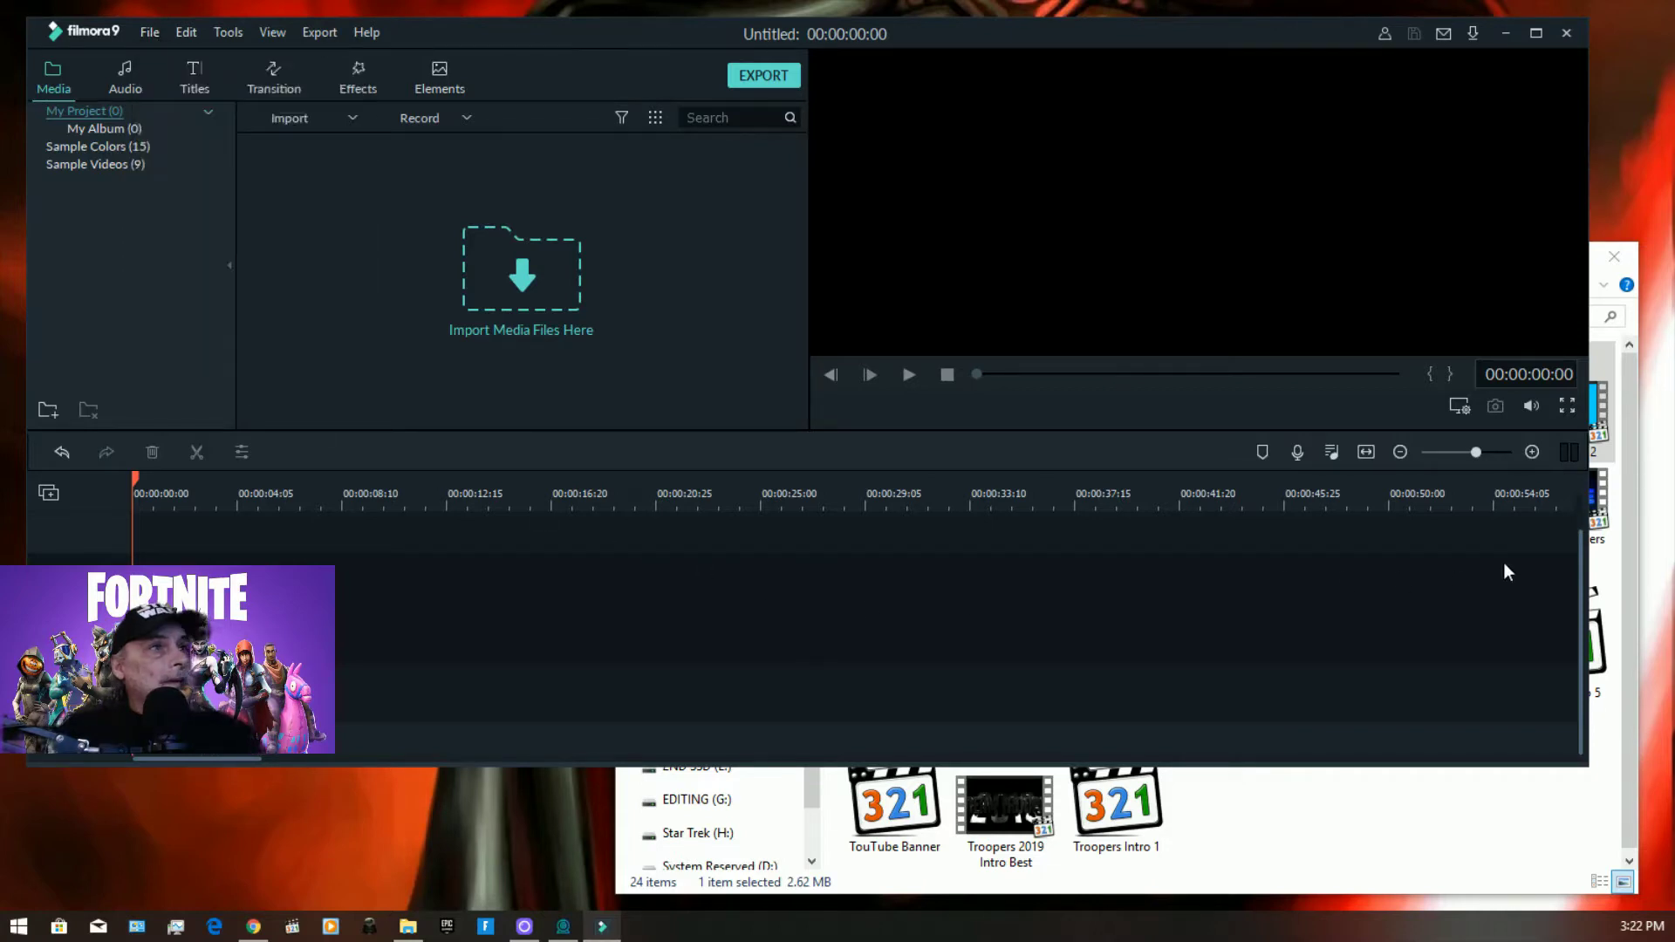
left_click_drag(1674, 593, 524, 292)
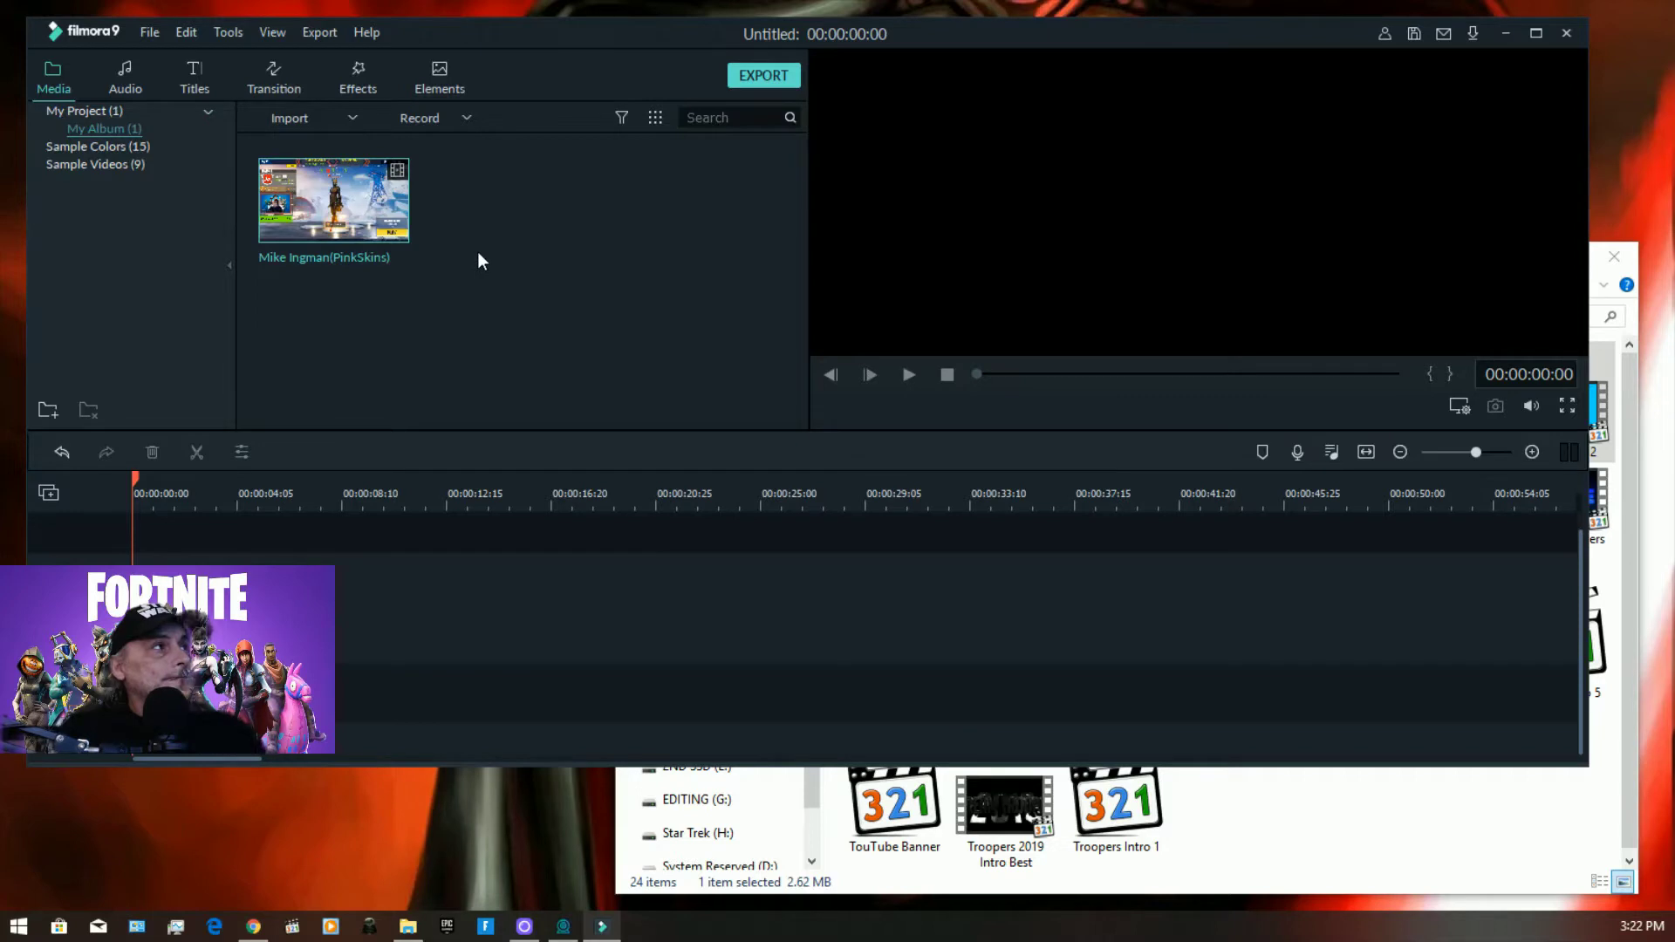
left_click_drag(388, 223, 218, 563)
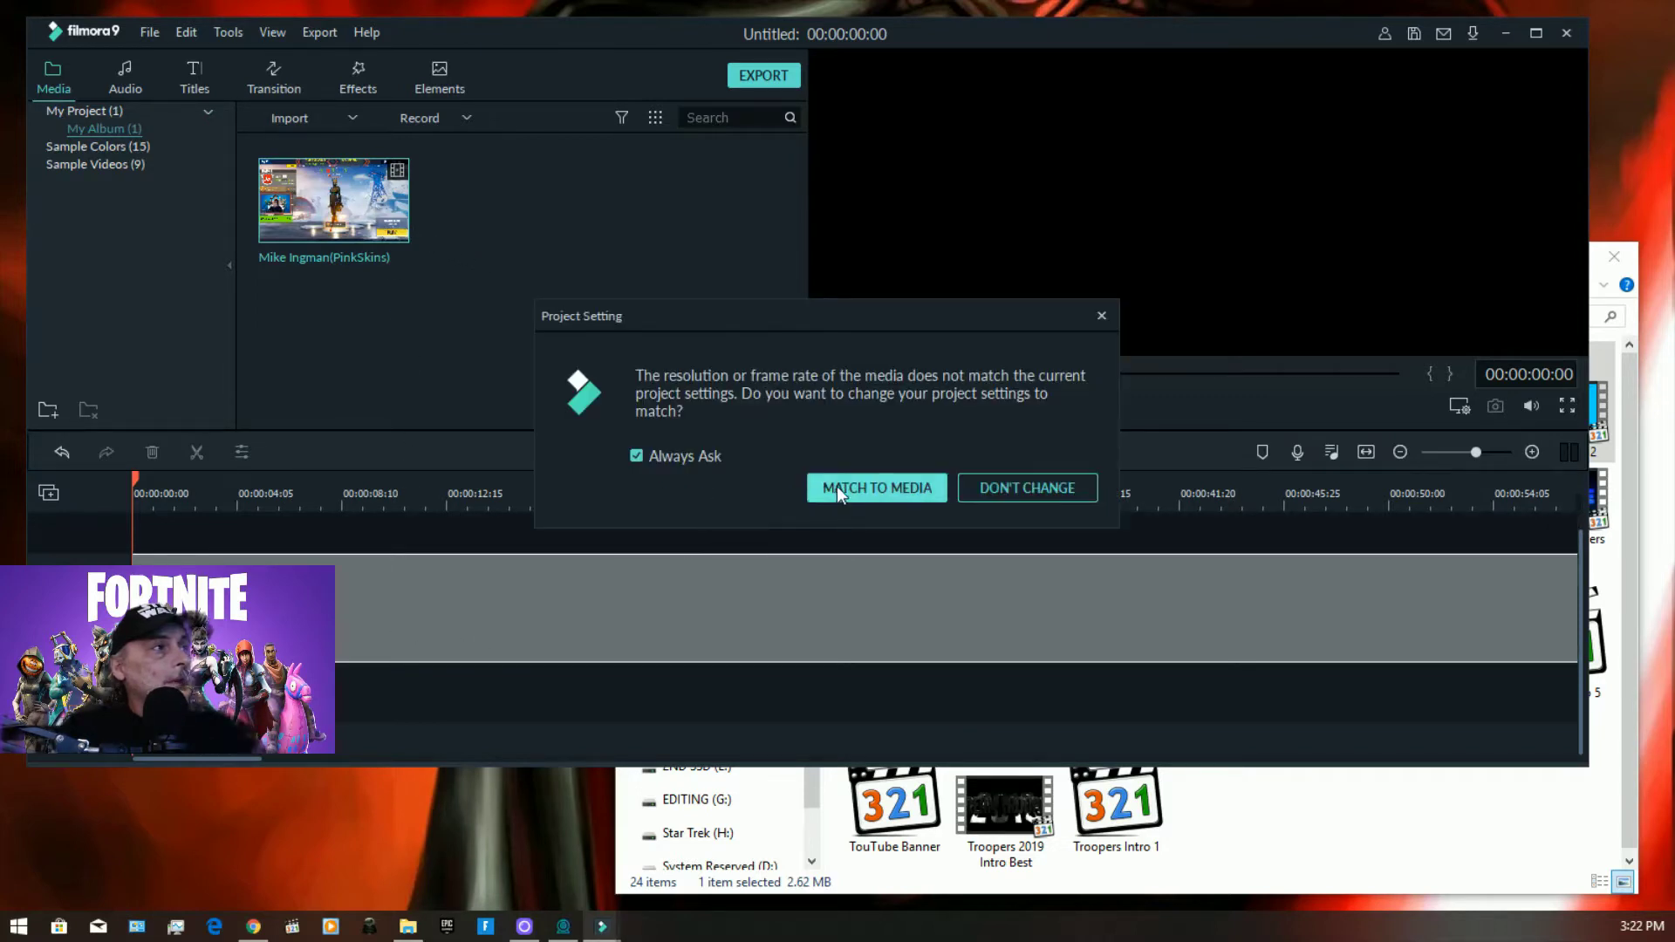
left_click(1023, 490)
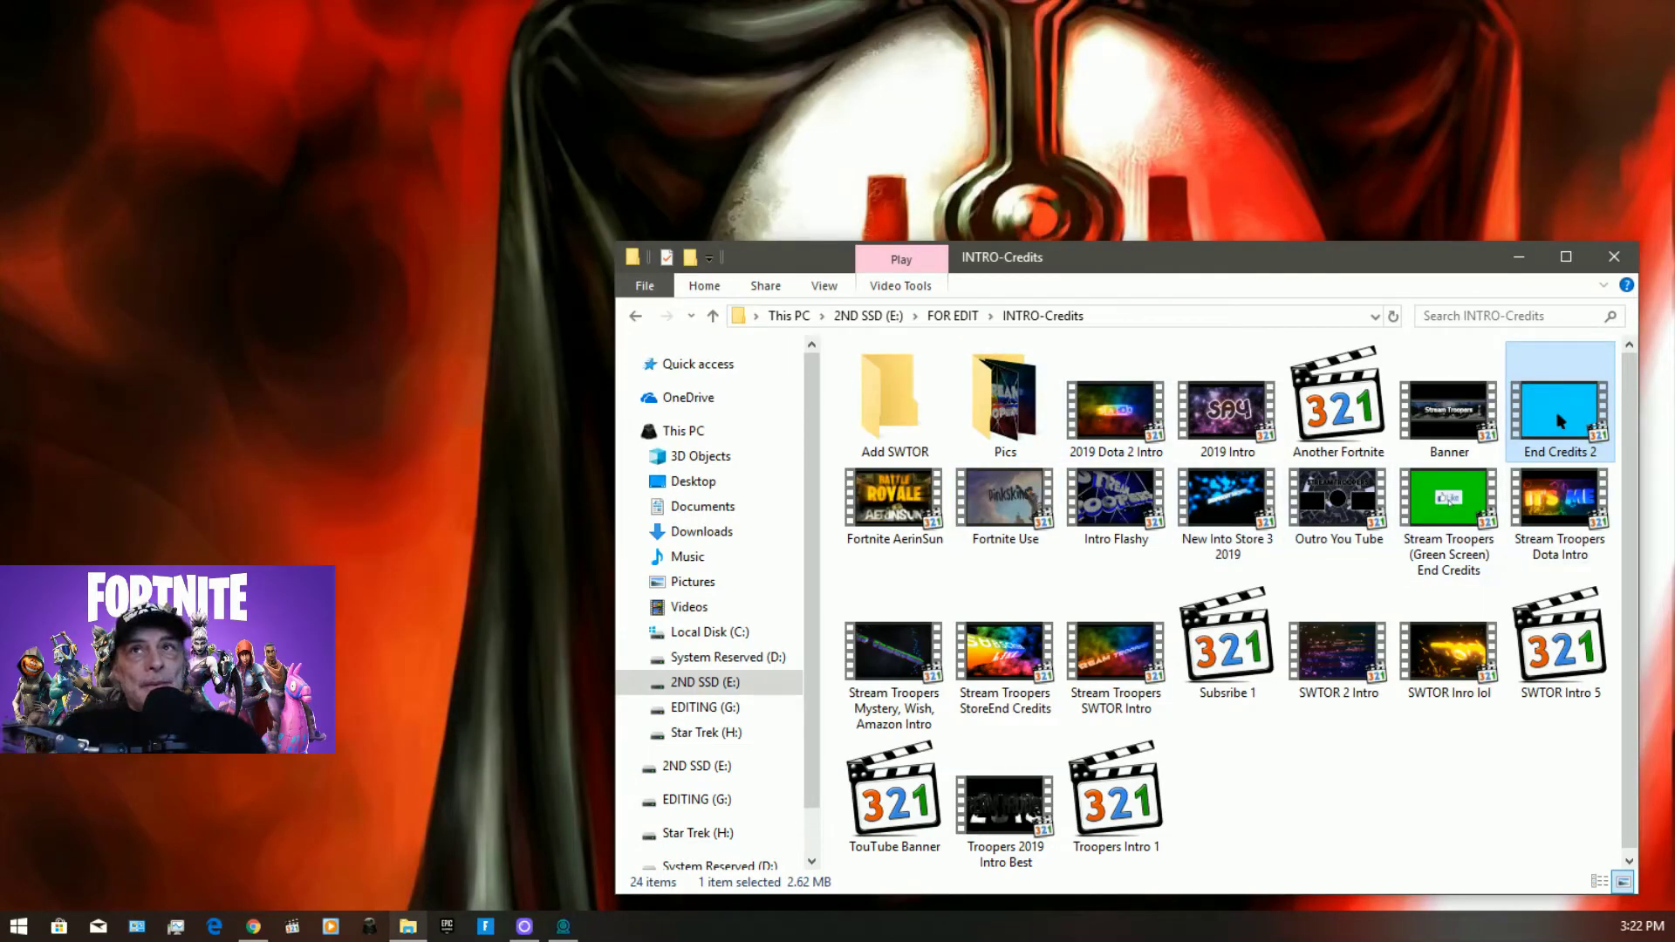
Step: Move the INTRO-Credits Explorer window off the right edge of the screen
left_click_drag(1166, 268, 1673, 349)
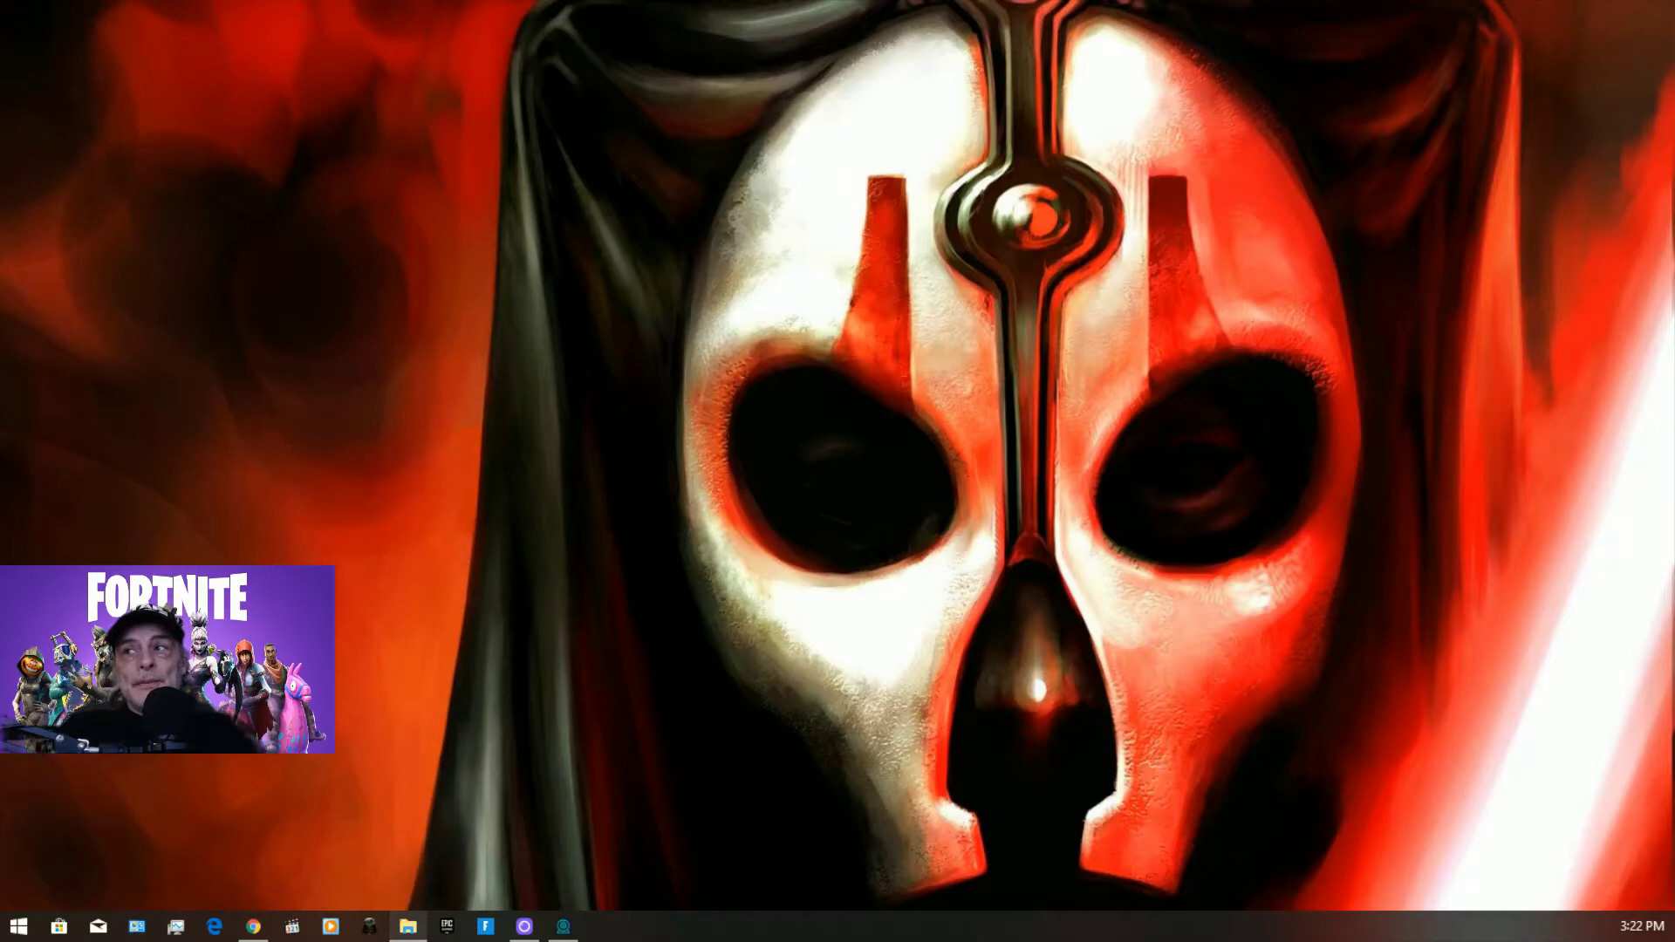